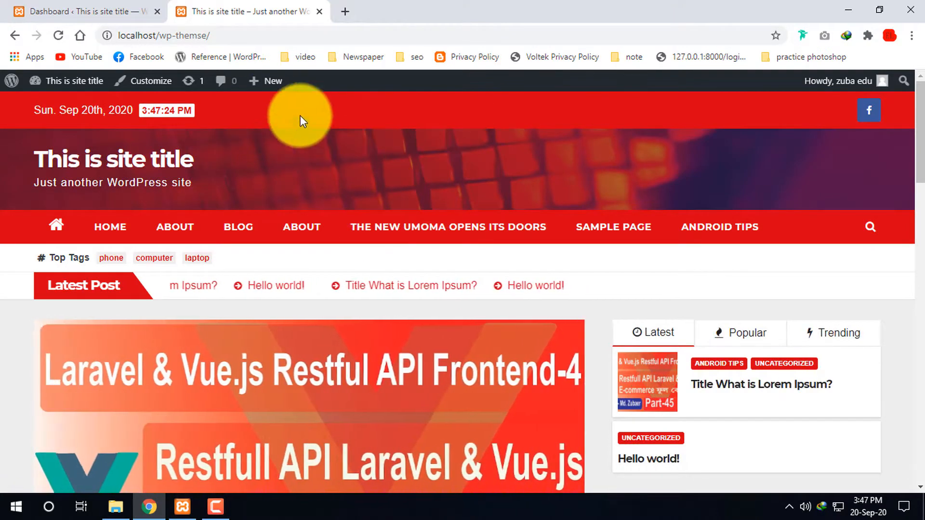
# Step: Open the theme customizer from the site and from the dashboard's appearance settings, and bring up the Header Options for date and time
pyautogui.scroll(-6, 658, 276)
pyautogui.scroll(-5, 658, 276)
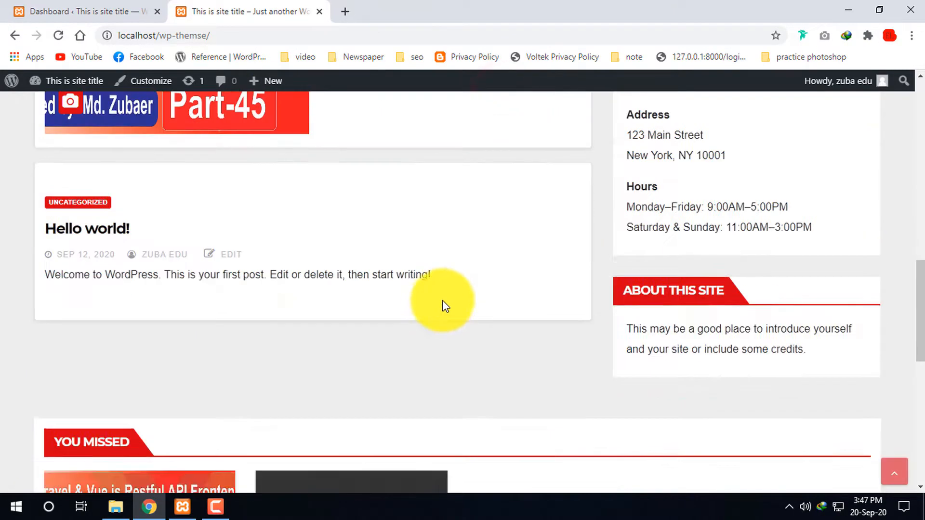
pyautogui.scroll(11, 442, 306)
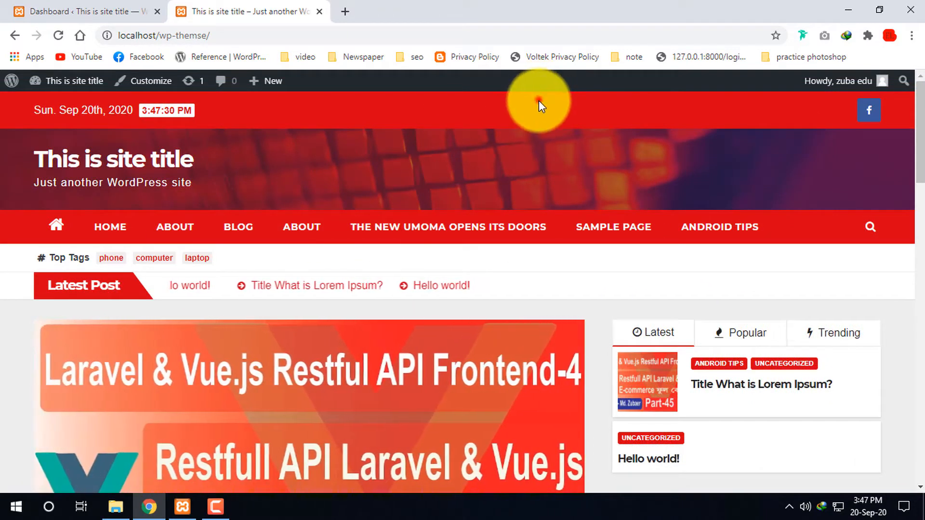
pyautogui.click(154, 87)
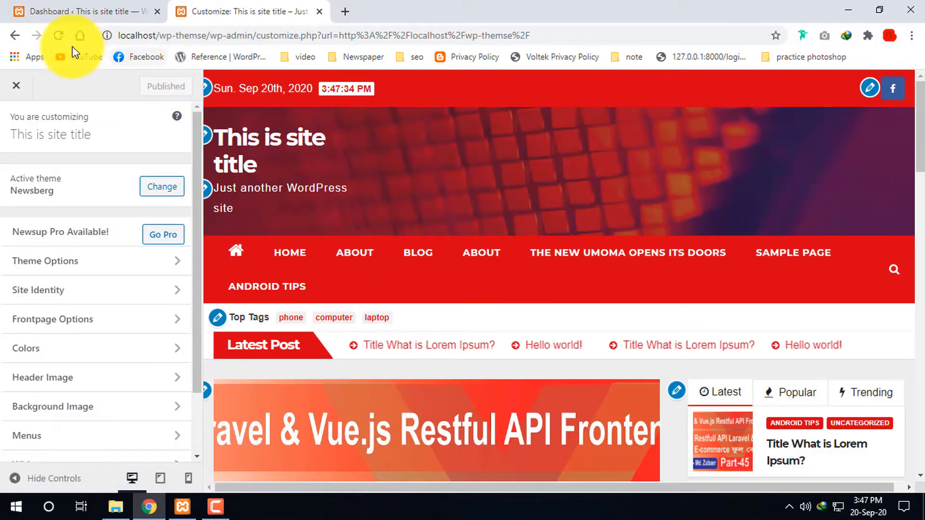
pyautogui.click(91, 6)
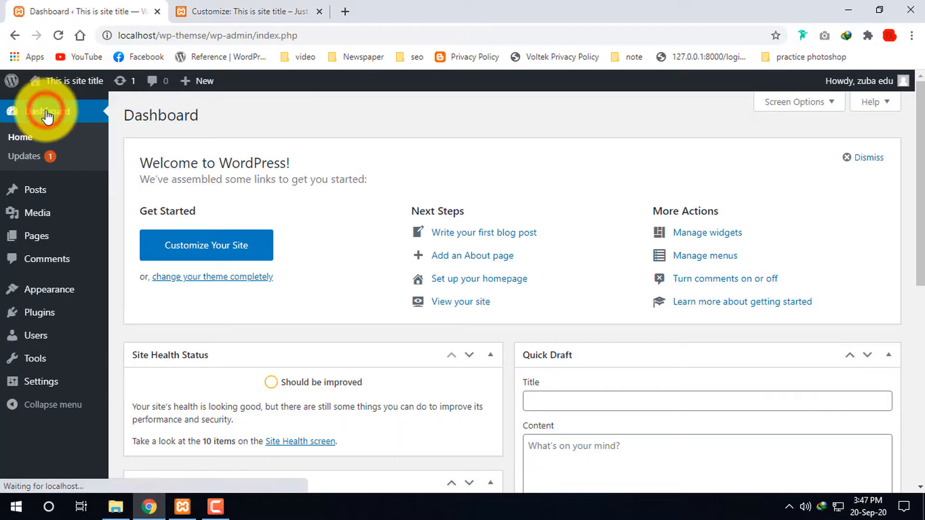
pyautogui.click(78, 290)
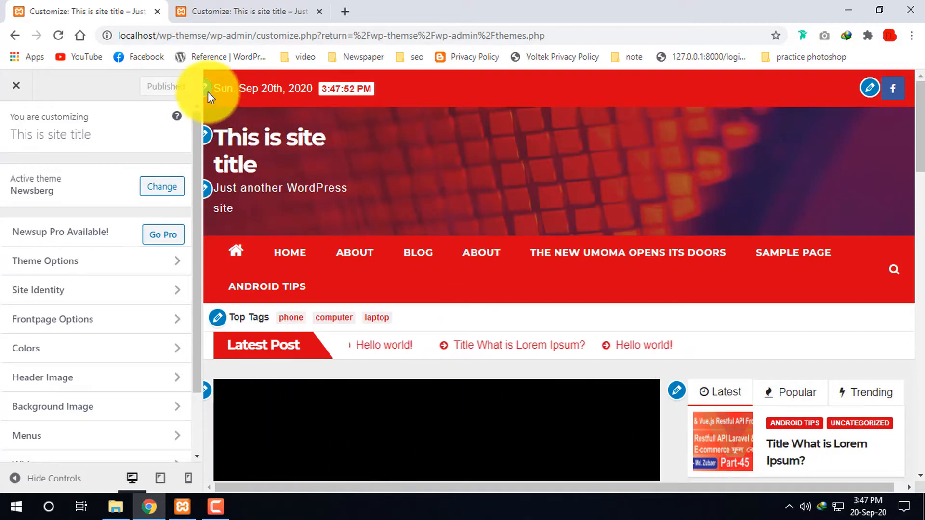
pyautogui.click(208, 96)
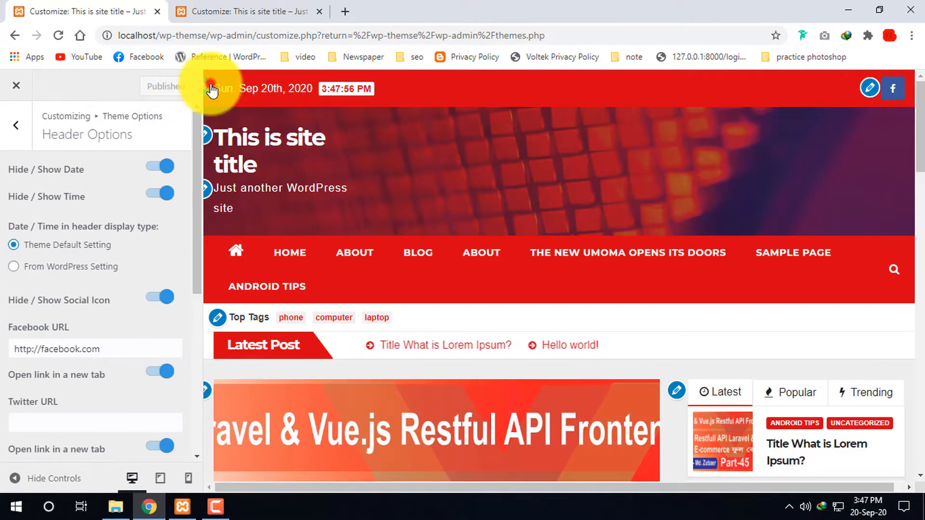
# Step: Try the WordPress setting for the header's date and time display type, and restore the theme default setting
pyautogui.hotkey('ctrl', '-')
pyautogui.hotkey('ctrl', '-')
pyautogui.hotkey('ctrl', '-')
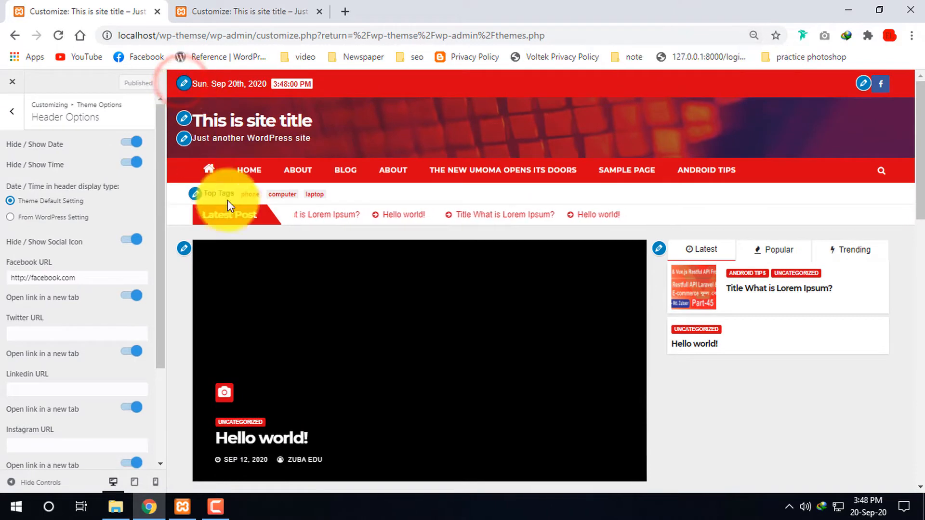
pyautogui.hotkey('ctrl', '+')
pyautogui.click(185, 84)
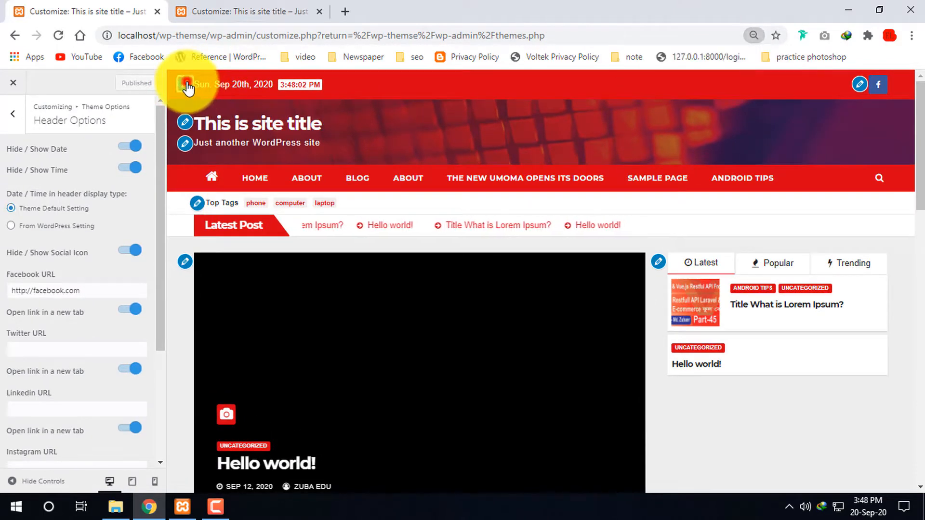
pyautogui.click(14, 227)
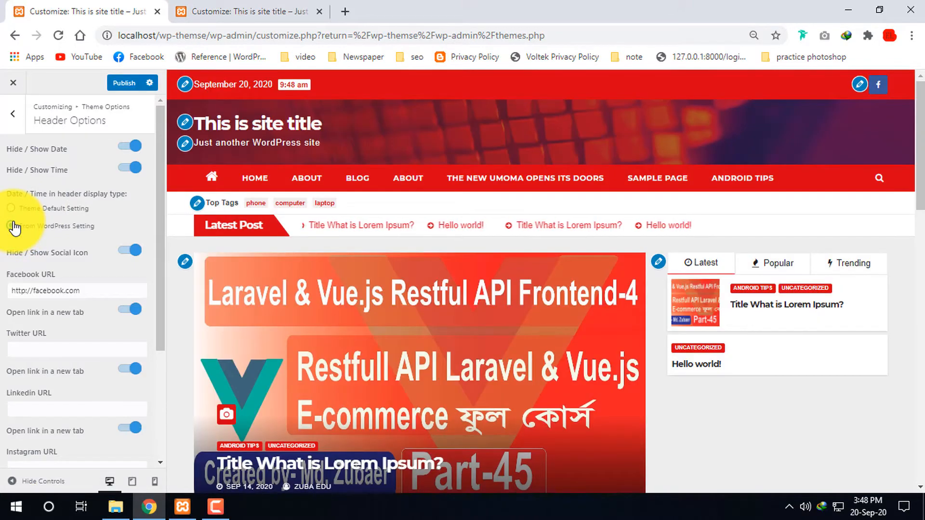
pyautogui.click(12, 208)
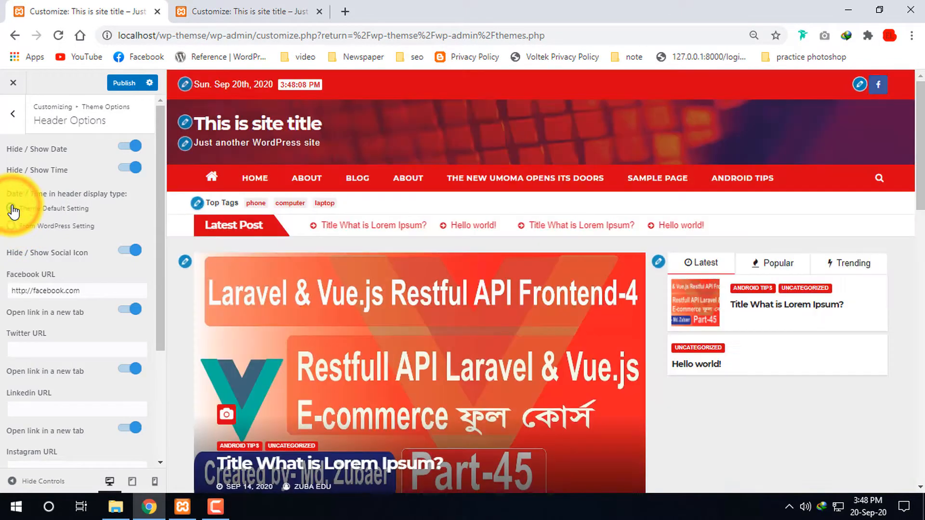
# Step: Try hiding the header's date, time and social icons, and show them all again
pyautogui.click(135, 145)
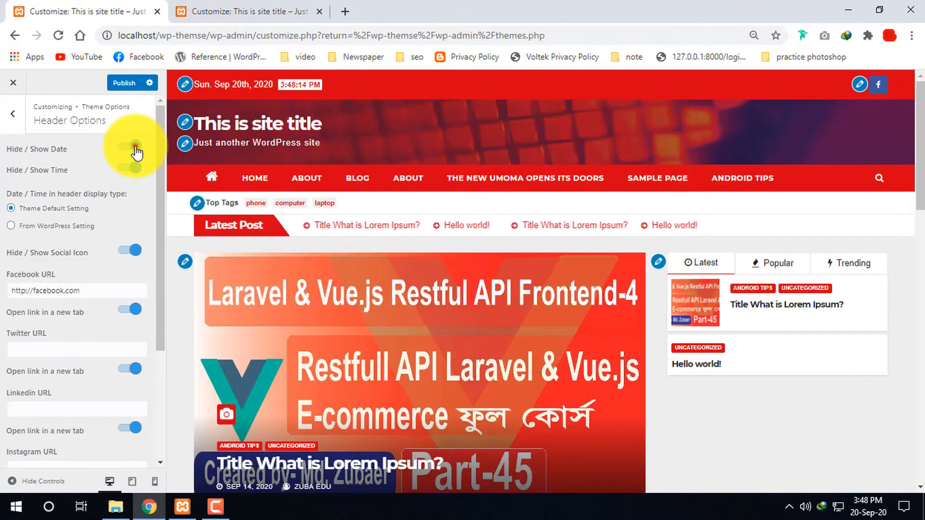
pyautogui.click(135, 145)
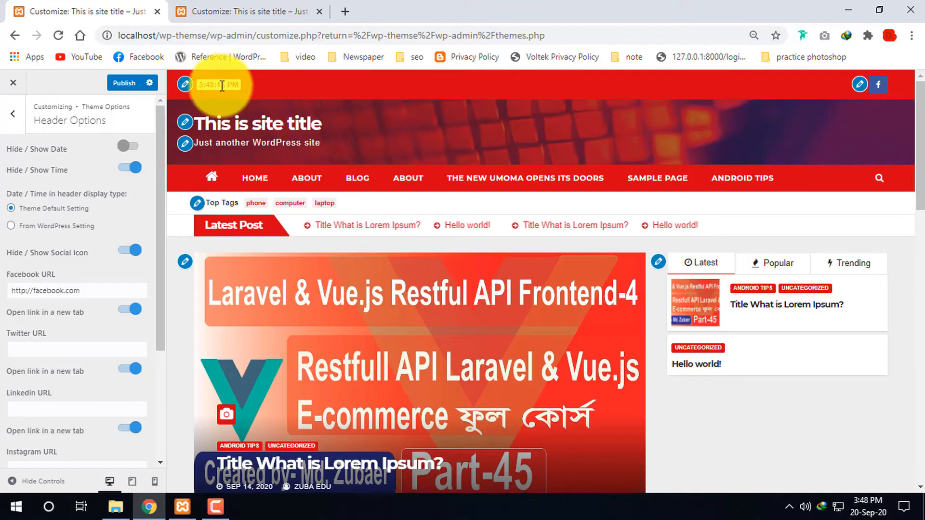
pyautogui.click(132, 170)
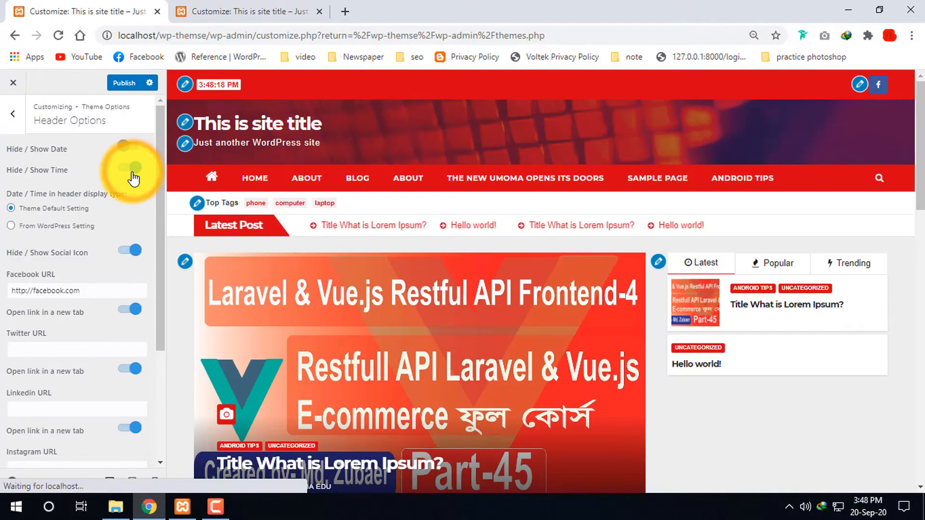
pyautogui.click(132, 169)
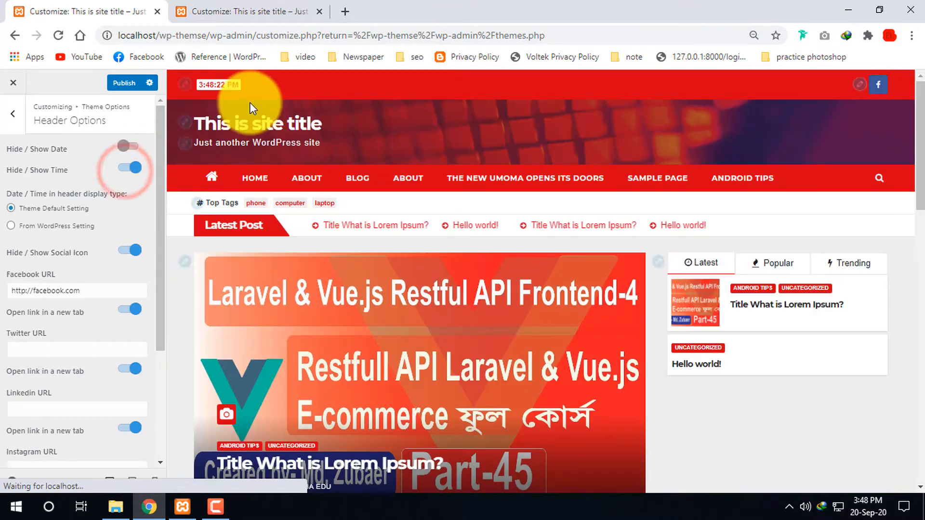
pyautogui.click(129, 147)
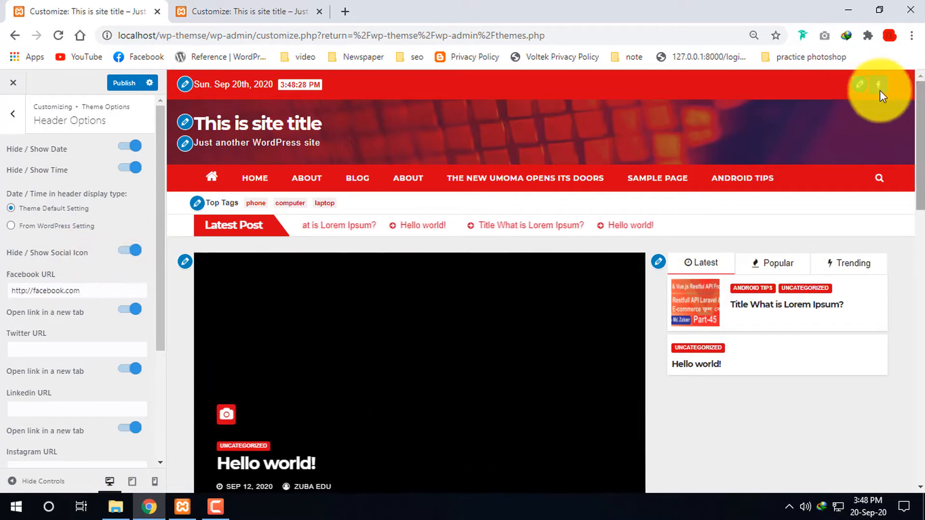
pyautogui.click(138, 255)
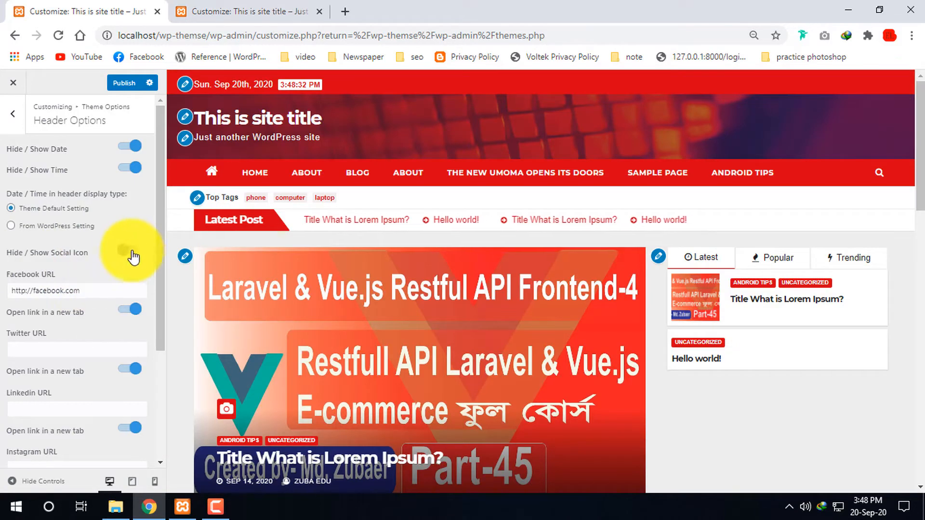
pyautogui.click(128, 251)
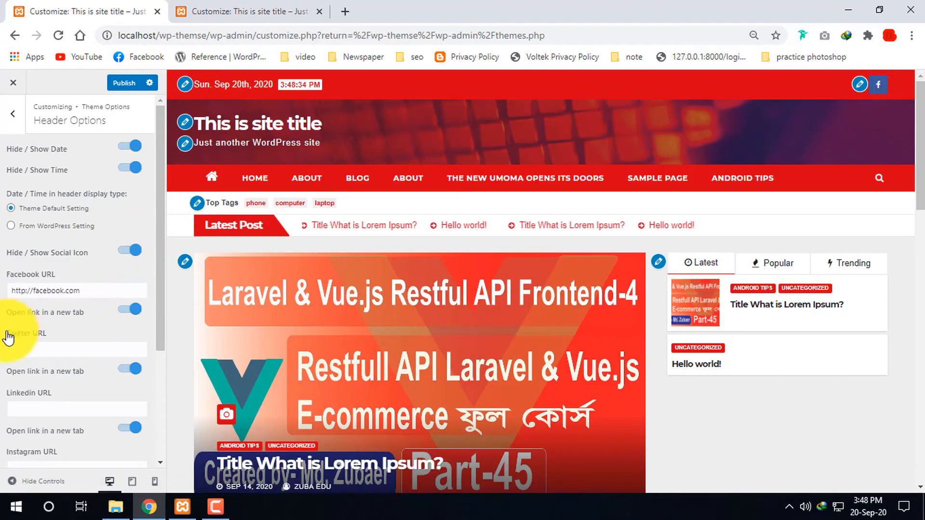
# Step: Search Google for twitter in a new browser tab, open the Twitter website and copy its address
pyautogui.scroll(-1, 148, 343)
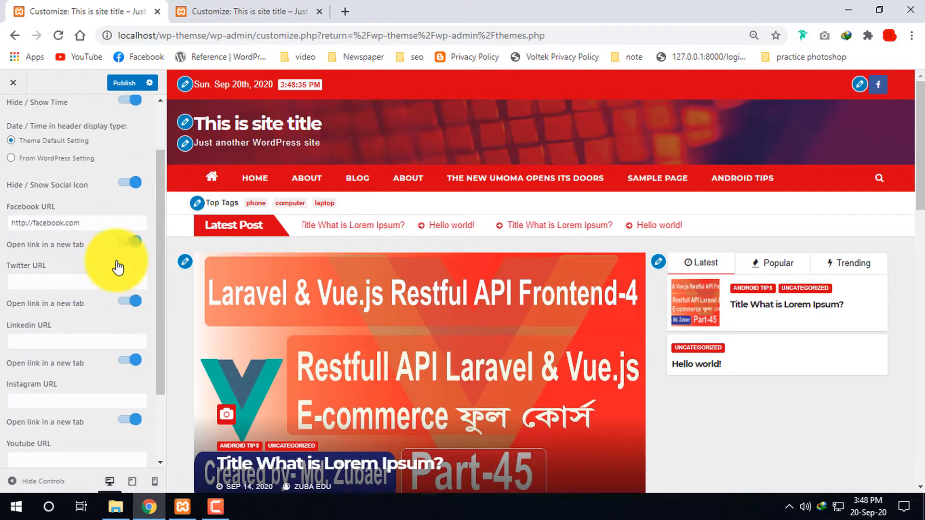
pyautogui.click(85, 286)
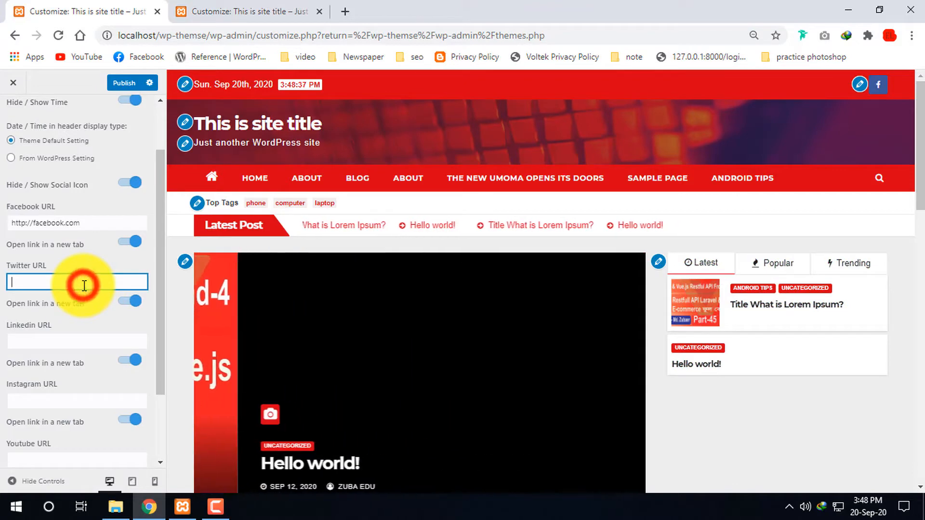
pyautogui.click(347, 11)
pyautogui.click(414, 279)
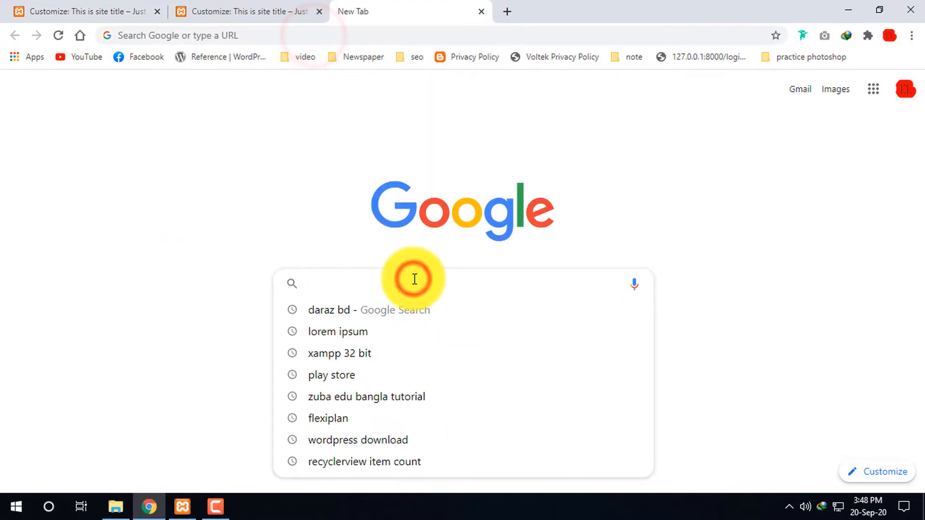
pyautogui.write('two')
pyautogui.press('BackSpace')
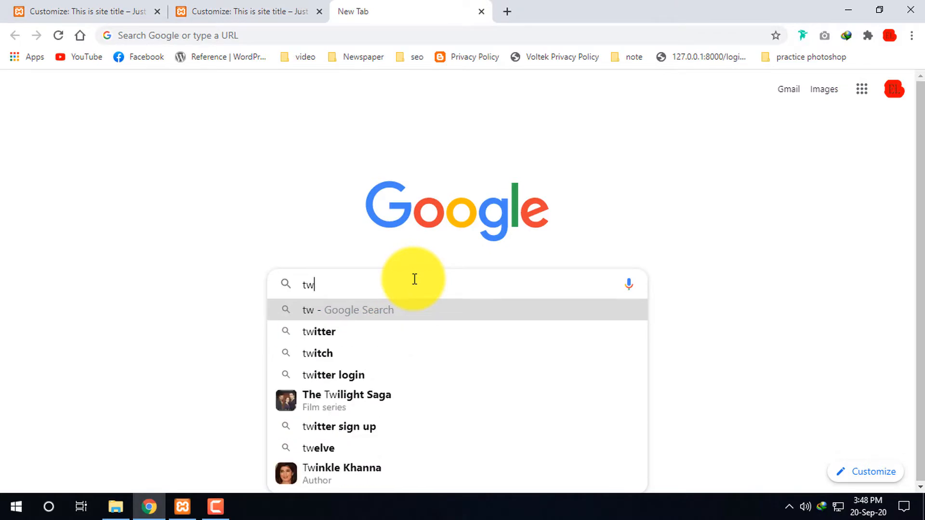
pyautogui.press('Down')
pyautogui.press('Return')
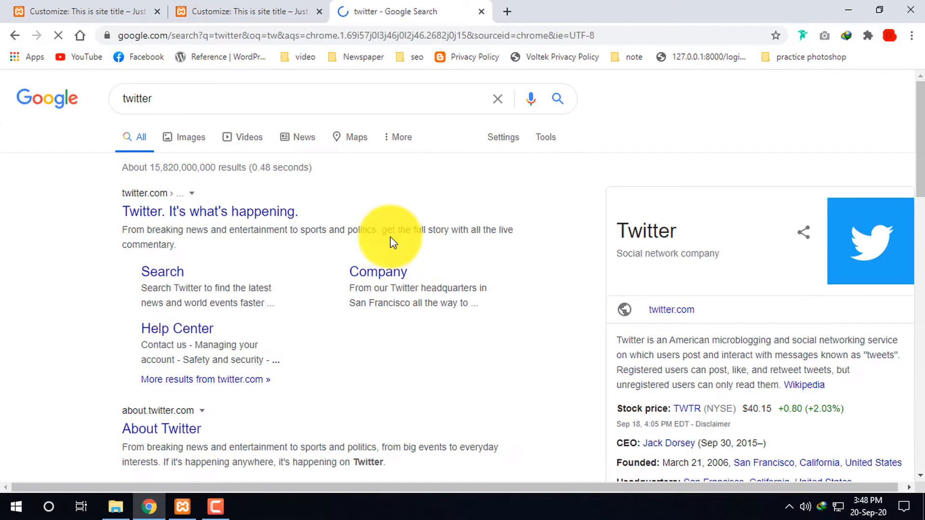
pyautogui.click(152, 197)
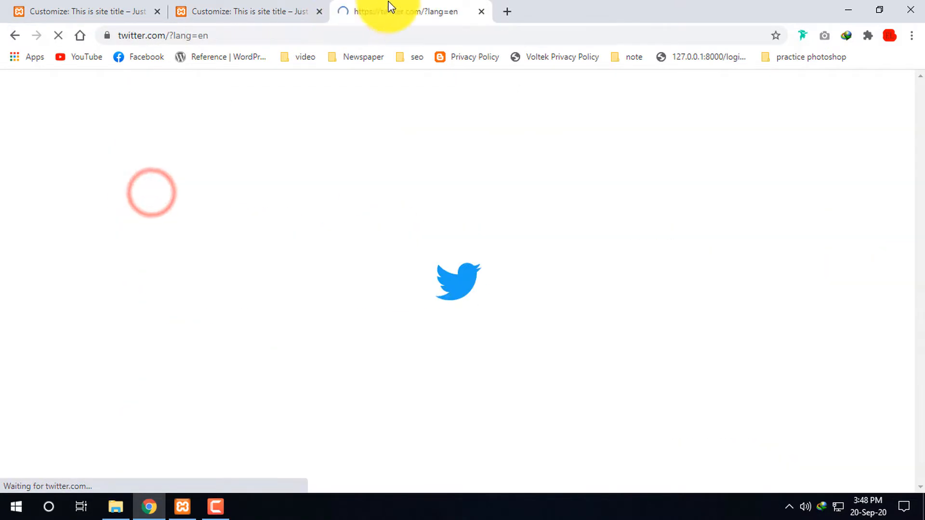
pyautogui.click(230, 37)
pyautogui.hotkey('ctrl', 'c')
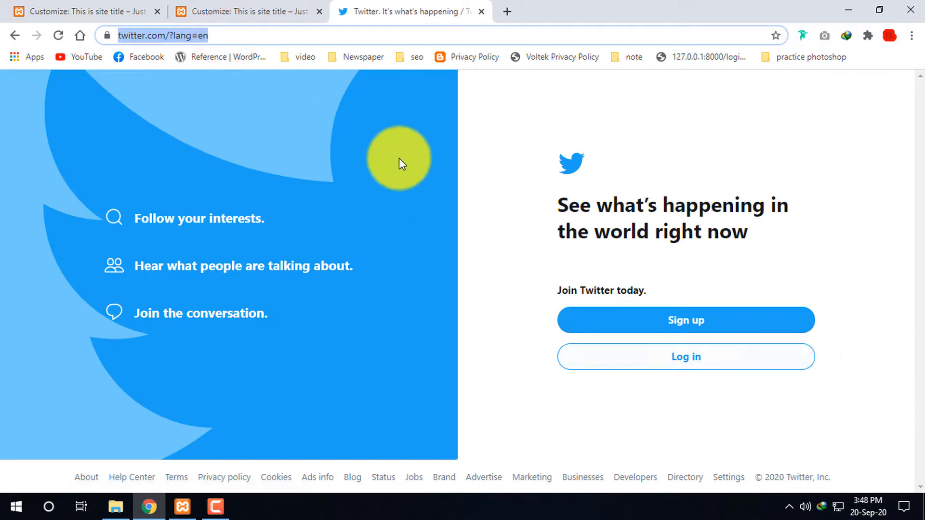
pyautogui.click(97, 8)
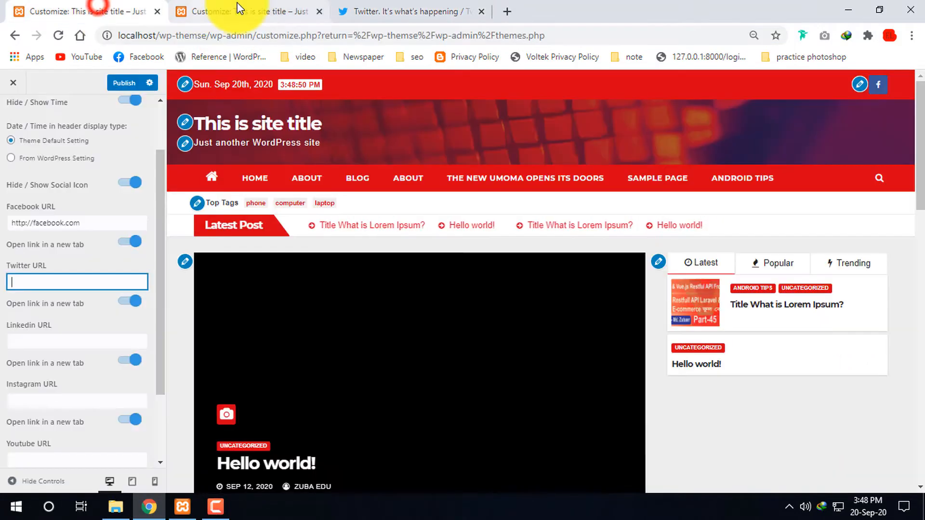
pyautogui.click(236, 8)
pyautogui.click(77, 11)
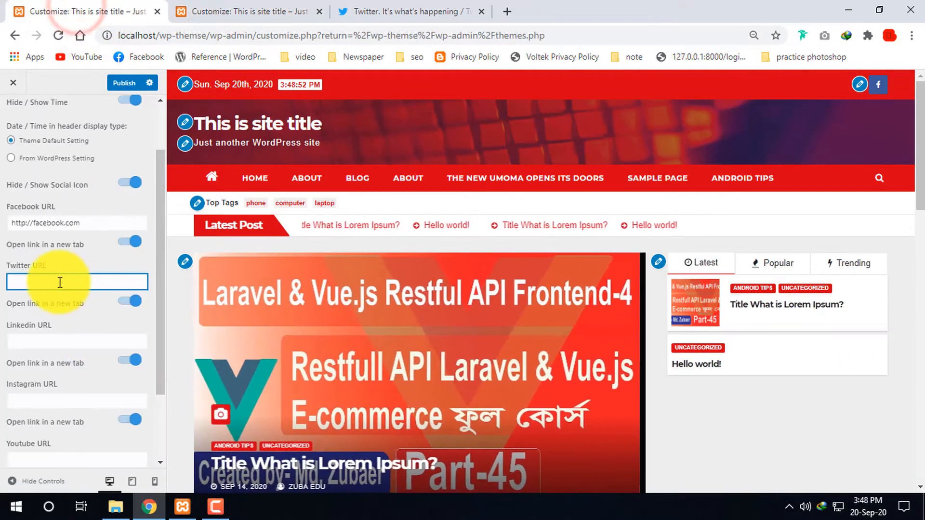
pyautogui.click(58, 282)
pyautogui.hotkey('ctrl', 'v')
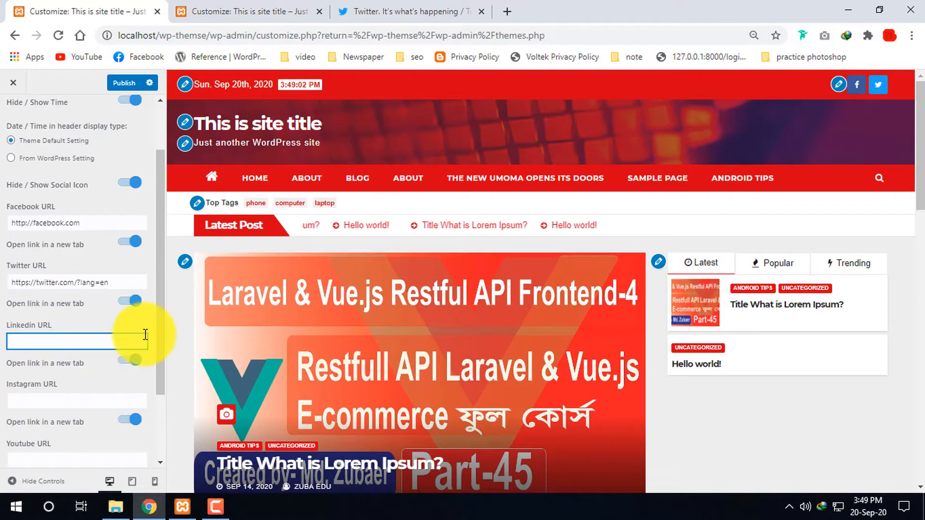
pyautogui.scroll(-2, 103, 435)
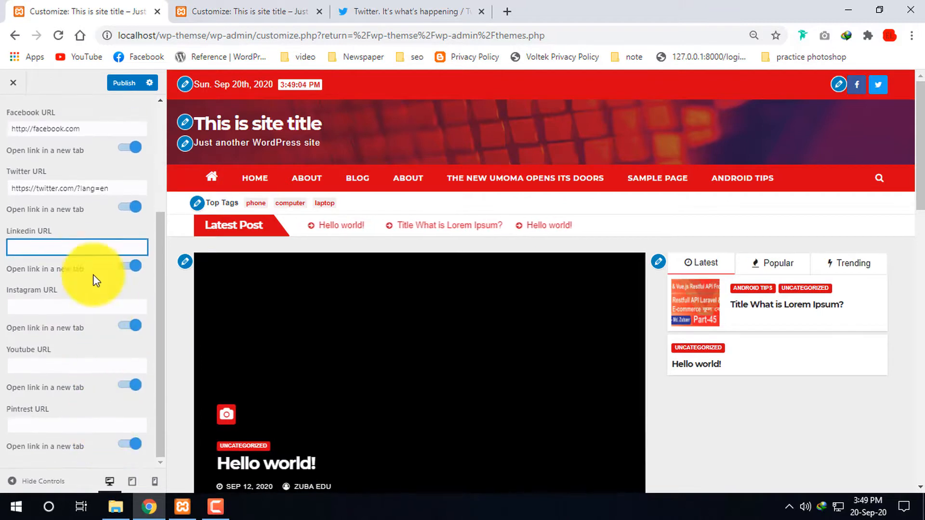
pyautogui.click(66, 303)
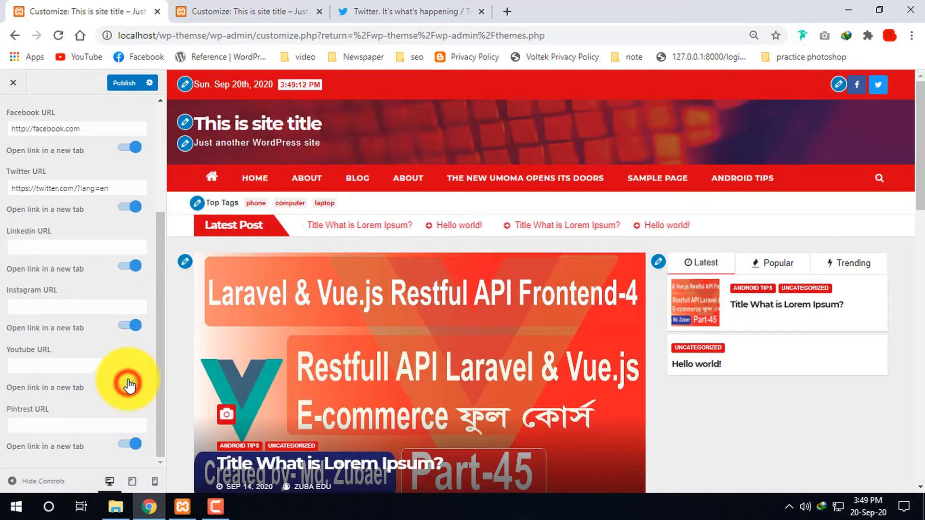
pyautogui.click(128, 384)
pyautogui.click(130, 207)
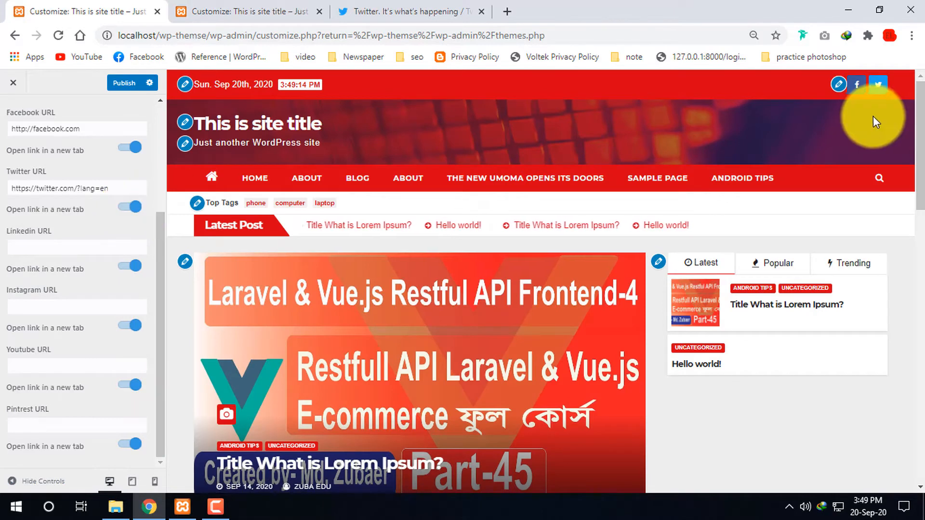
# Step: Return the second customizer tab to the site's front page and test the Facebook icon link in the header
pyautogui.click(236, 11)
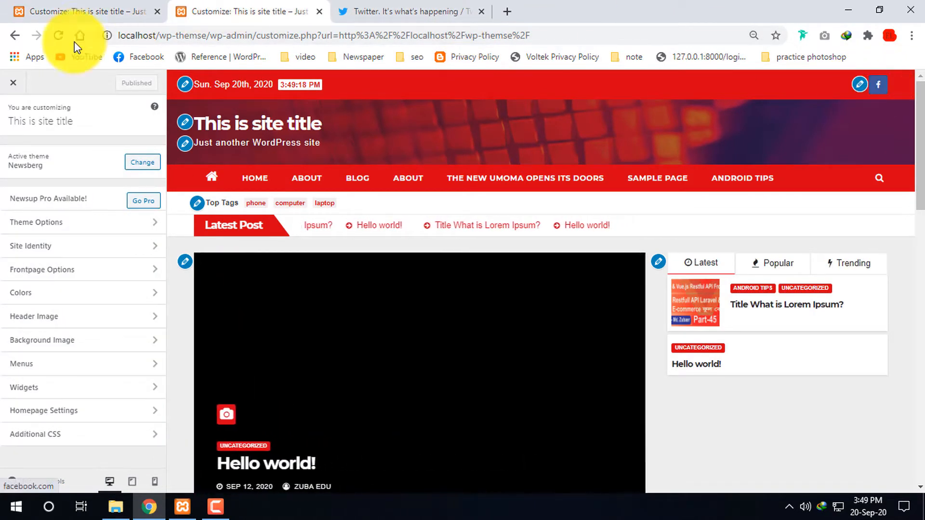
pyautogui.click(82, 11)
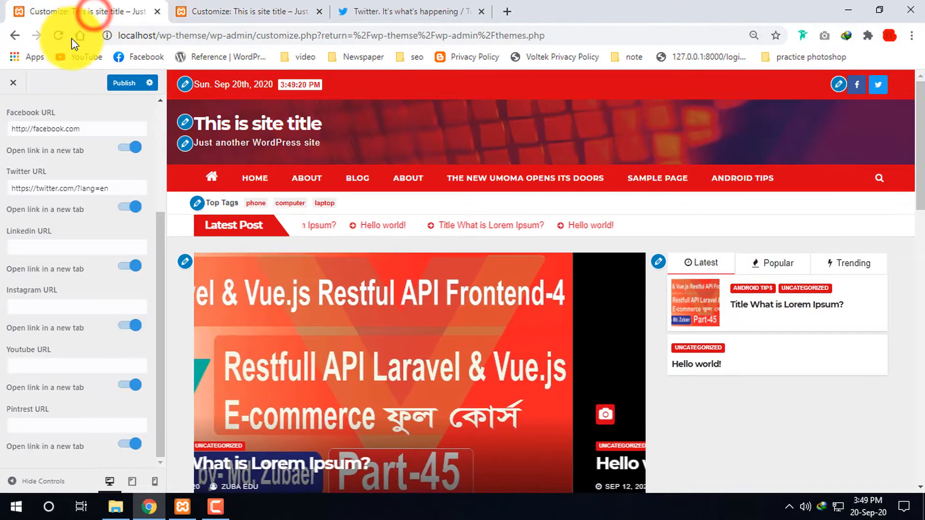
pyautogui.click(15, 35)
pyautogui.click(530, 111)
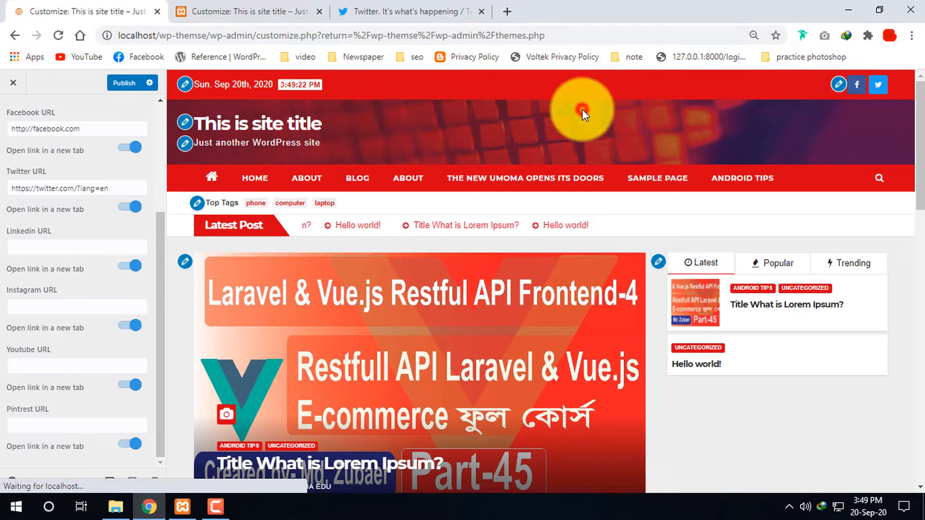
pyautogui.click(257, 11)
pyautogui.click(15, 37)
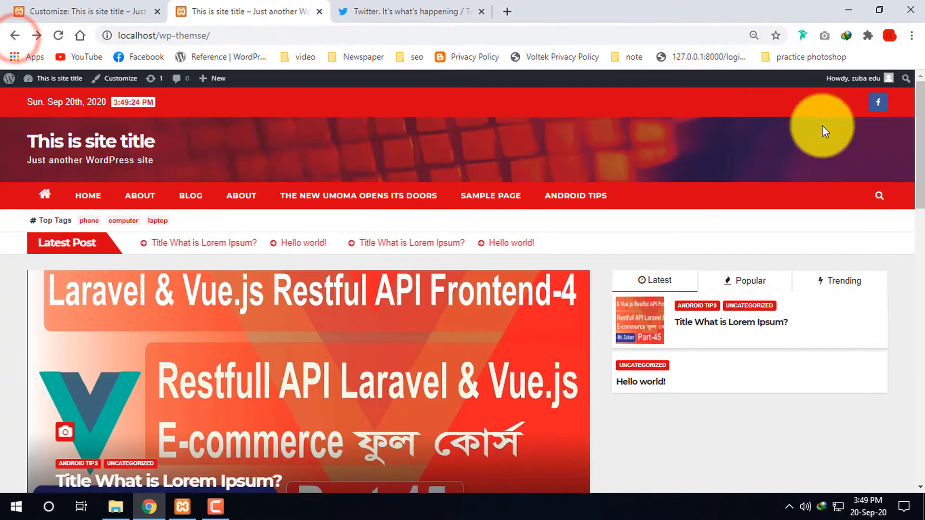
pyautogui.click(880, 107)
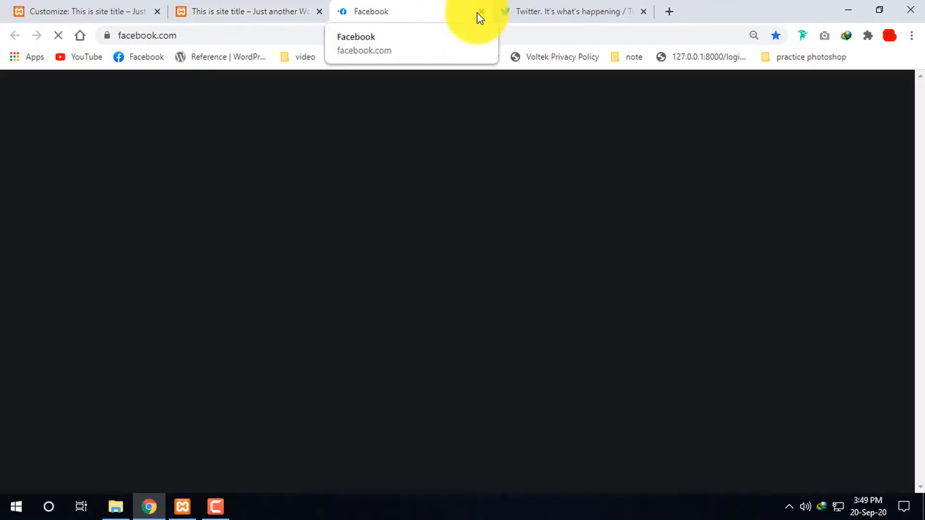
# Step: Close the Facebook tab and turn off opening the Facebook link in a new tab in the customizer's header options
pyautogui.click(481, 11)
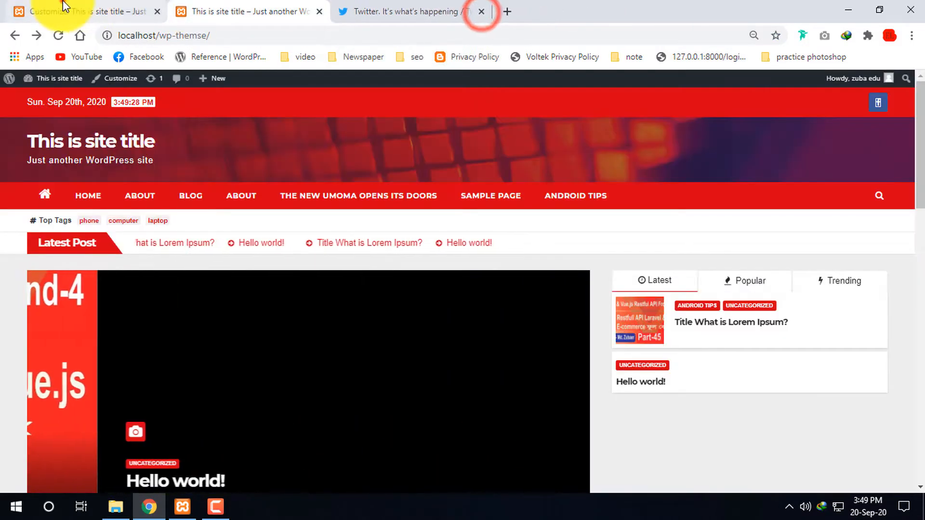
pyautogui.click(63, 9)
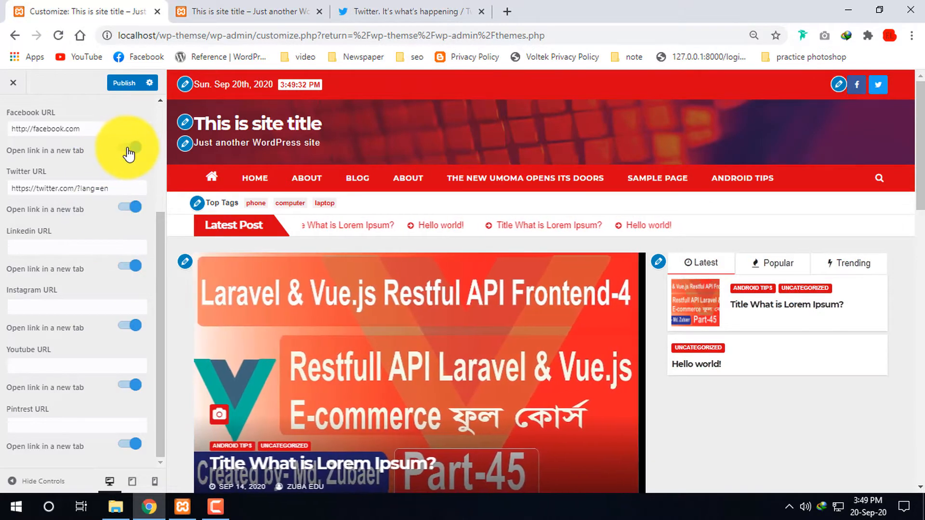
pyautogui.click(128, 147)
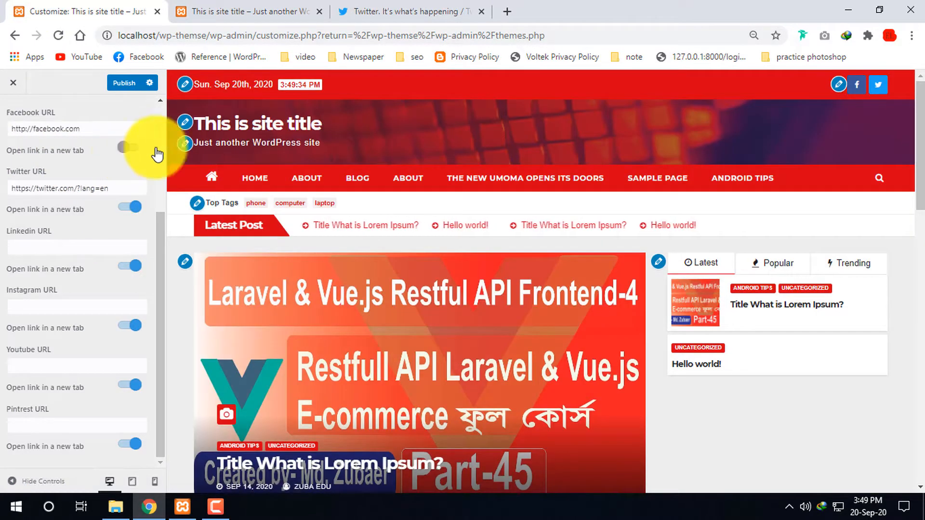
# Step: Reload the site's front page, test the header's Facebook icon link, repeat the test, and close the opened Facebook tabs
pyautogui.click(236, 7)
pyautogui.click(59, 35)
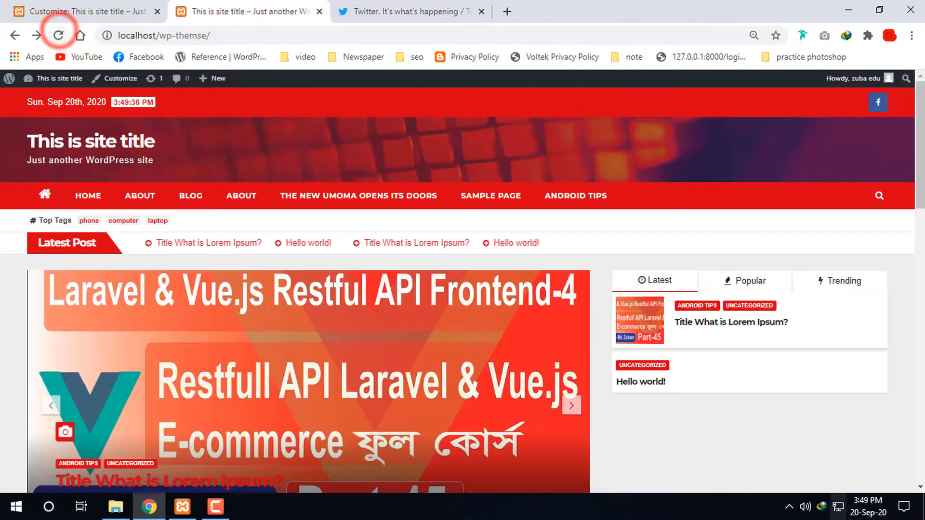
pyautogui.moveTo(863, 78)
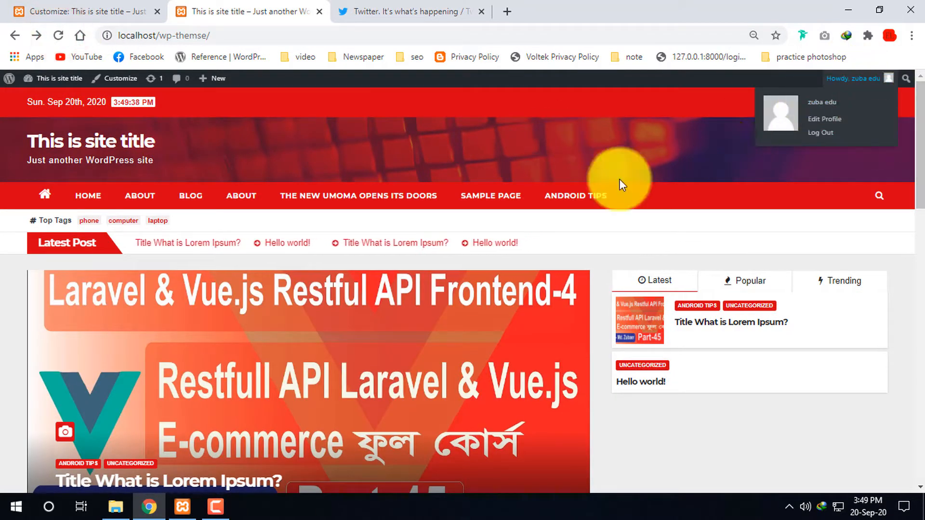
pyautogui.click(878, 107)
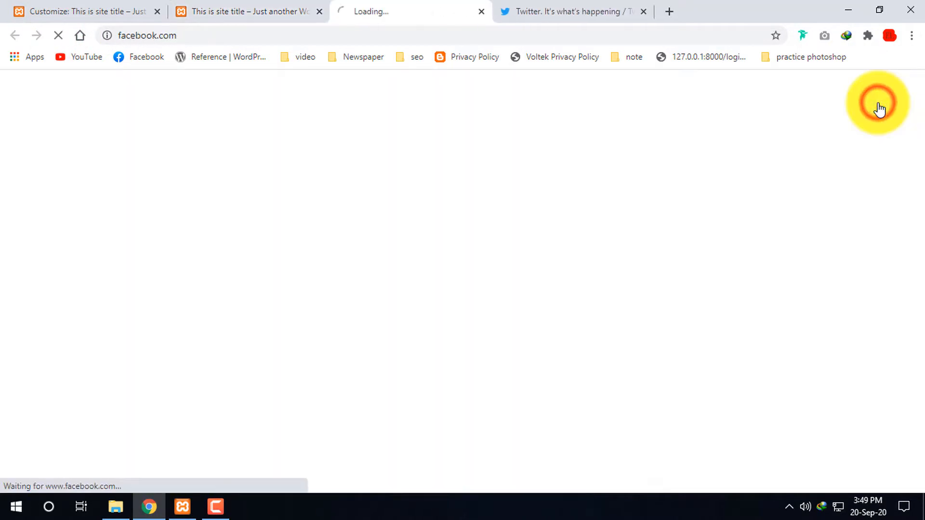
pyautogui.click(234, 7)
pyautogui.click(59, 35)
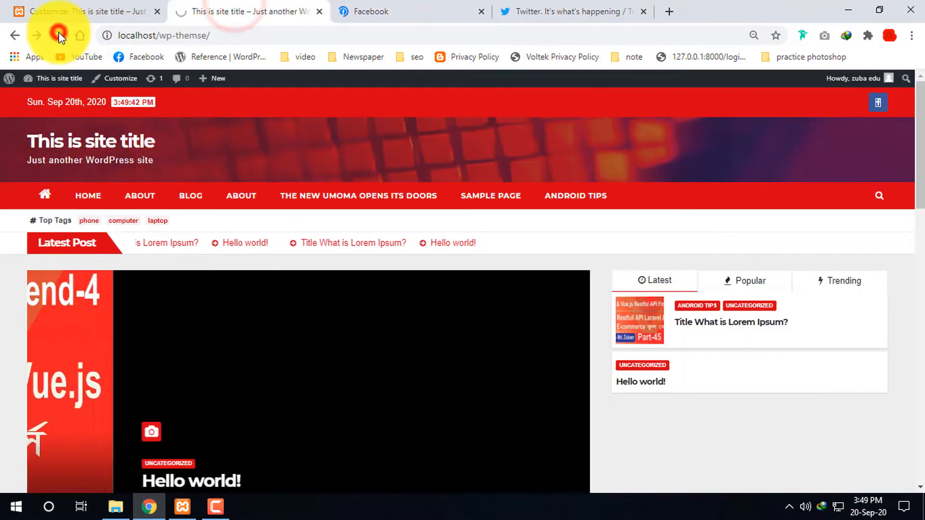
pyautogui.click(878, 110)
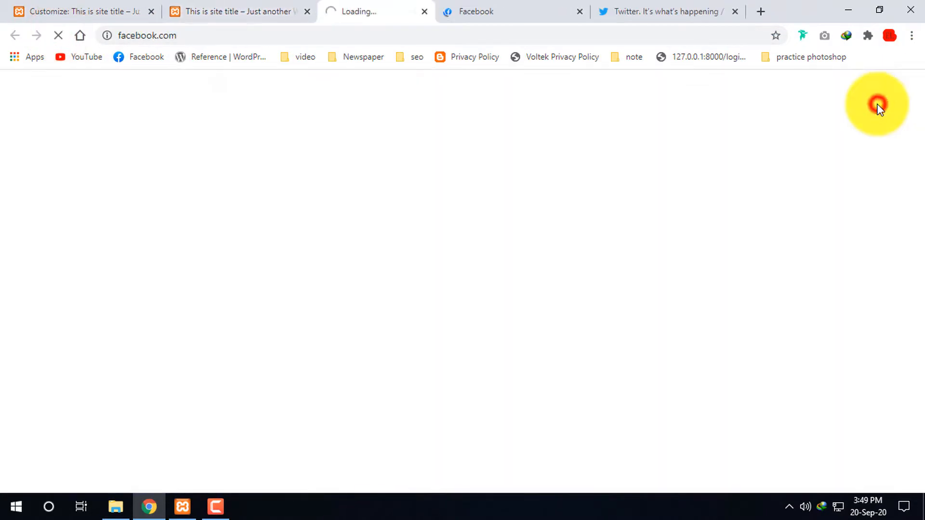
pyautogui.click(457, 12)
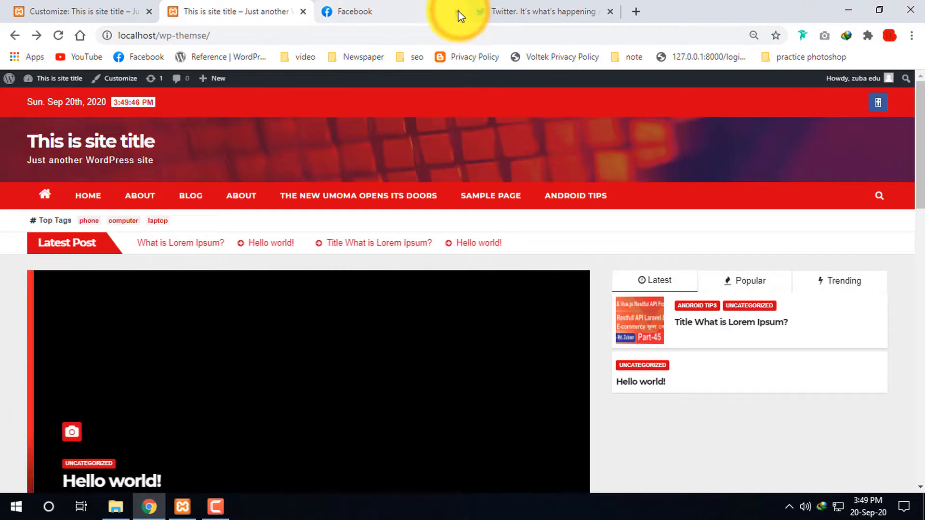
# Step: Publish the customizer changes, test the Facebook icon link on the reloaded front page, and return to the site
pyautogui.click(82, 10)
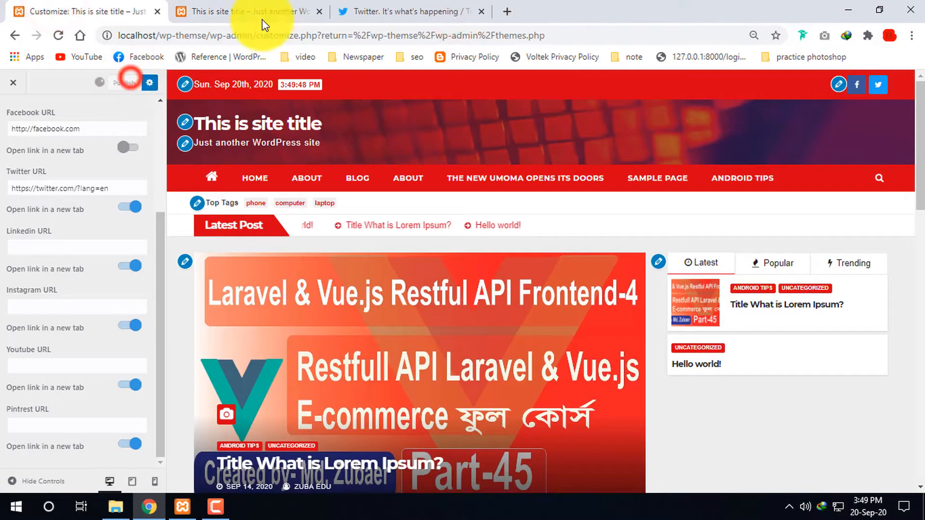
pyautogui.click(274, 11)
pyautogui.click(58, 36)
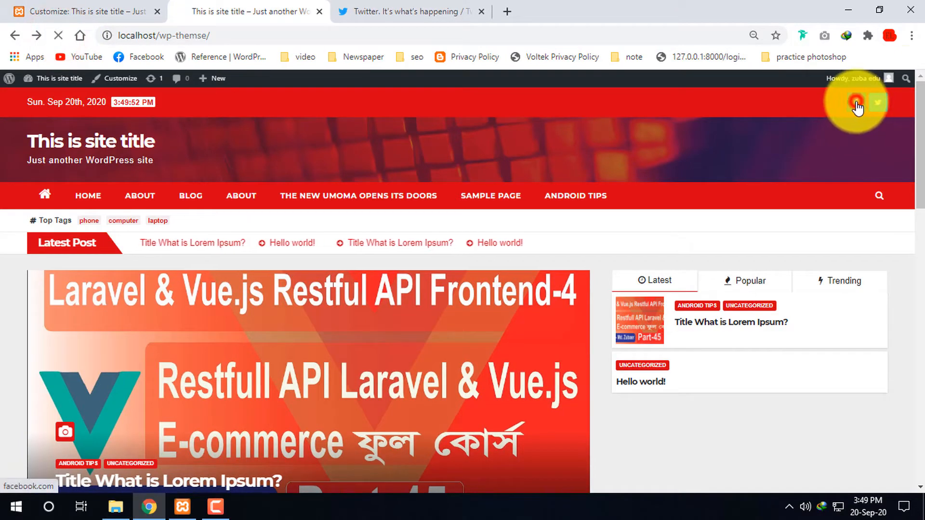
pyautogui.click(856, 103)
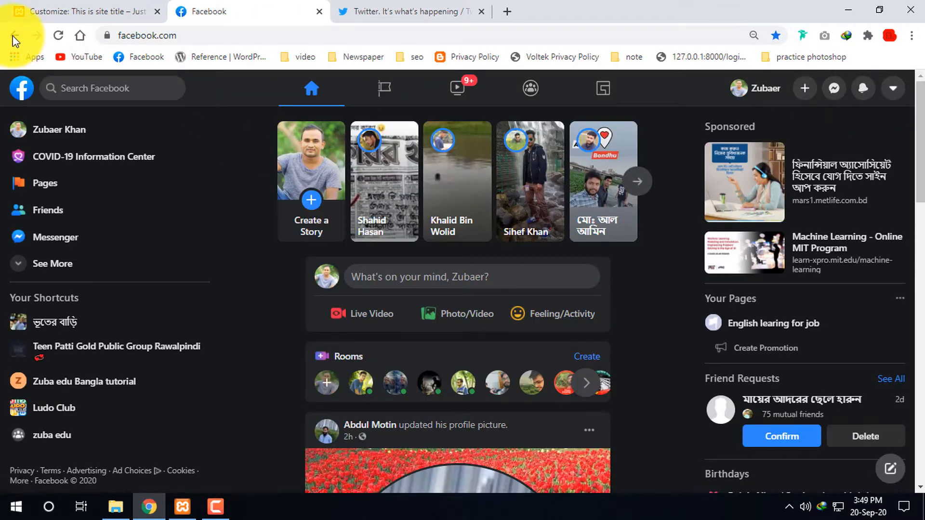
pyautogui.click(13, 35)
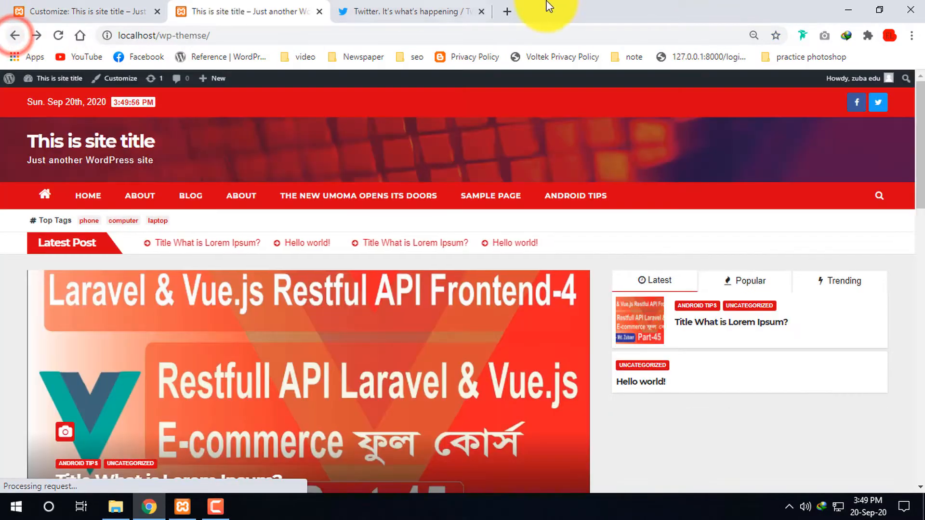
# Step: Turn on opening the Facebook link in a new tab again in the header options and publish the changes
pyautogui.click(91, 7)
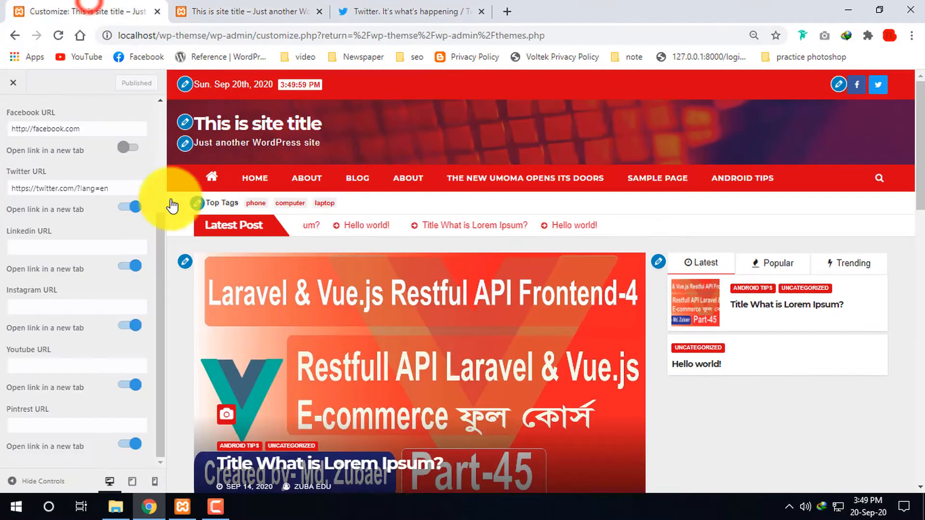
pyautogui.click(124, 148)
pyautogui.click(144, 83)
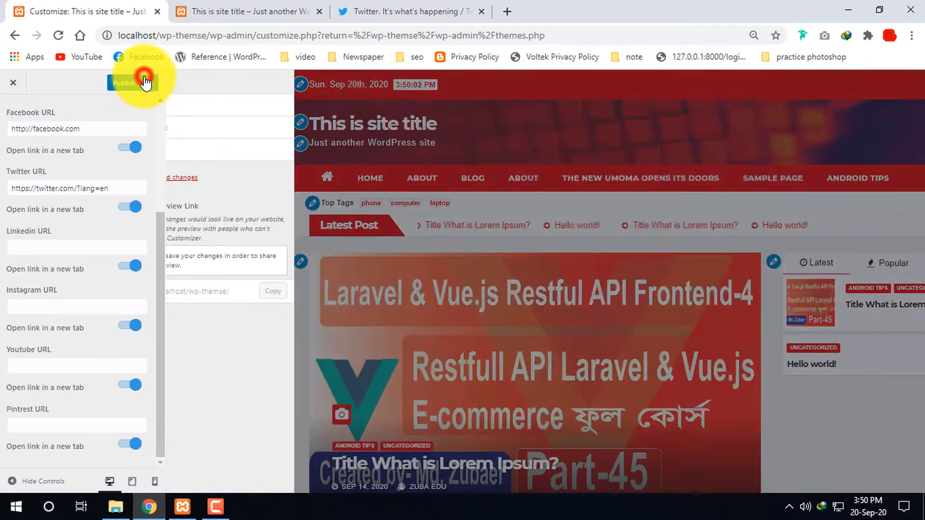
pyautogui.click(131, 82)
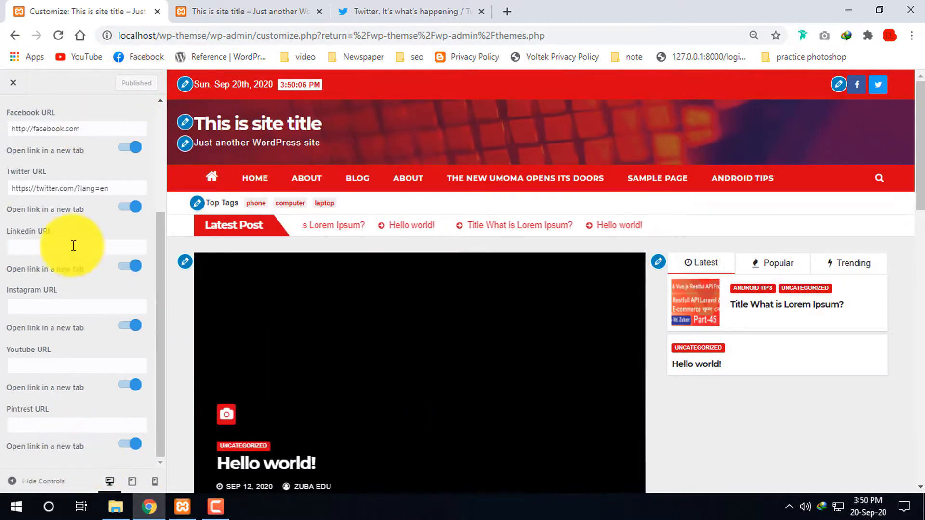
# Step: Open the theme's Date and Author options and set the post display to Show Date Only
pyautogui.scroll(4, 72, 243)
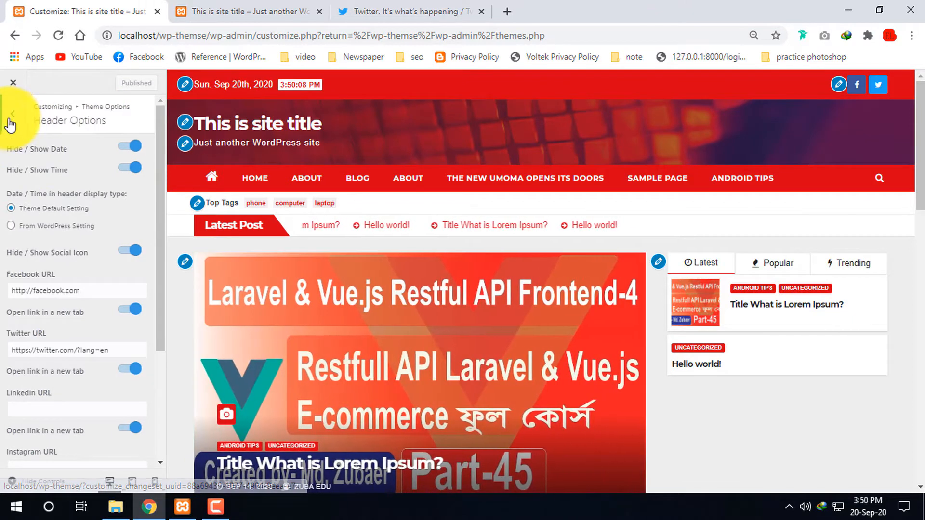
pyautogui.click(13, 114)
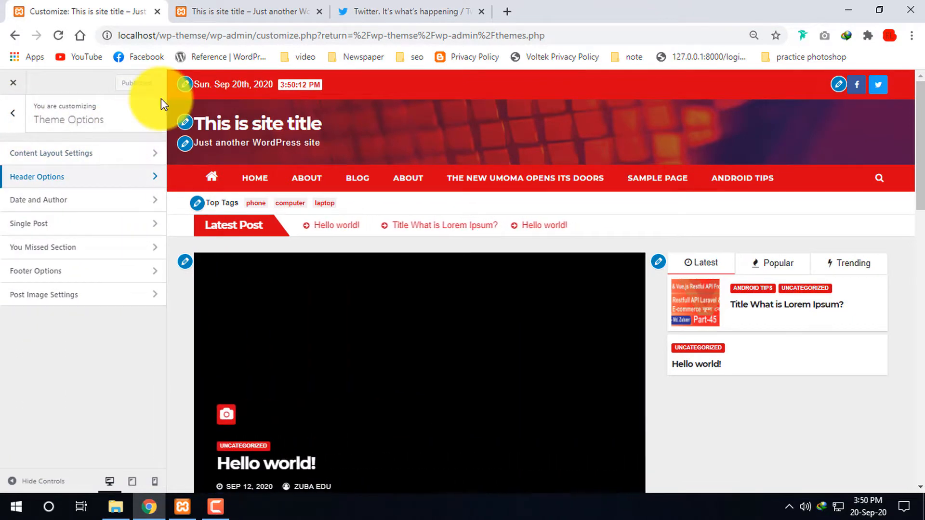
pyautogui.click(89, 211)
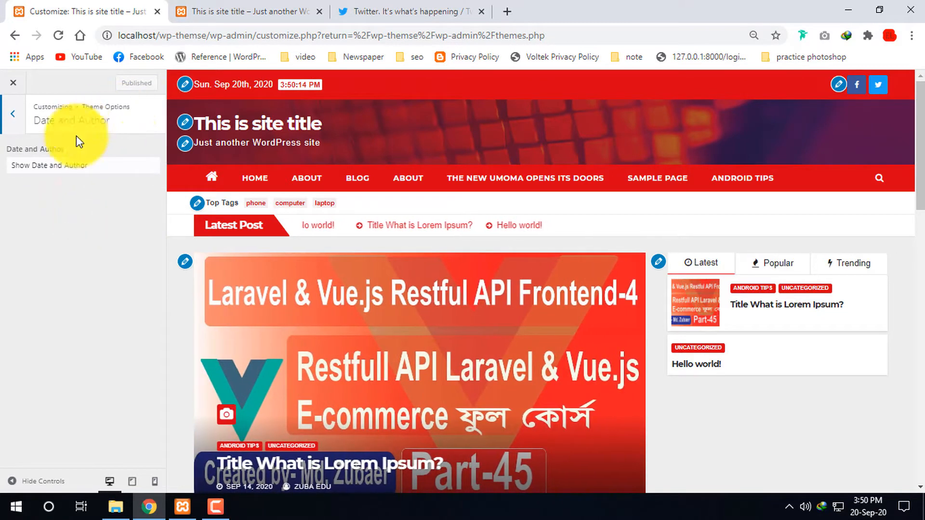
pyautogui.click(102, 169)
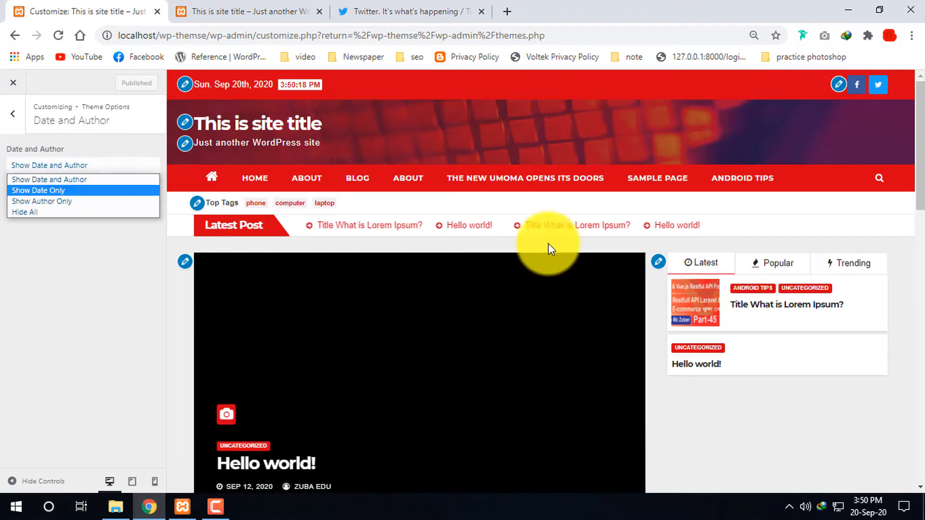
pyautogui.scroll(-8, 548, 244)
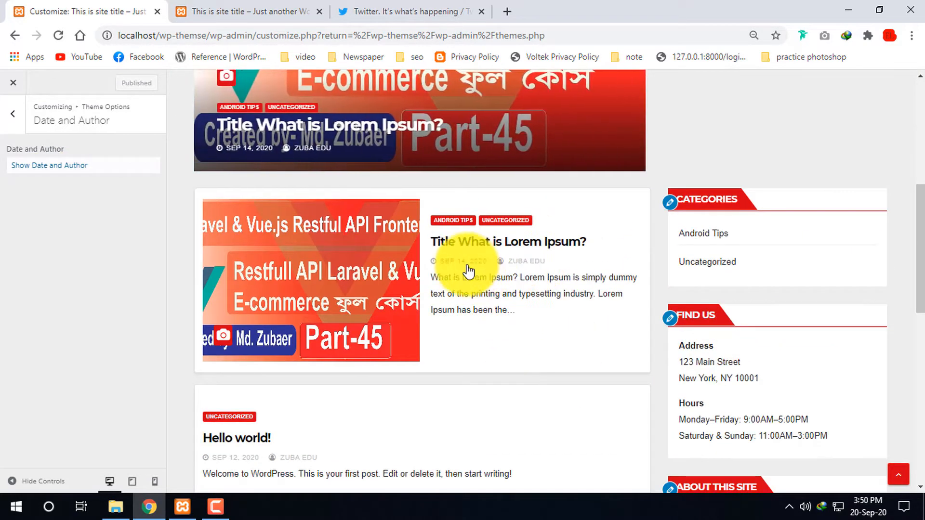
pyautogui.click(87, 114)
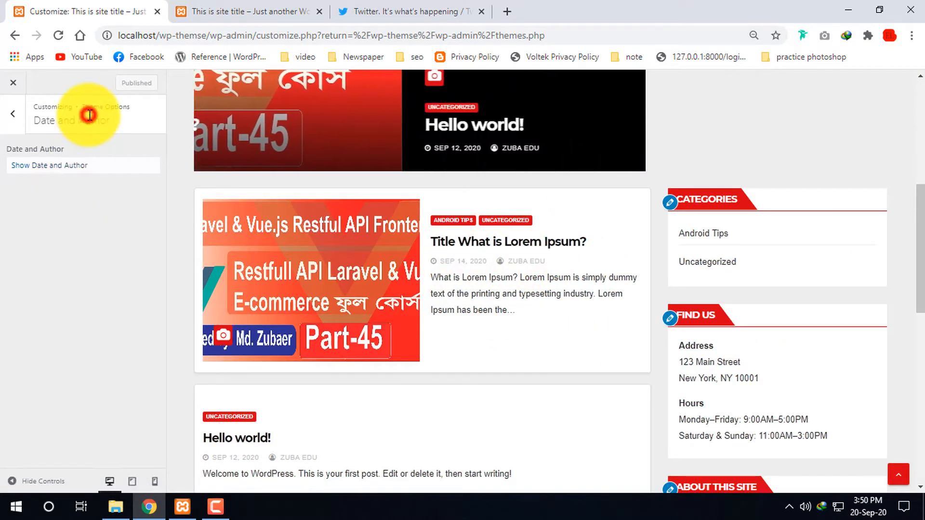
pyautogui.click(70, 164)
pyautogui.click(41, 192)
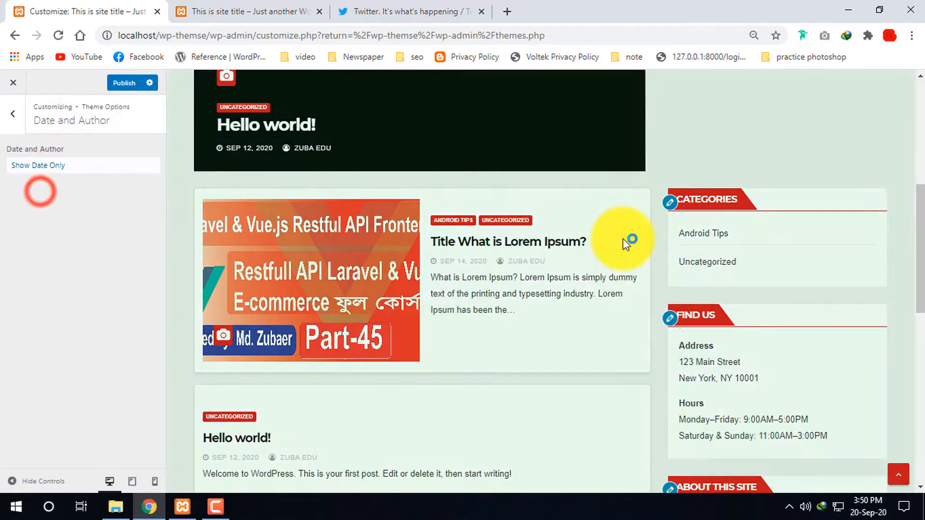
# Step: Try the Show Author Only and Hide All options for the posts, and restore Show Date and Author
pyautogui.click(95, 172)
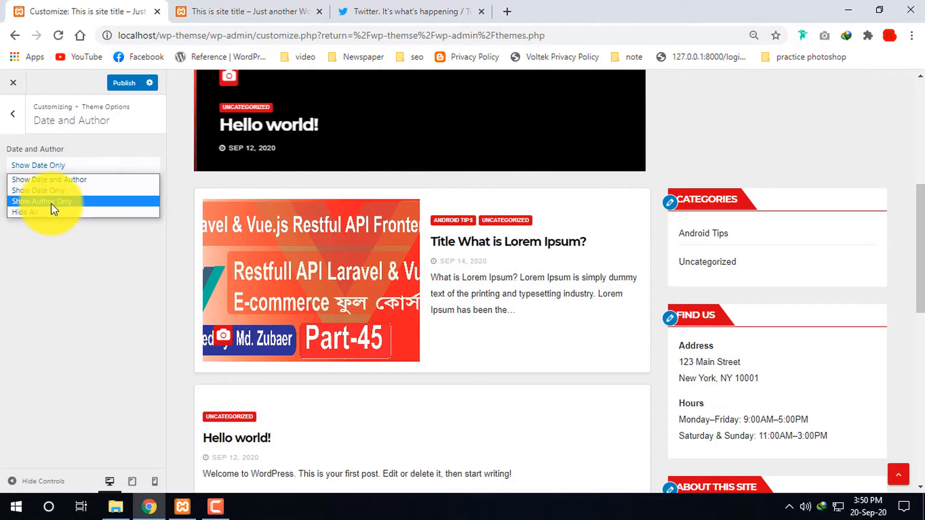
pyautogui.click(52, 201)
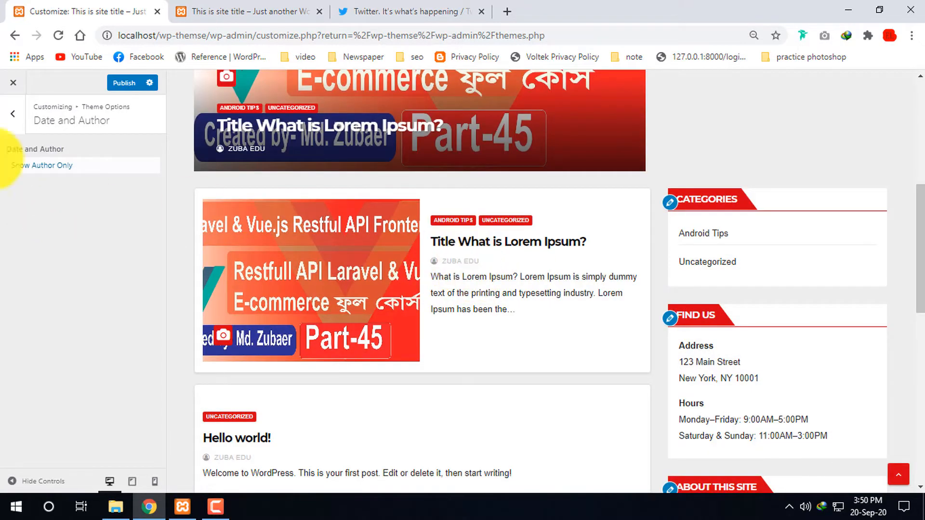
pyautogui.click(34, 213)
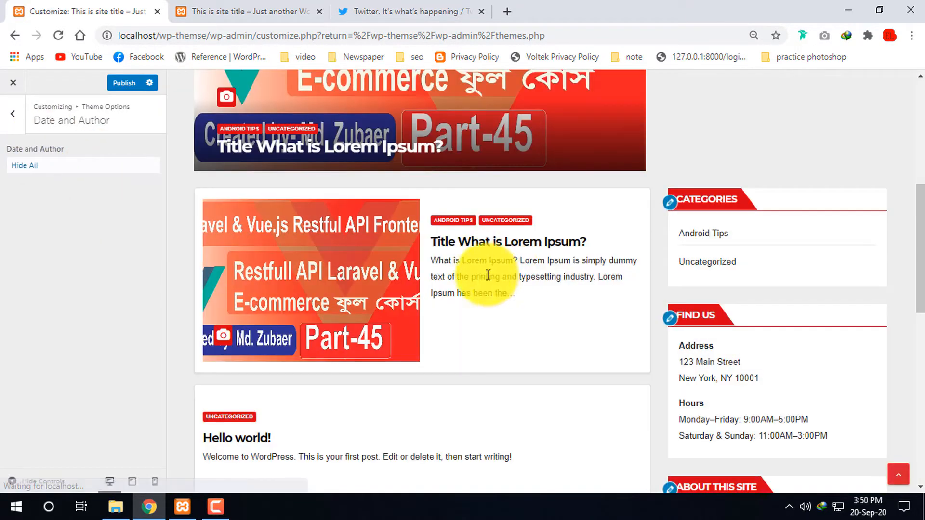
pyautogui.click(76, 165)
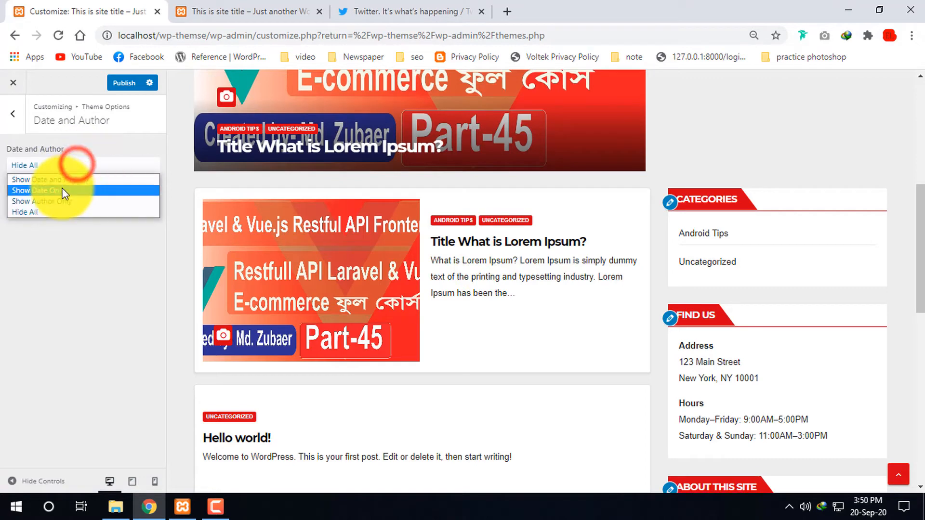
pyautogui.click(87, 180)
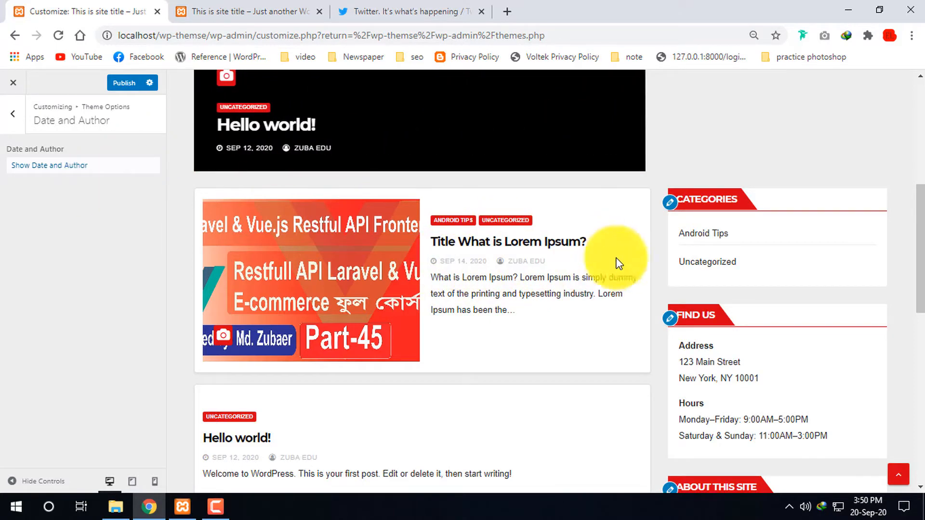
# Step: Set the archive blog pages to the left-sidebar layout in the content layout settings and review the page preview
pyautogui.click(12, 113)
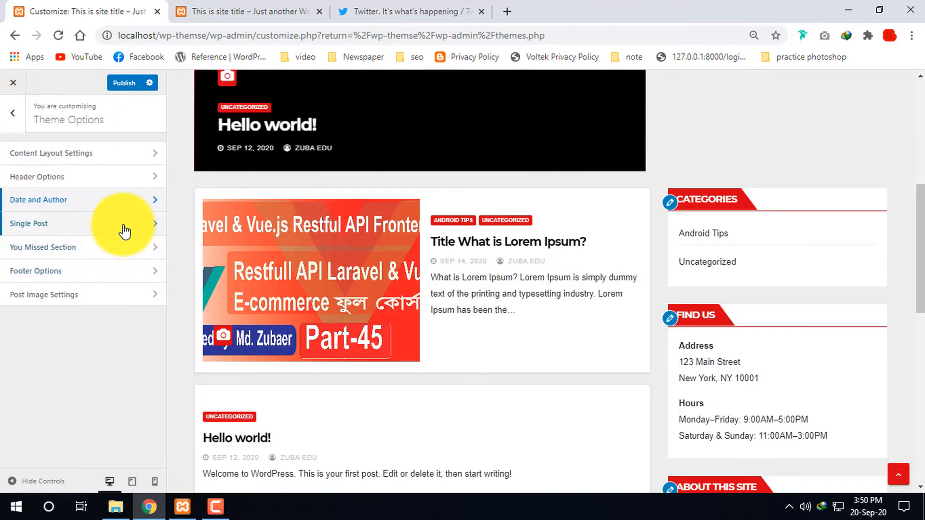
pyautogui.click(88, 152)
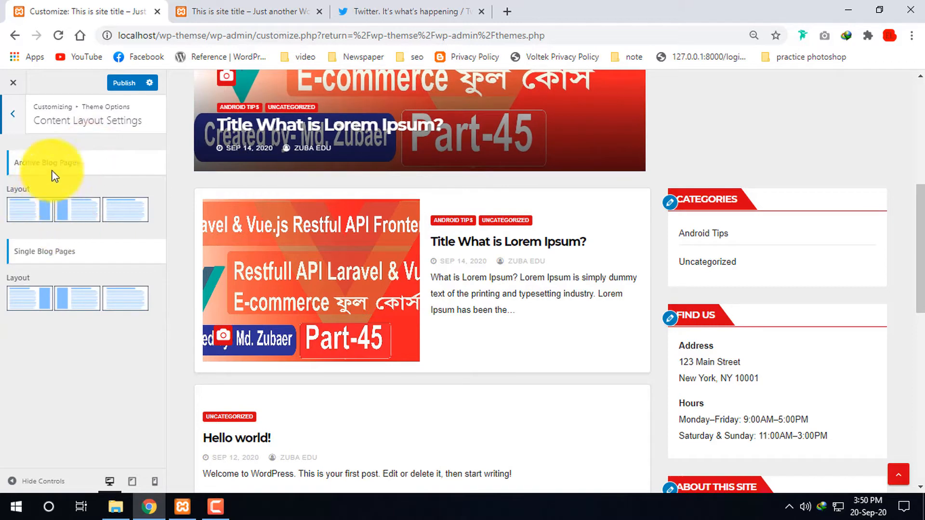
pyautogui.click(14, 113)
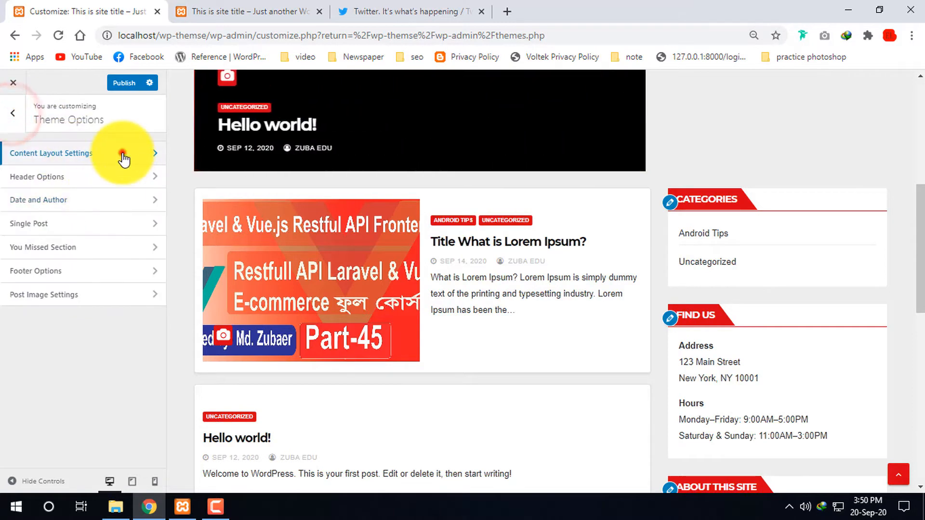
pyautogui.click(122, 153)
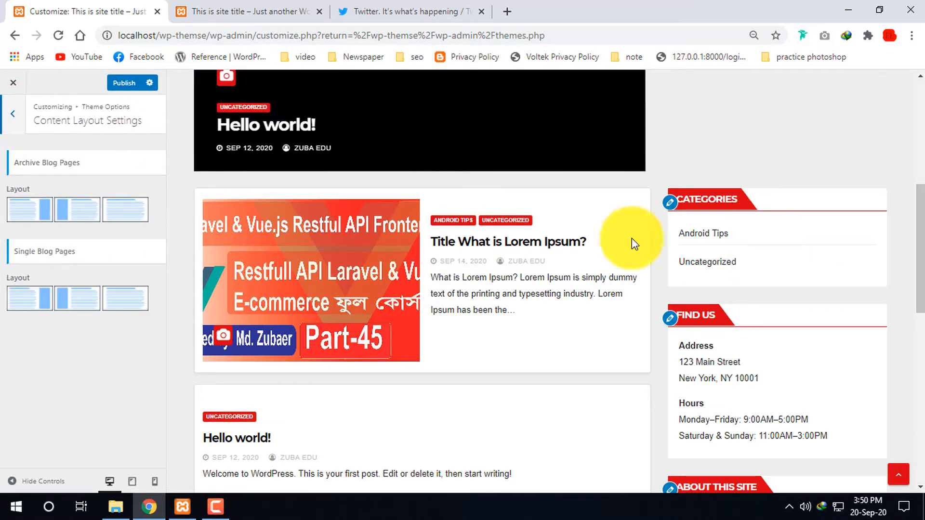
pyautogui.click(78, 212)
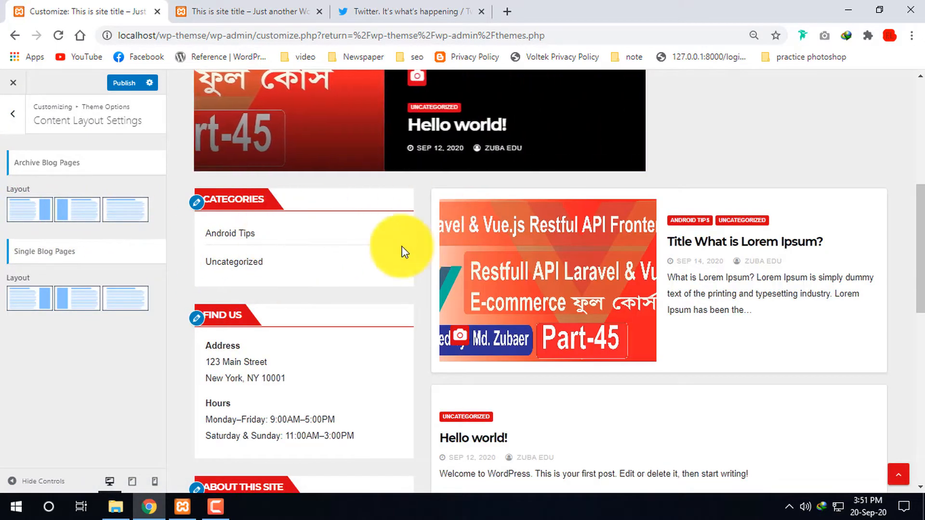
pyautogui.scroll(-5, 332, 282)
pyautogui.scroll(9, 330, 253)
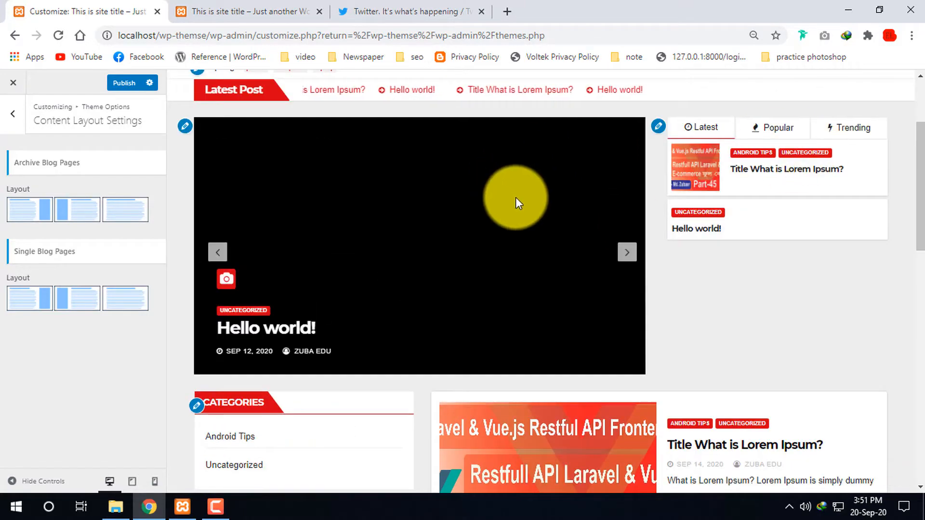
pyautogui.scroll(-8, 514, 200)
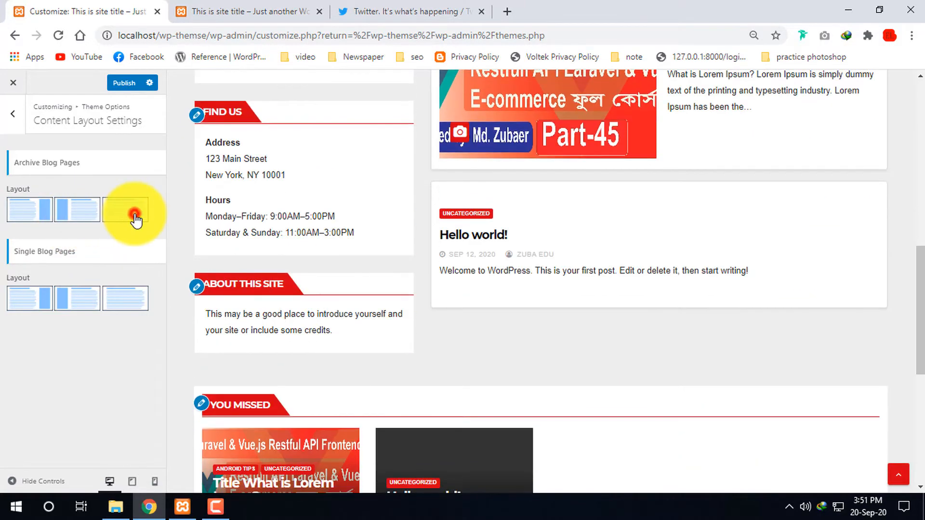
# Step: Try the full-width layout for the archive blog pages and review it in the page preview
pyautogui.click(135, 217)
pyautogui.scroll(8, 477, 280)
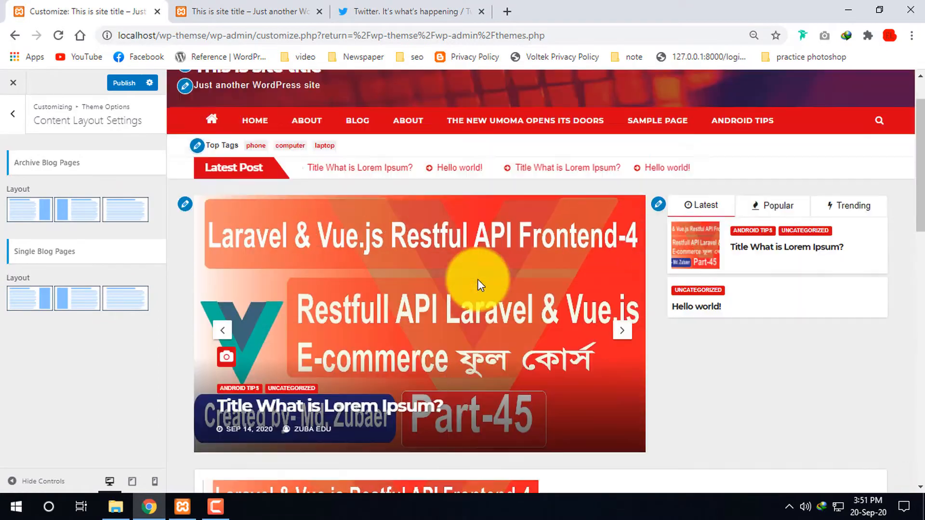
pyautogui.scroll(-10, 478, 279)
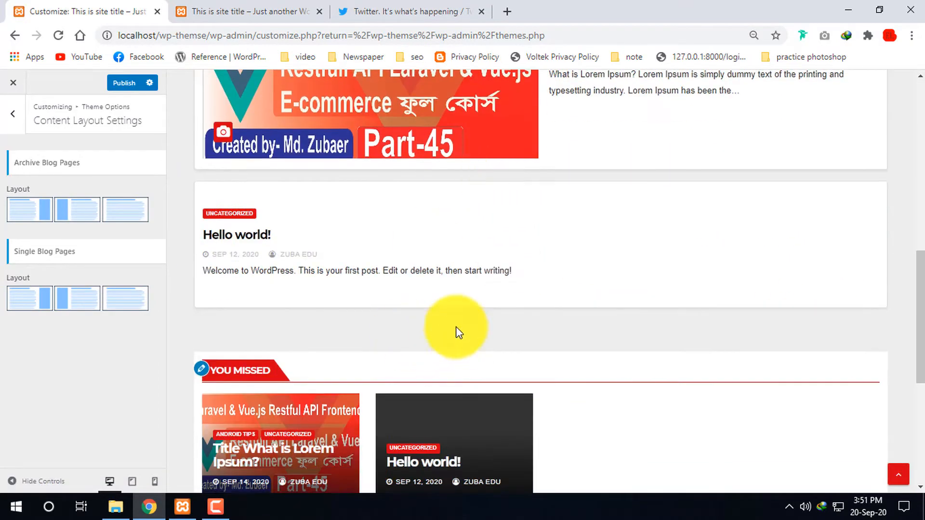
pyautogui.scroll(-5, 476, 285)
pyautogui.scroll(9, 459, 258)
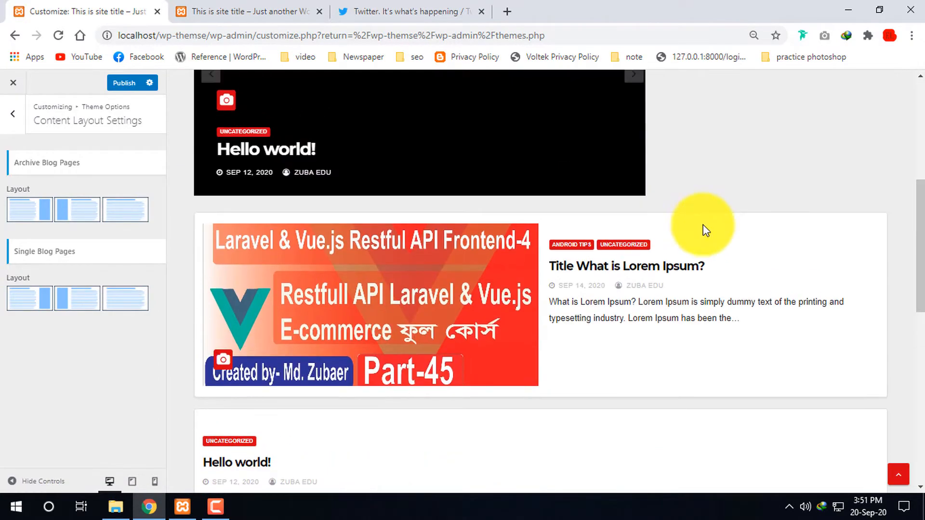
# Step: Set the archive blog pages back to the right-sidebar layout and review the page preview
pyautogui.click(79, 208)
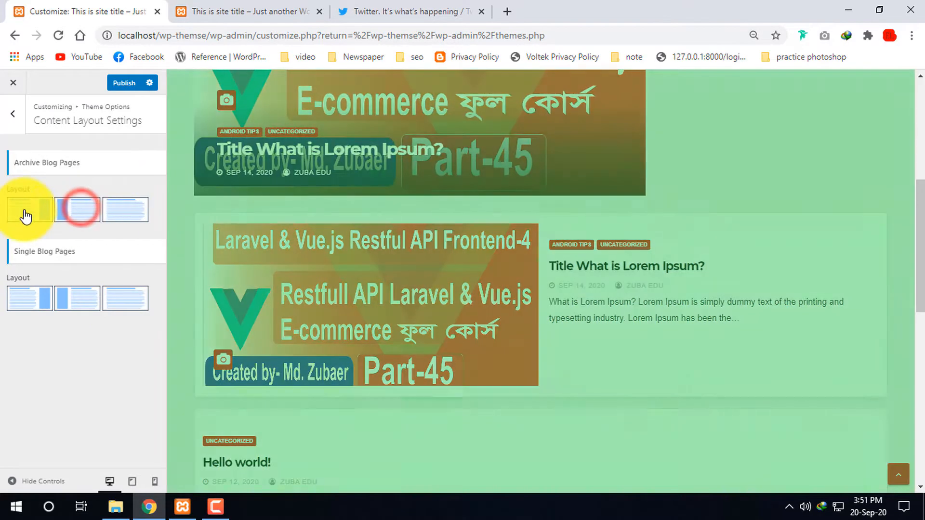
pyautogui.click(26, 217)
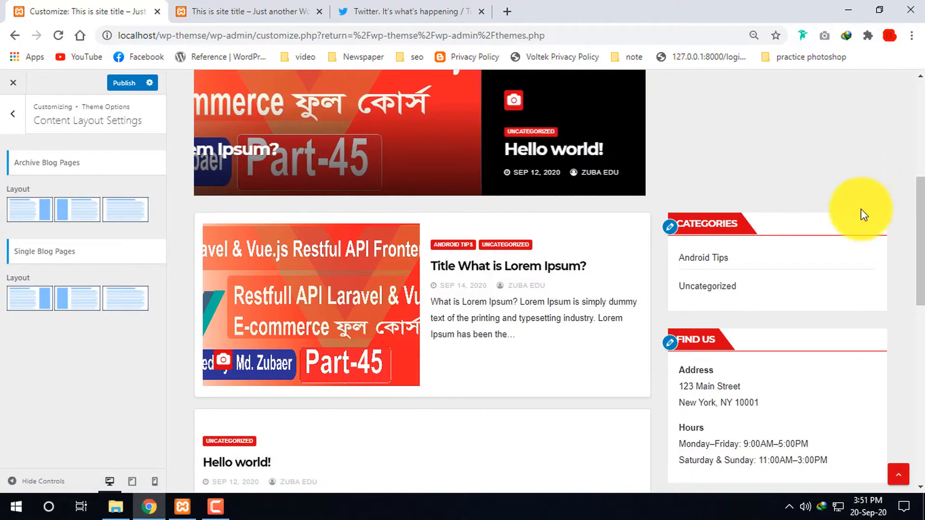
pyautogui.scroll(-5, 826, 257)
pyautogui.scroll(5, 785, 174)
pyautogui.scroll(-3, 799, 302)
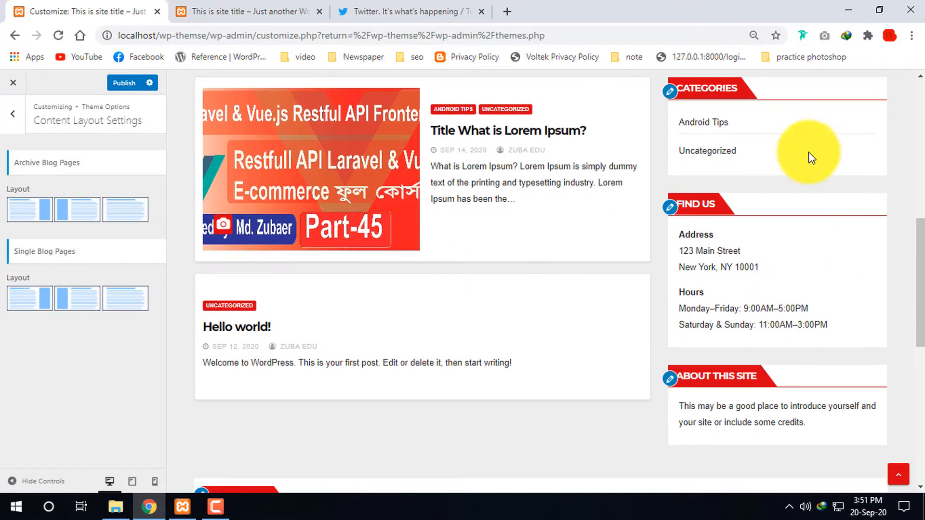
# Step: Choose the right-sidebar layout for single blog pages and review the "Title What is Lorem Ipsum?" post in the preview
pyautogui.click(33, 297)
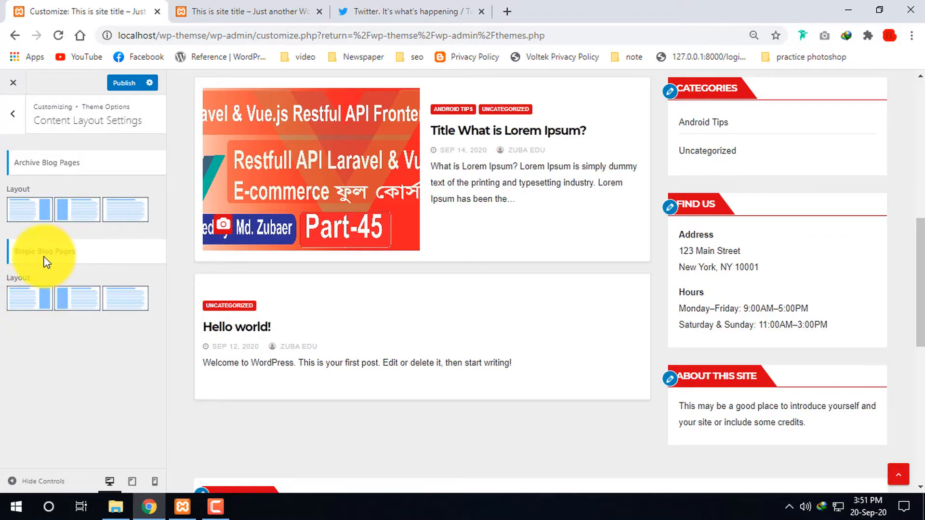
pyautogui.scroll(3, 490, 243)
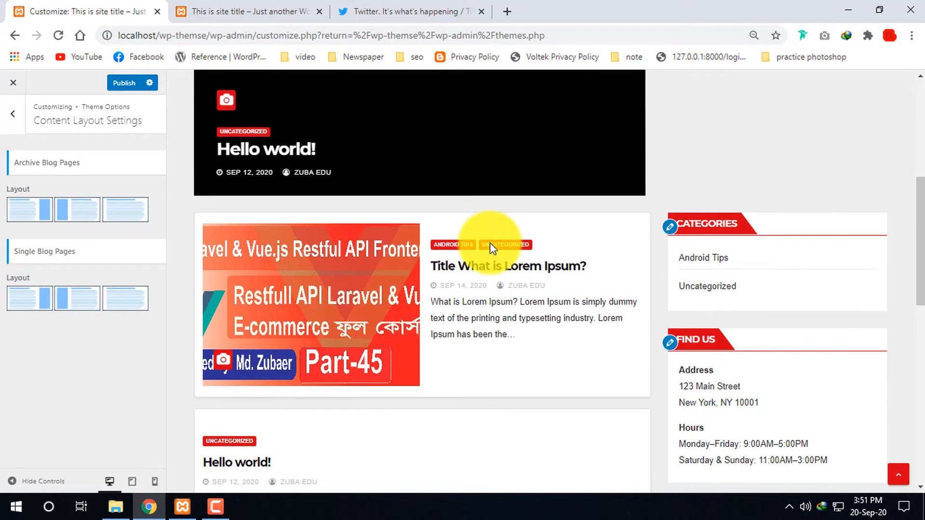
pyautogui.click(482, 266)
pyautogui.scroll(-4, 762, 311)
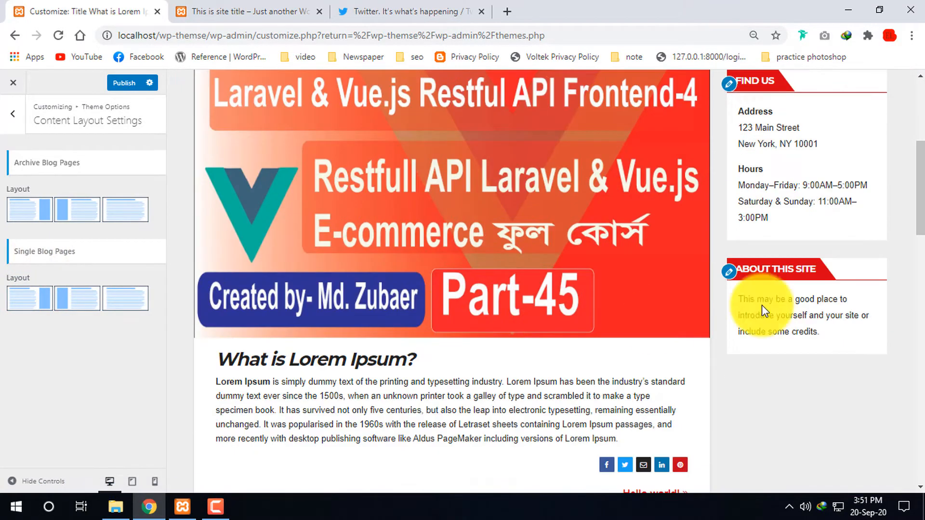
pyautogui.scroll(-5, 743, 269)
pyautogui.scroll(7, 428, 236)
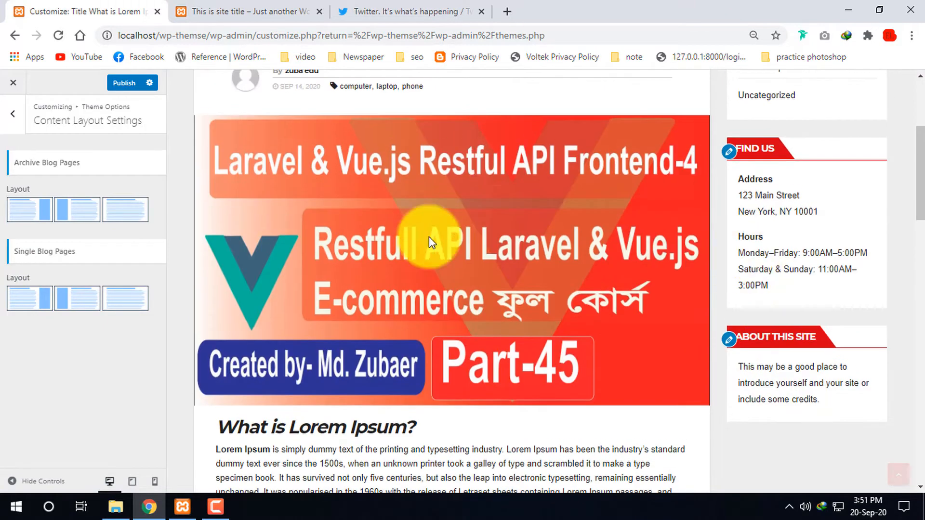
pyautogui.scroll(4, 473, 256)
pyautogui.scroll(-3, 433, 294)
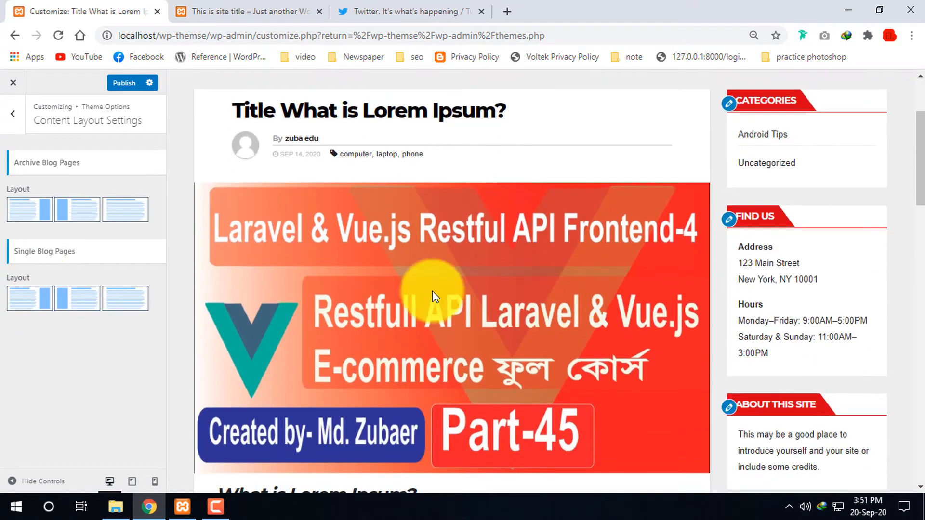
# Step: Try the left-sidebar layout for single blog pages, review the post preview and publish the change
pyautogui.click(80, 304)
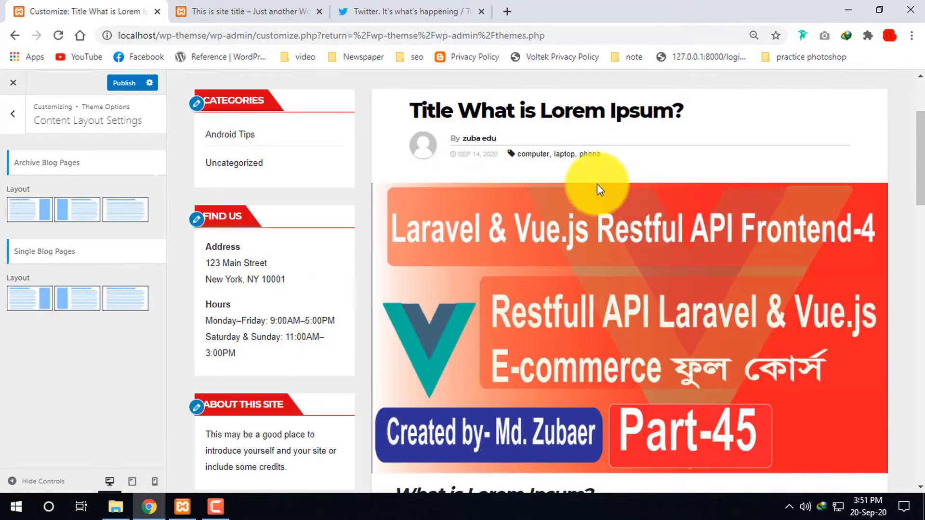
pyautogui.scroll(3, 342, 248)
pyautogui.scroll(-1, 569, 334)
pyautogui.scroll(-10, 221, 128)
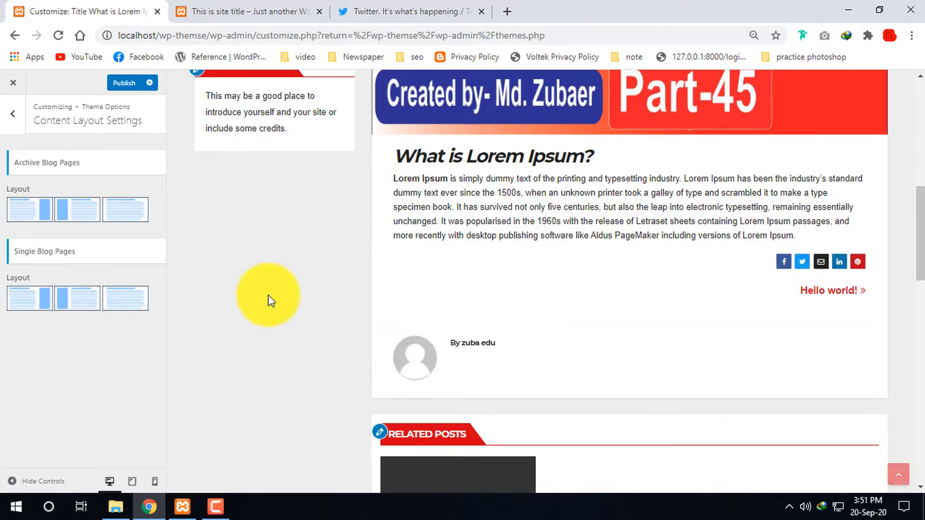
pyautogui.scroll(12, 302, 305)
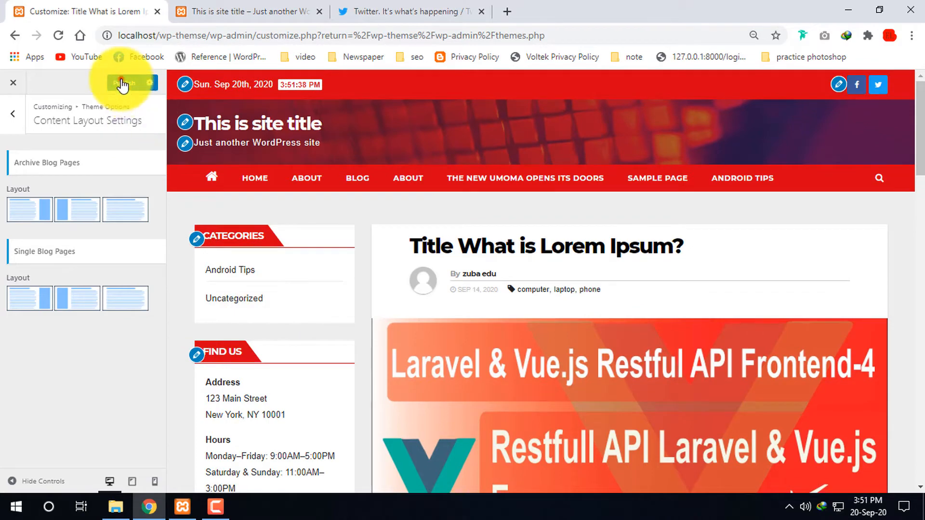
# Step: Reload the live site and open the "Title What is Lorem Ipsum?" post to check its sidebar placement
pyautogui.click(227, 10)
pyautogui.click(58, 35)
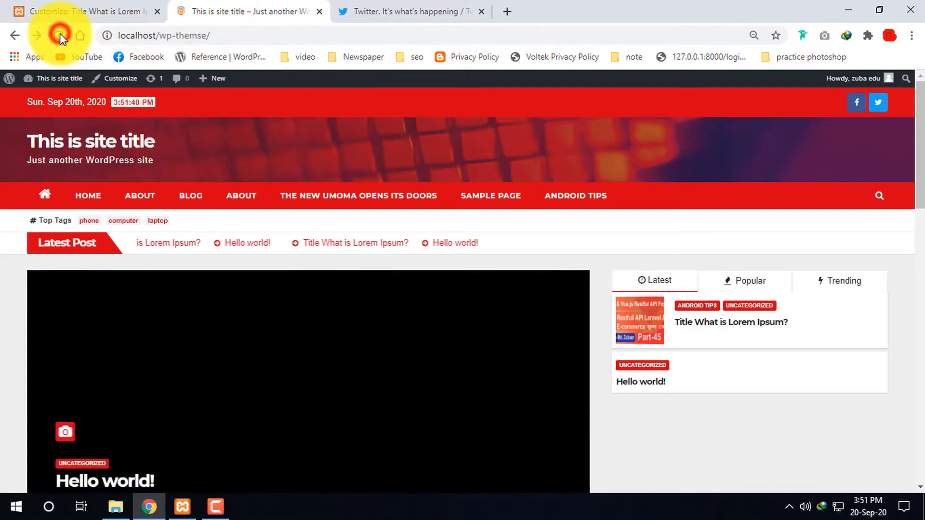
pyautogui.scroll(-10, 819, 366)
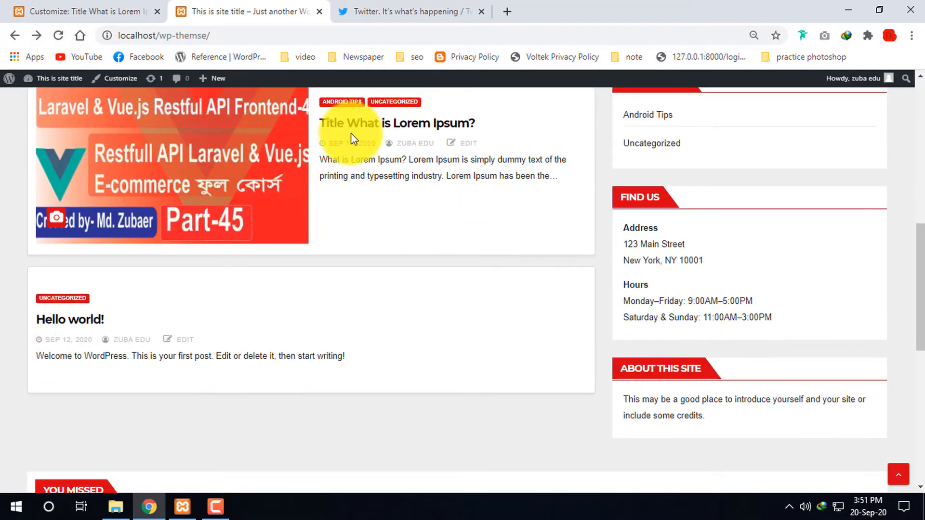
pyautogui.click(360, 129)
pyautogui.scroll(-5, 112, 255)
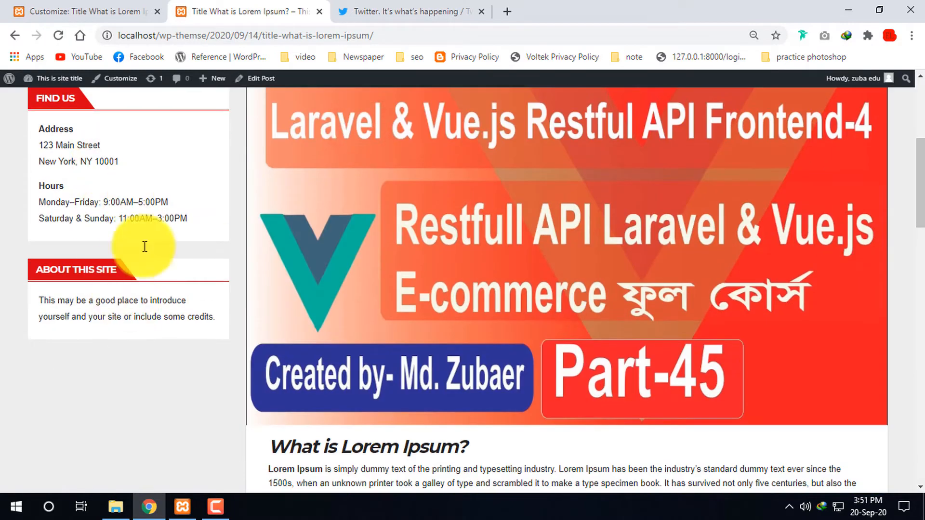
pyautogui.scroll(5, 144, 247)
# Step: Set the single blog pages back to the right-sidebar layout in the customizer, publish, and return to the theme options
pyautogui.click(87, 11)
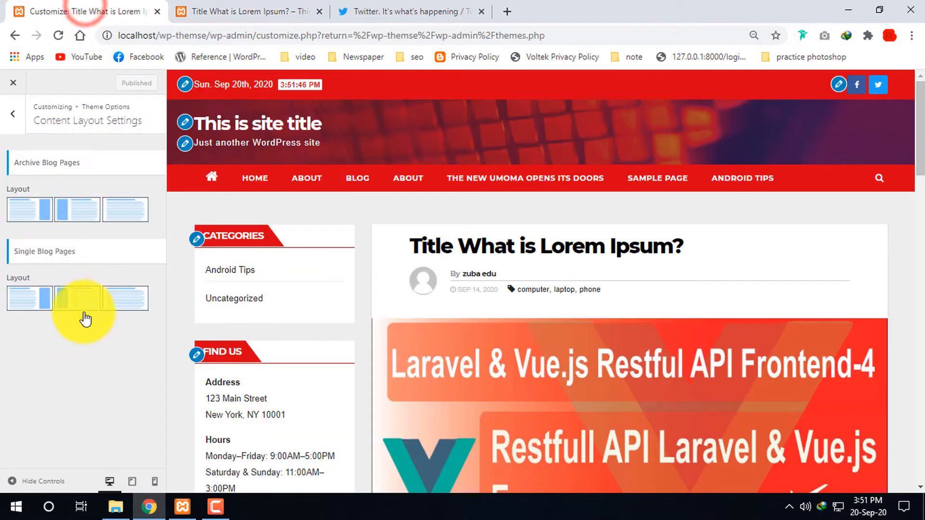
pyautogui.click(44, 305)
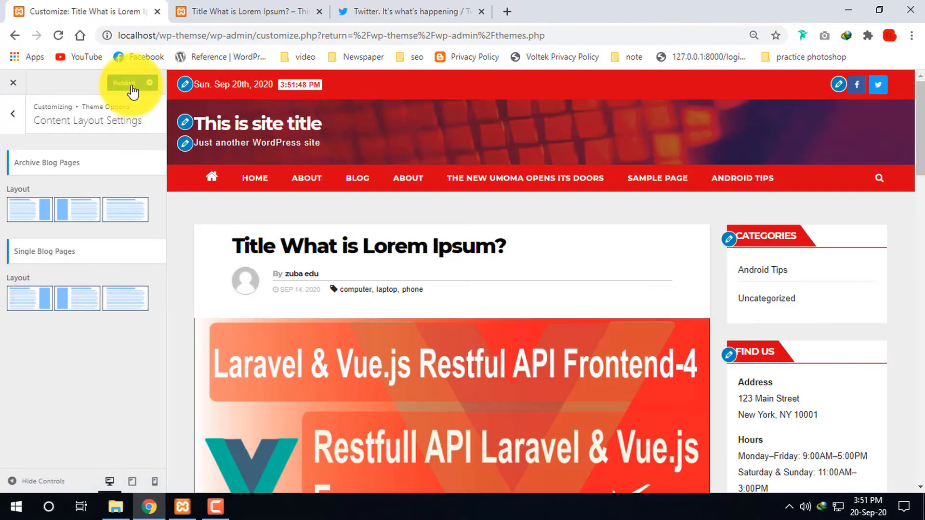
pyautogui.click(13, 113)
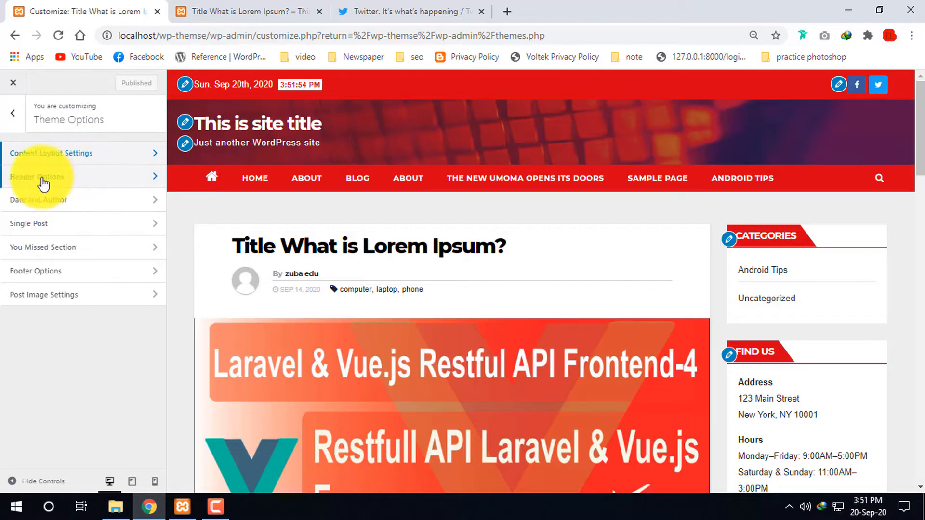
# Step: Look at the header options, then reopen the customizer from the themes page and view the theme-changing screen
pyautogui.click(113, 177)
pyautogui.scroll(-3, 124, 239)
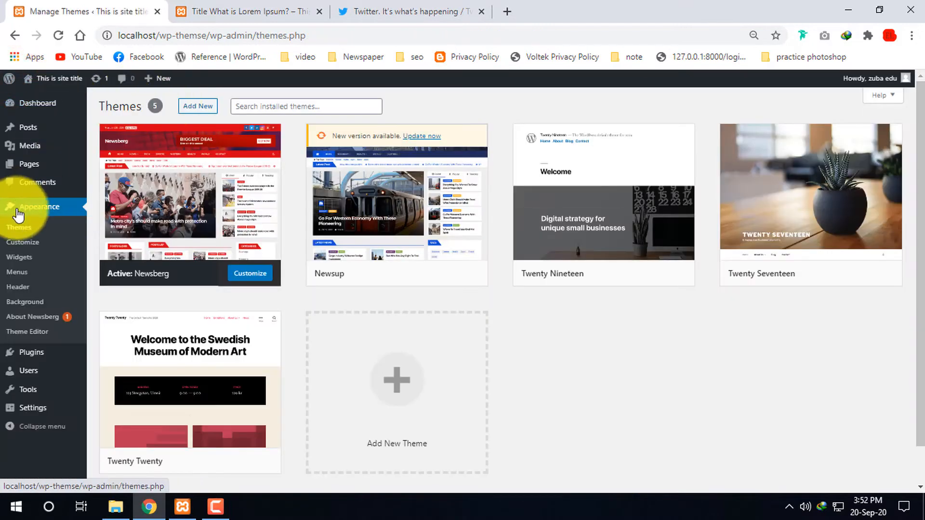
pyautogui.click(30, 246)
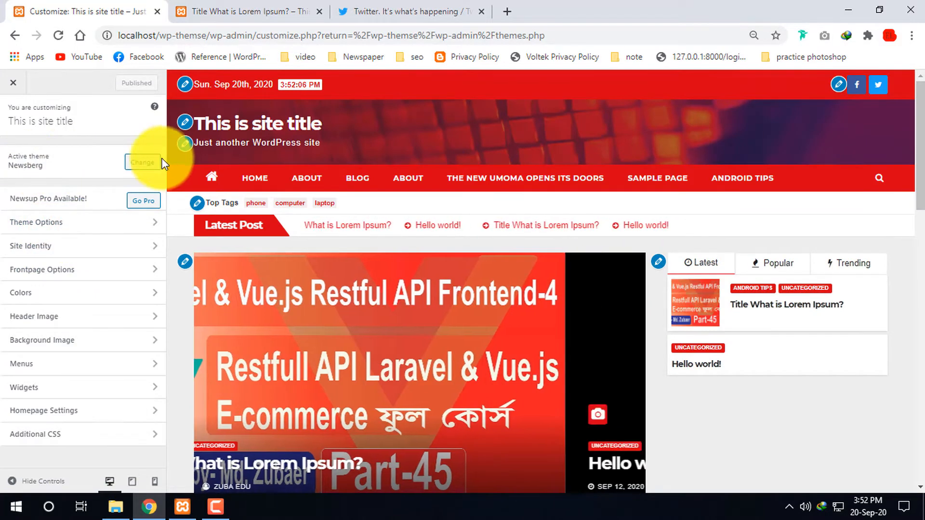
pyautogui.click(142, 162)
pyautogui.click(13, 112)
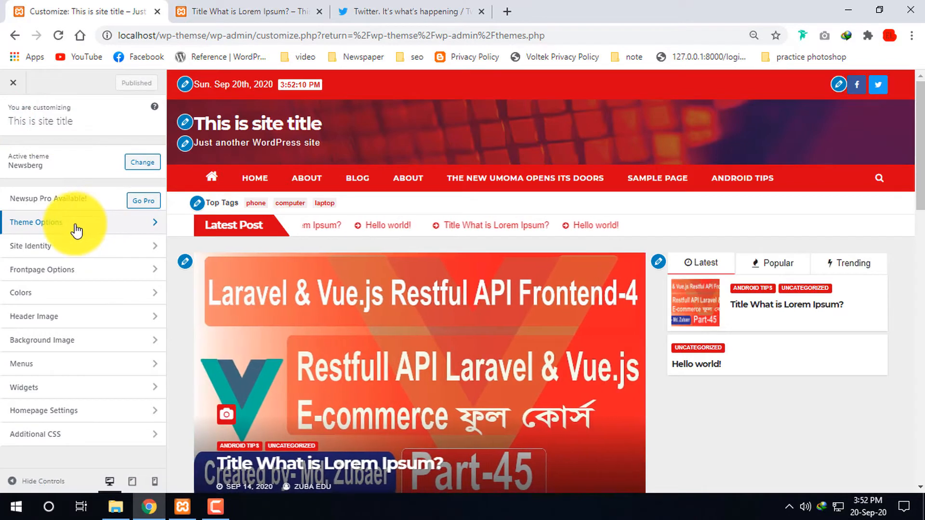
# Step: Open the You Missed Section settings in the theme options and examine its visibility switch and title
pyautogui.click(77, 224)
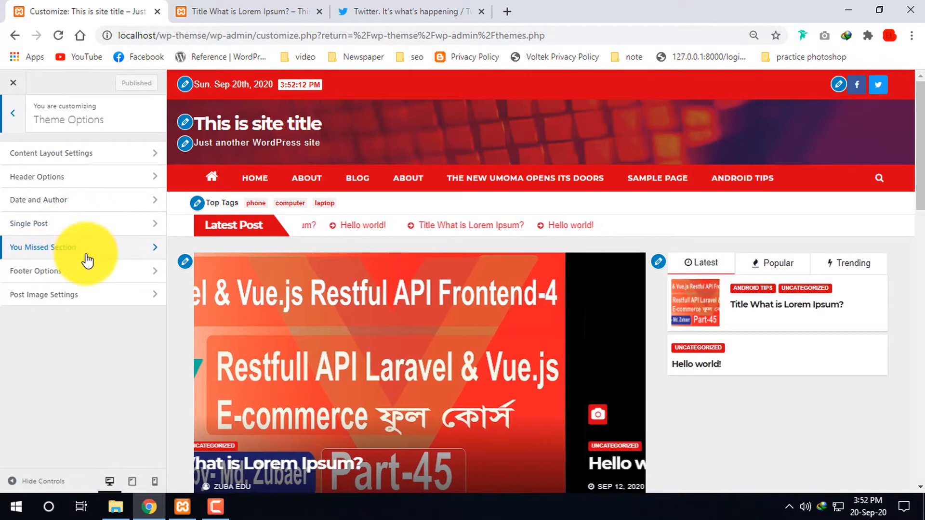
pyautogui.click(76, 247)
pyautogui.click(76, 187)
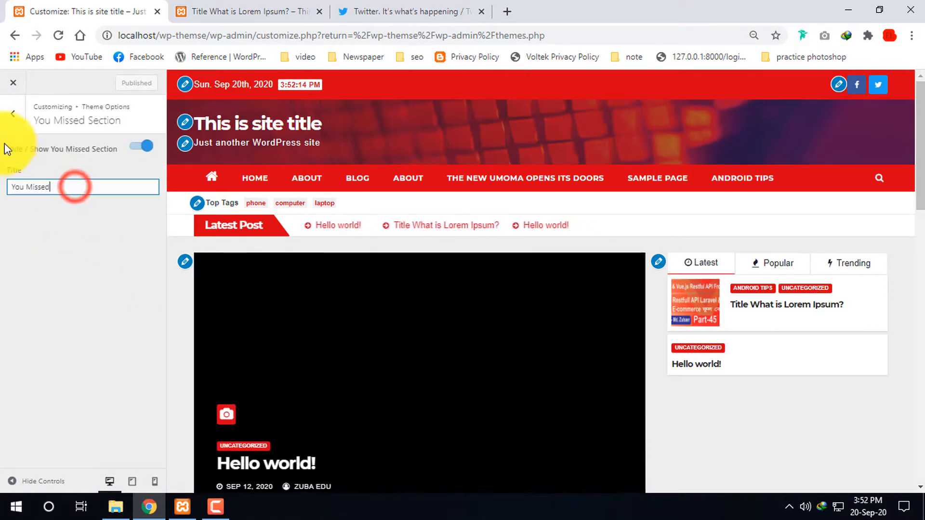
pyautogui.click(13, 114)
# Step: Open the theme's Footer Options and bring the site footer into the preview
pyautogui.click(76, 268)
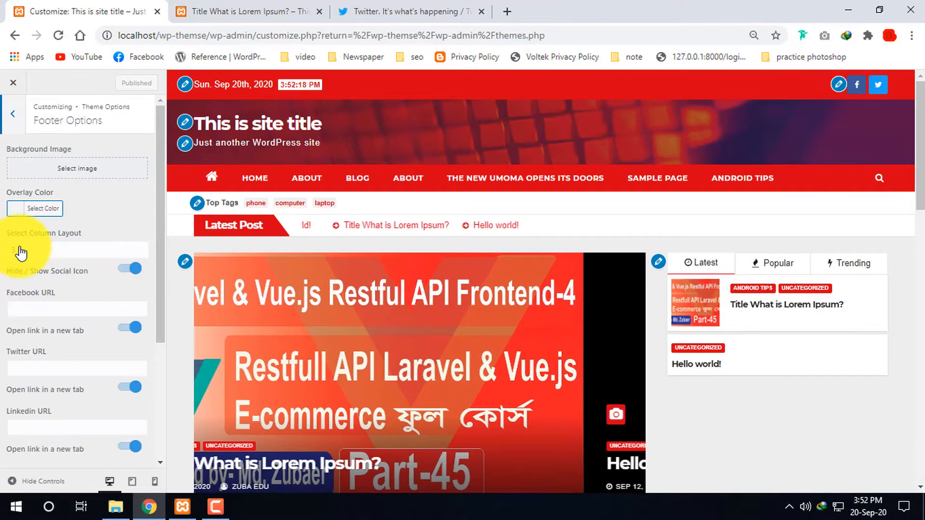
pyautogui.scroll(-2, 645, 347)
pyautogui.scroll(-15, 626, 385)
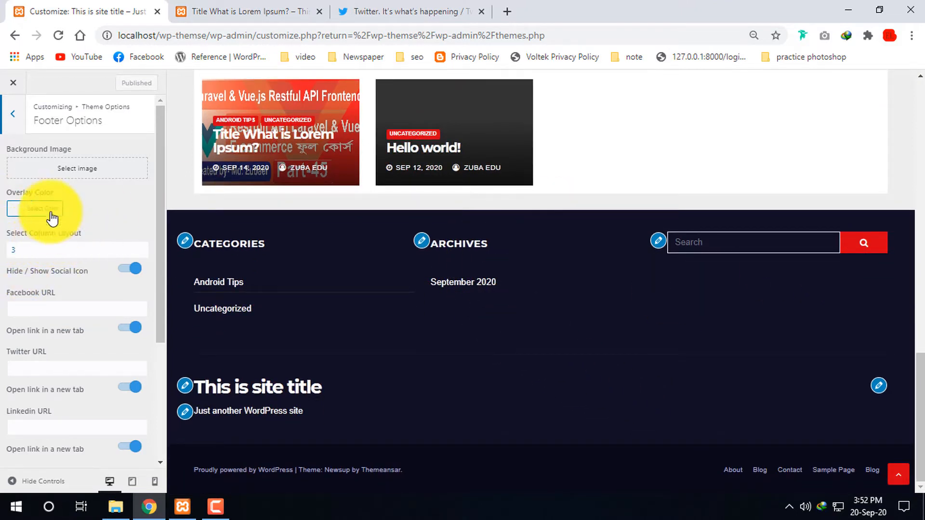
# Step: Try picking 2020-landscape-1.png from the media library as the footer background image, and close the selection without applying it
pyautogui.click(83, 179)
pyautogui.click(130, 207)
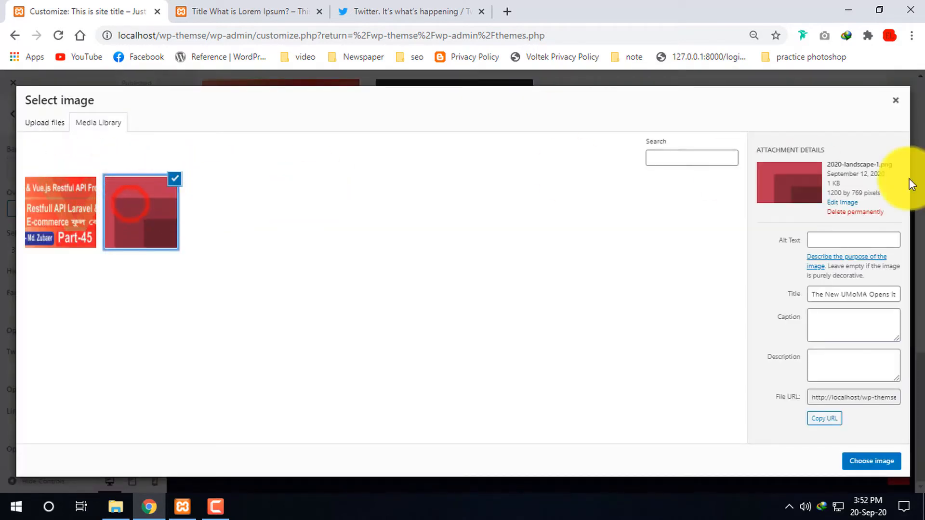
pyautogui.click(895, 100)
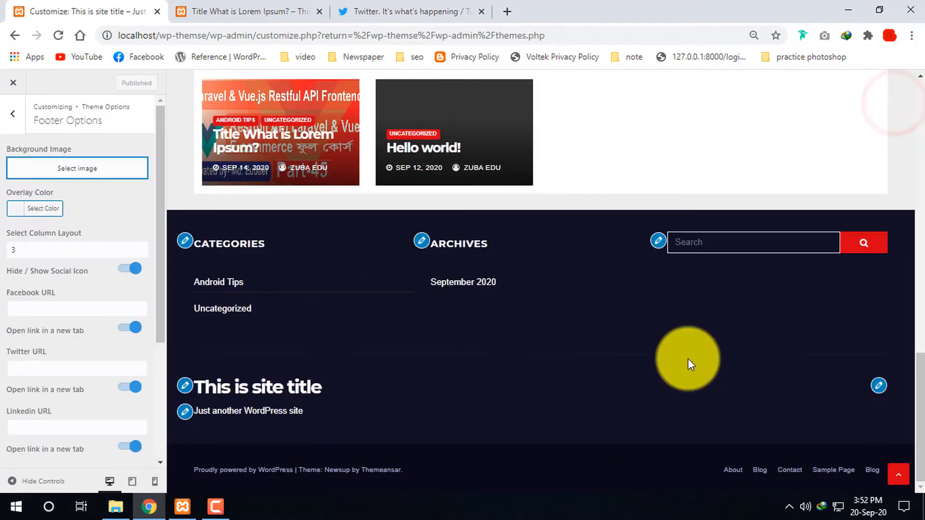
# Step: Try the orange overlay color #dd9933 on the footer, clear it, and look at the background image selection again
pyautogui.click(20, 210)
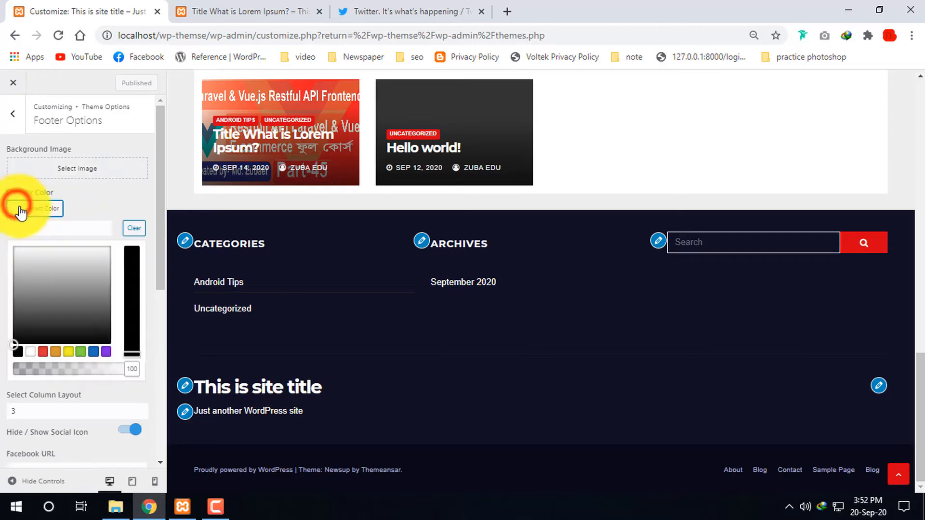
pyautogui.click(54, 357)
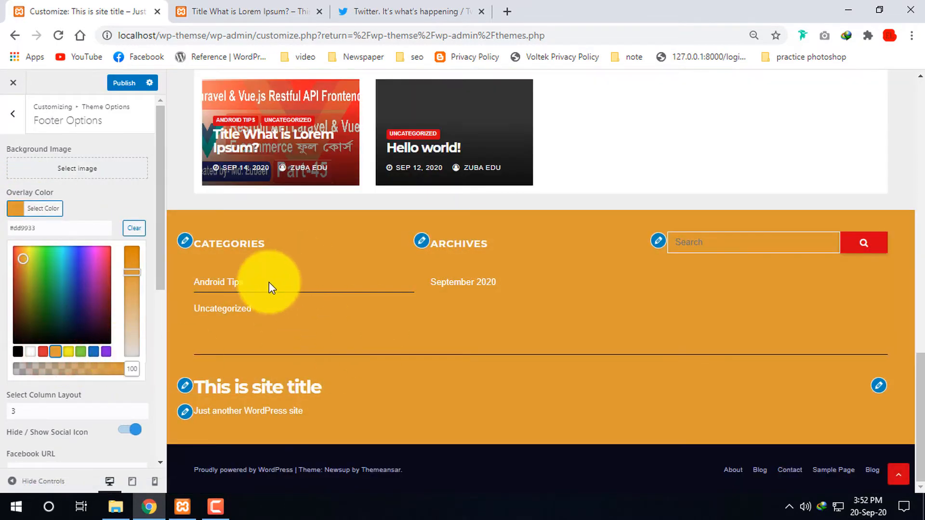
pyautogui.click(140, 231)
pyautogui.click(129, 172)
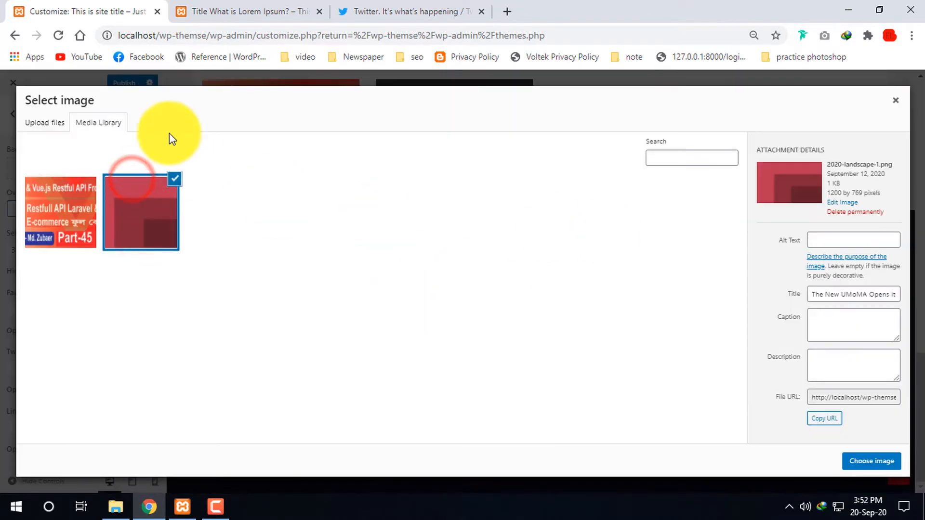
pyautogui.click(895, 104)
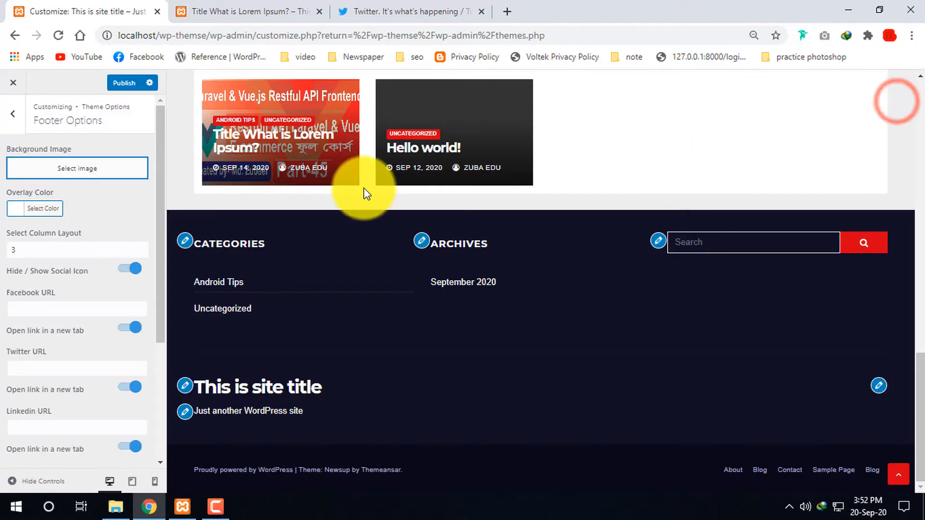
# Step: Set the footer's column layout to 4
pyautogui.click(72, 259)
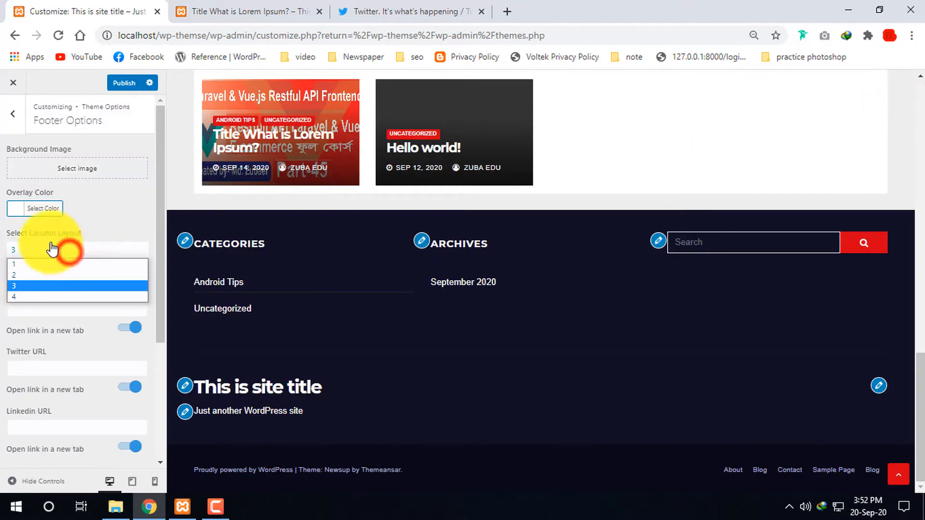
pyautogui.click(29, 299)
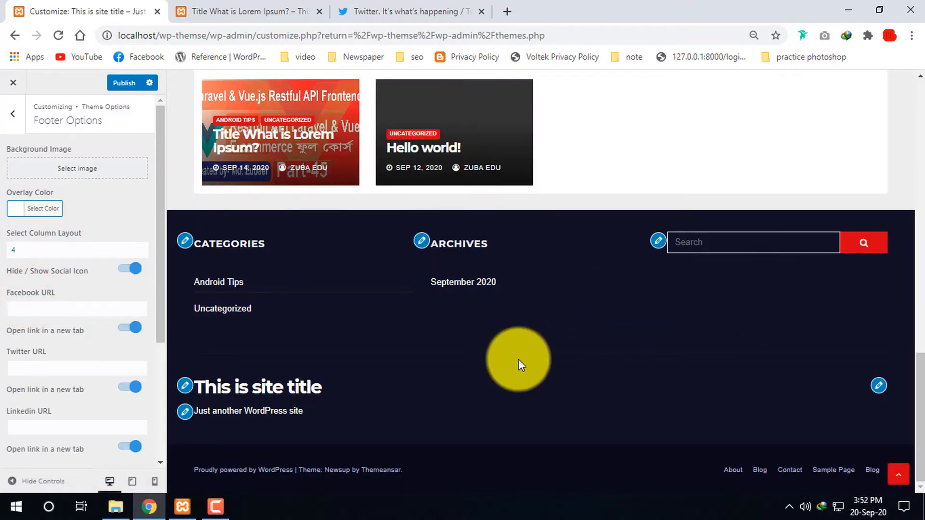
# Step: Try a footer column layout of 1, and set the column layout to 3
pyautogui.click(66, 260)
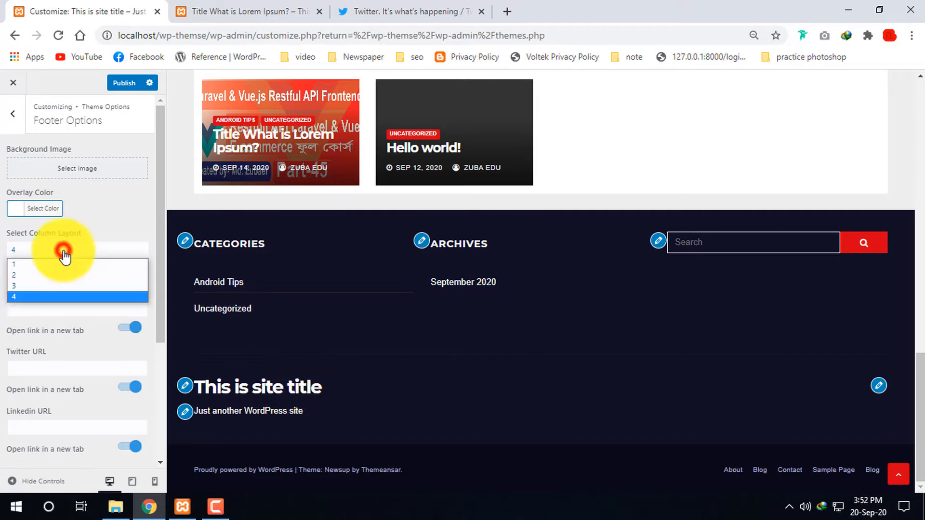
pyautogui.click(29, 264)
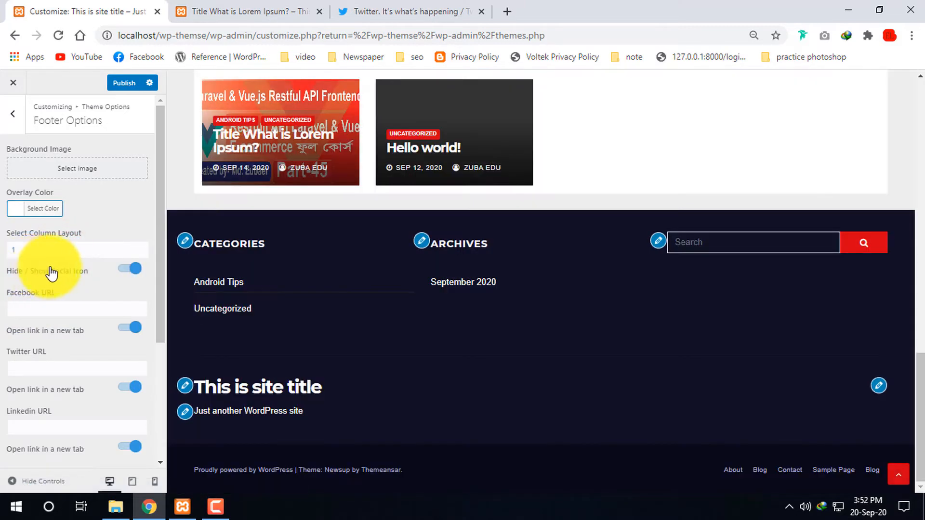
pyautogui.click(82, 249)
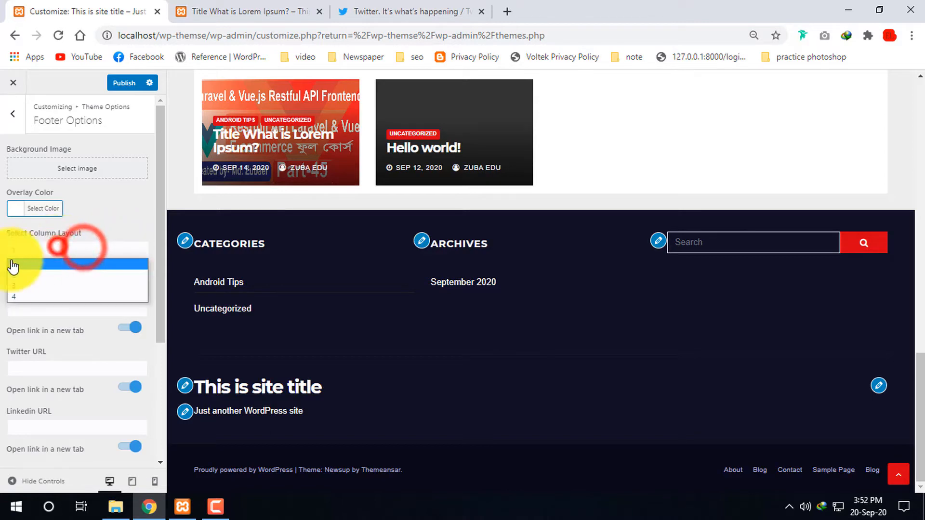
pyautogui.click(19, 285)
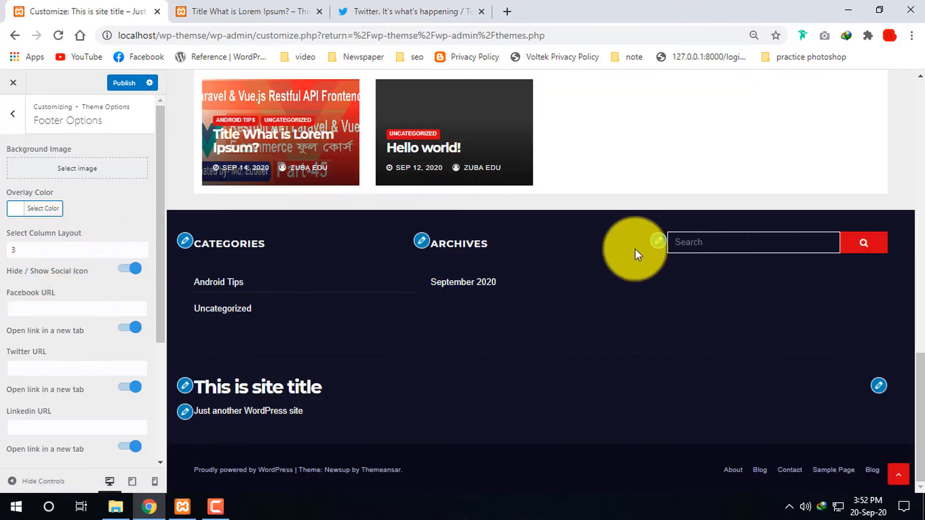
# Step: Look through the footer's social link URL fields from Facebook to Pinterest, and return to the theme options
pyautogui.scroll(-4, 68, 383)
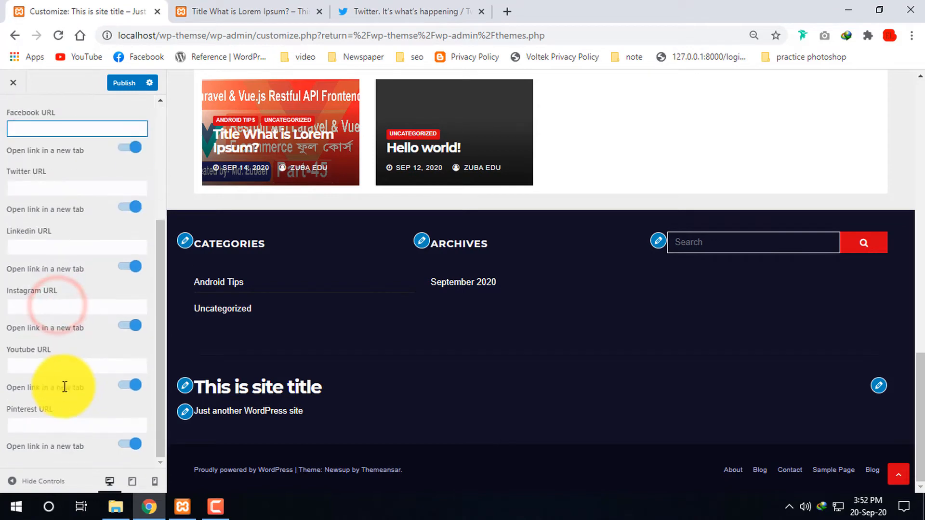
pyautogui.scroll(3, 72, 207)
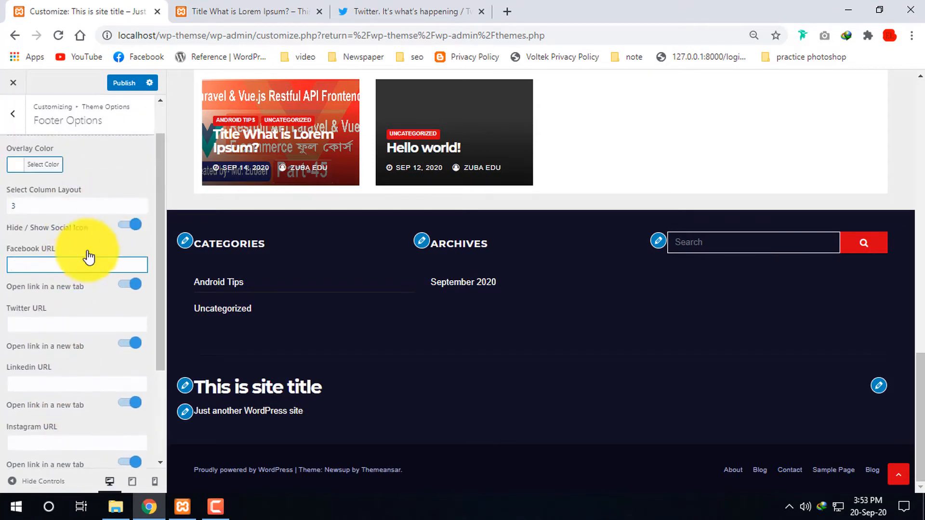
pyautogui.scroll(-3, 102, 263)
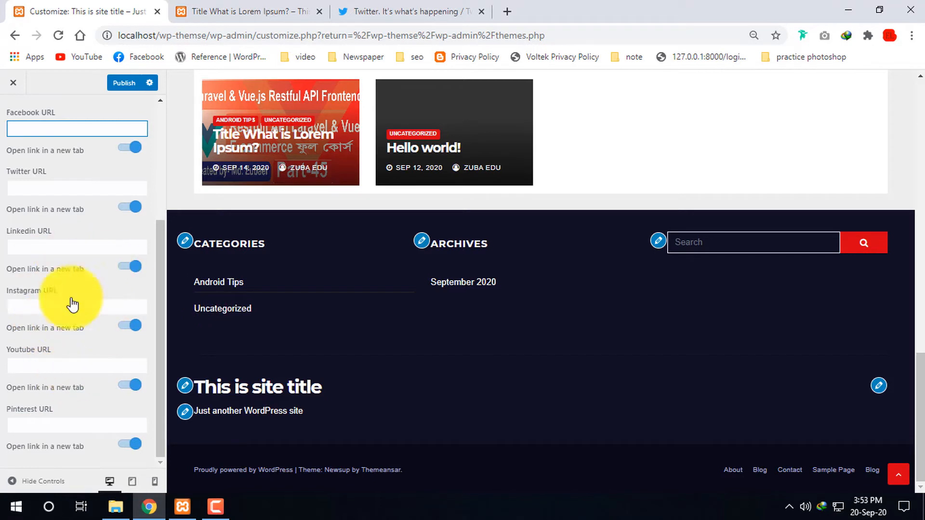
pyautogui.scroll(4, 93, 299)
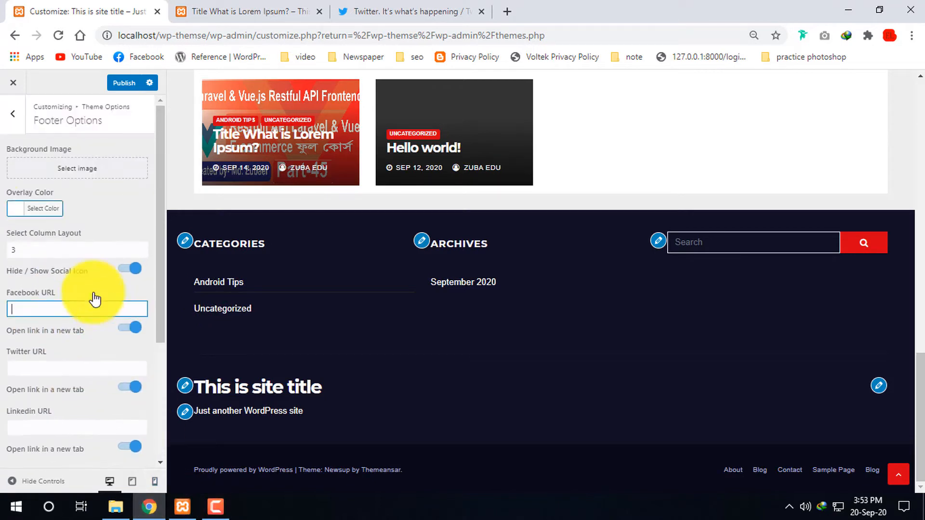
pyautogui.click(14, 120)
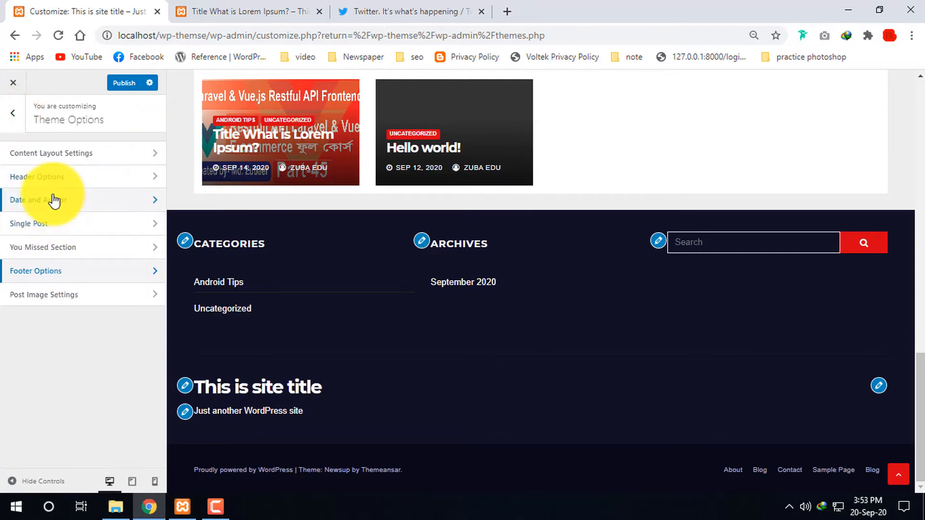
# Step: Try the Auto Height Post Image display type in Post Image Settings, and switch back to Fix Height Post Image
pyautogui.click(90, 301)
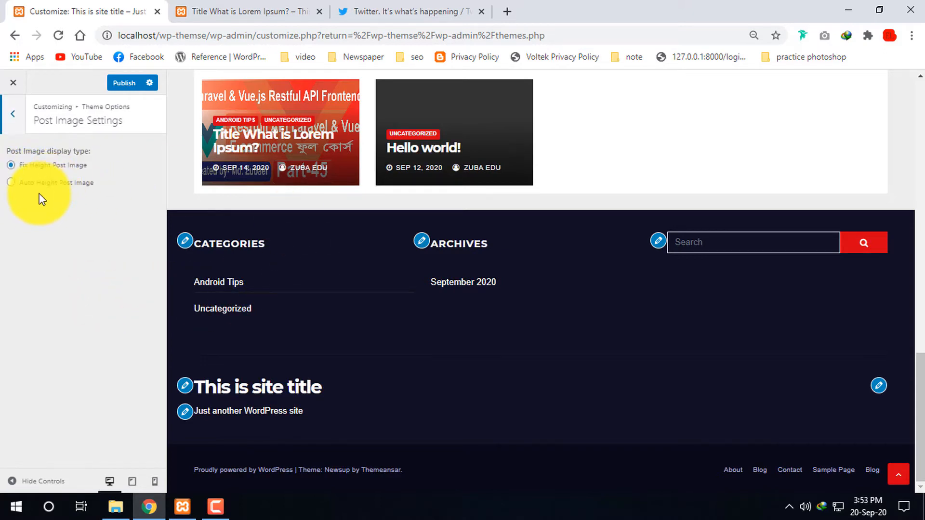
pyautogui.click(59, 184)
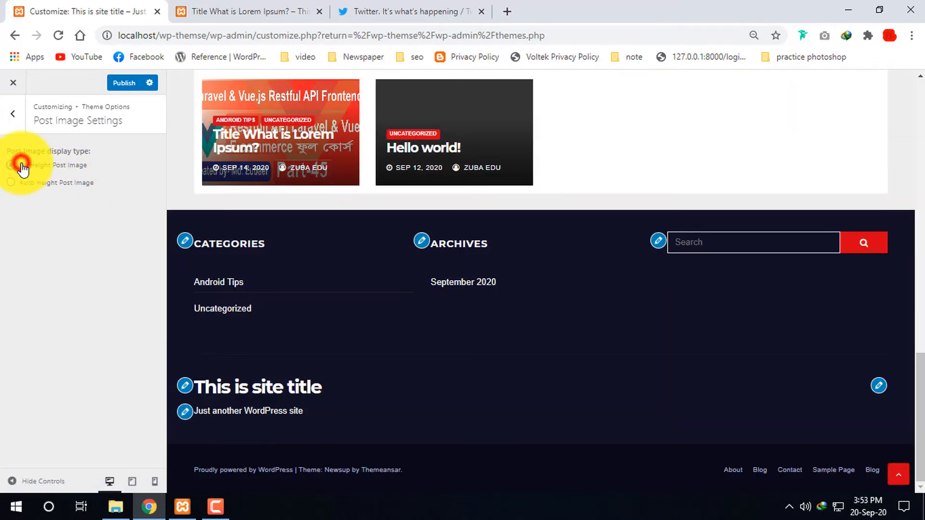
pyautogui.click(21, 167)
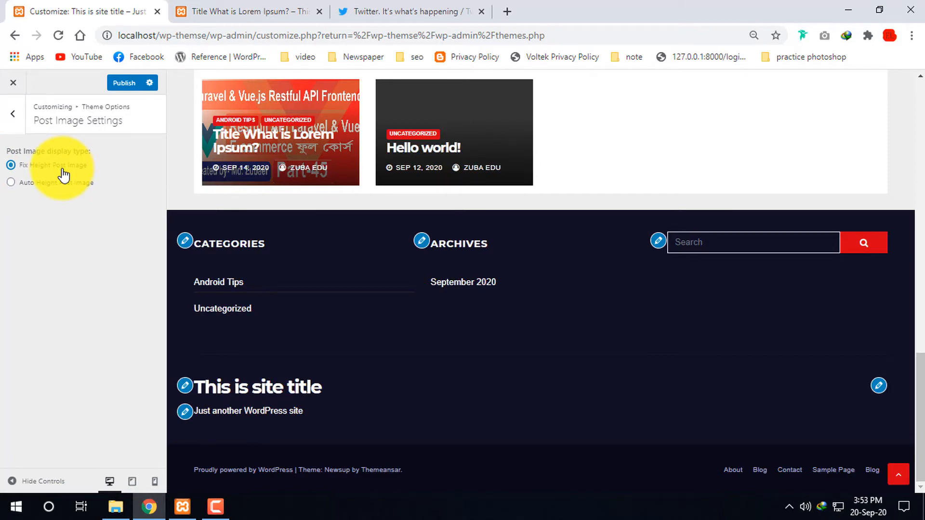
pyautogui.click(7, 118)
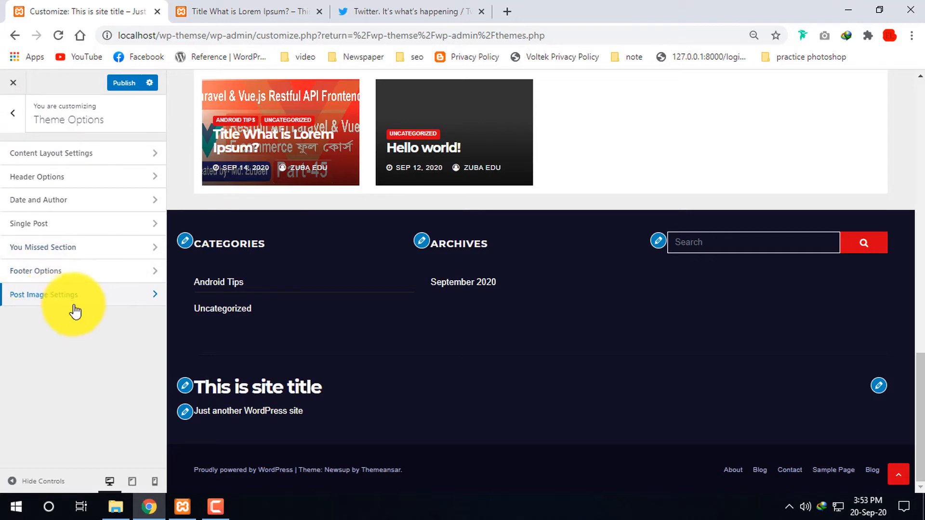
# Step: Change the site title to "News bag title" in Site Identity and publish the changes
pyautogui.click(13, 114)
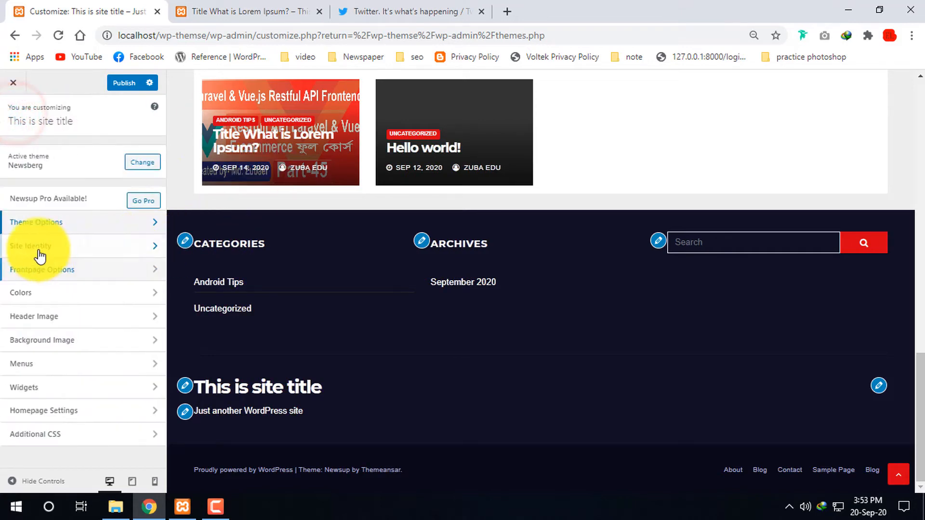
pyautogui.click(72, 247)
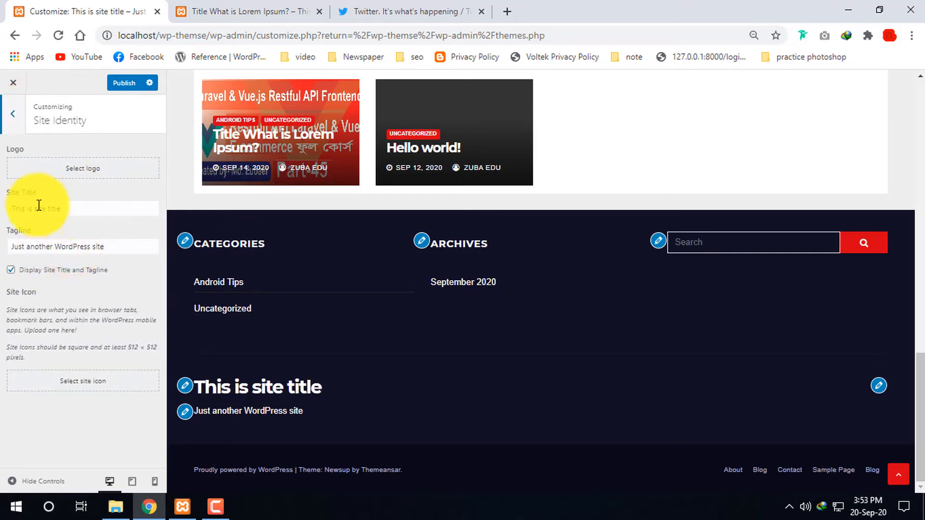
pyautogui.moveTo(96, 212); pyautogui.dragTo(16, 210)
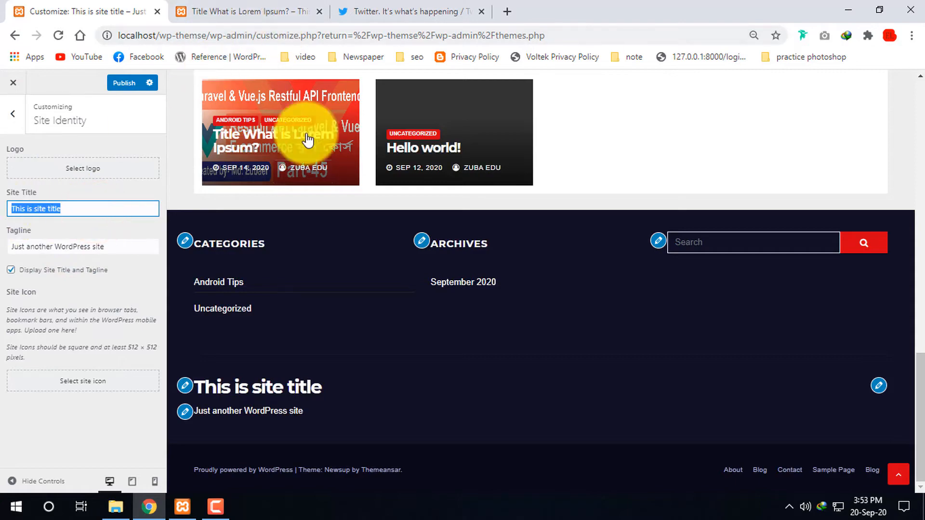
pyautogui.scroll(20, 236, 177)
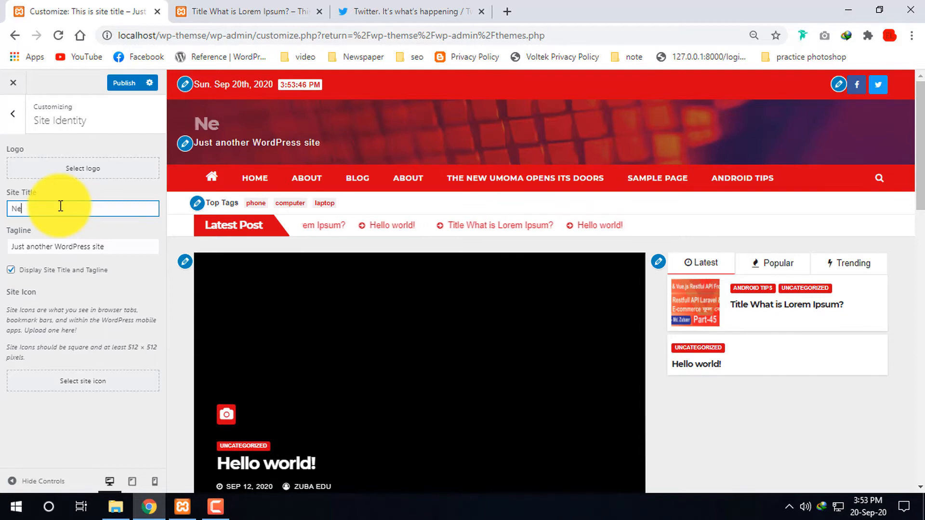
pyautogui.write('s barg')
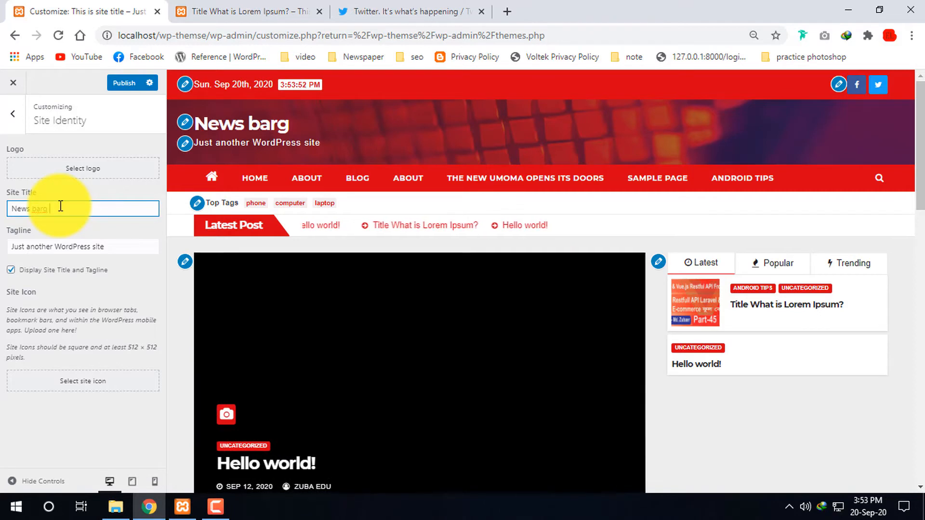
pyautogui.press('BackSpace')
pyautogui.press('BackSpace')
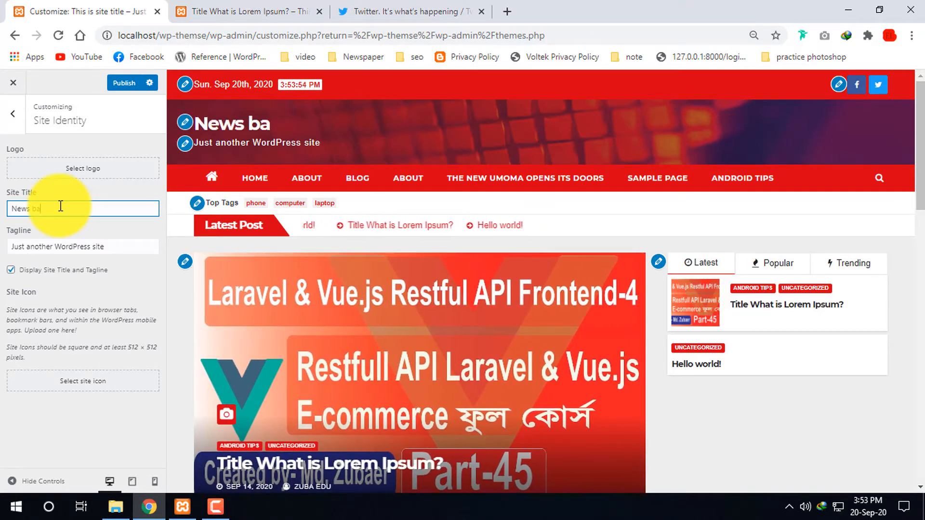
pyautogui.write('ge')
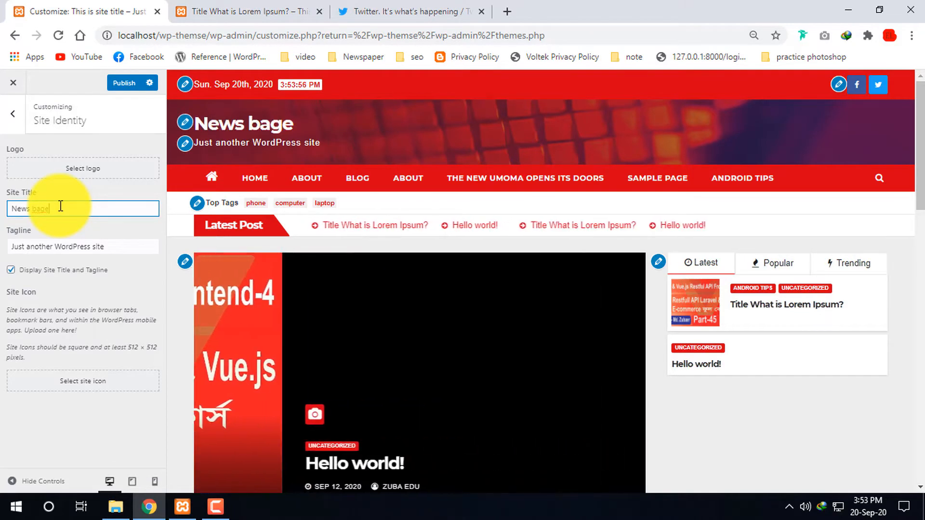
pyautogui.press('BackSpace')
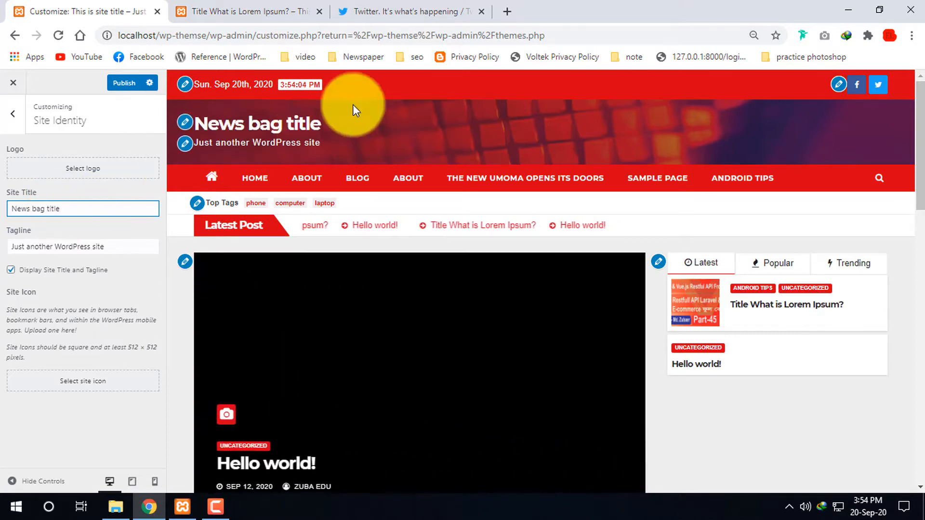
pyautogui.click(143, 260)
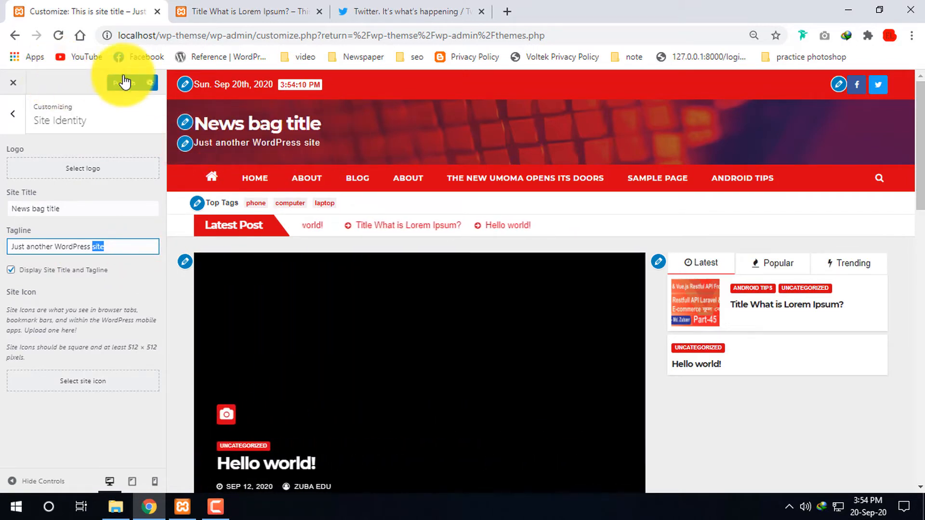
# Step: Check the Banner Advertisement settings in Frontpage Options, including the recommended image size
pyautogui.click(13, 114)
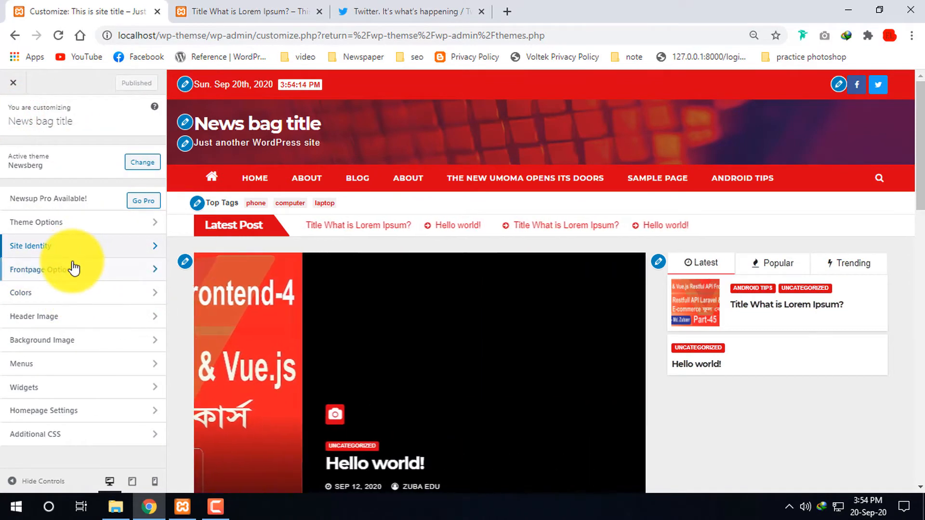
pyautogui.click(43, 273)
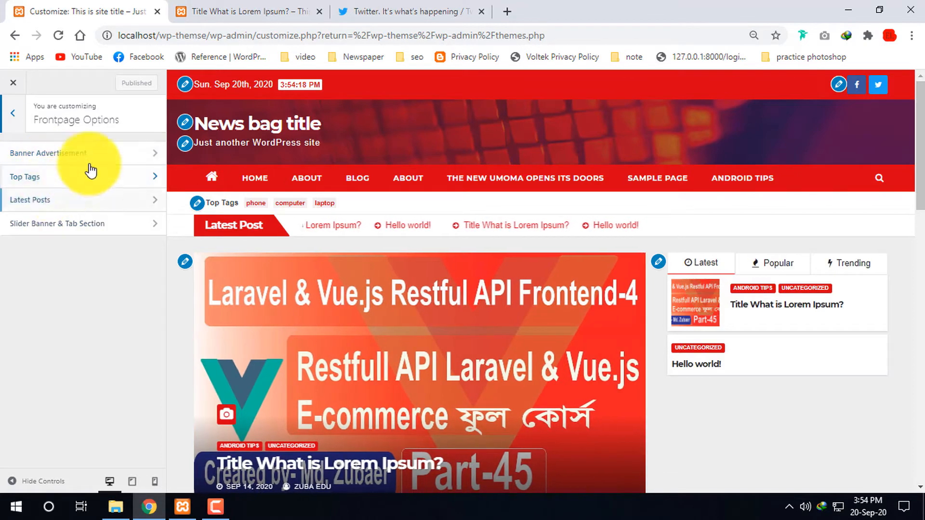
pyautogui.click(98, 152)
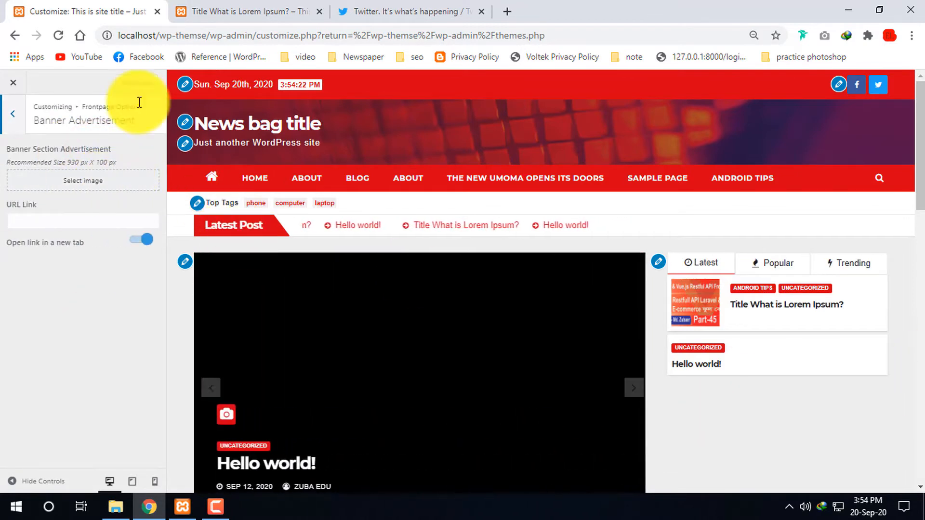
pyautogui.moveTo(66, 162); pyautogui.dragTo(117, 162)
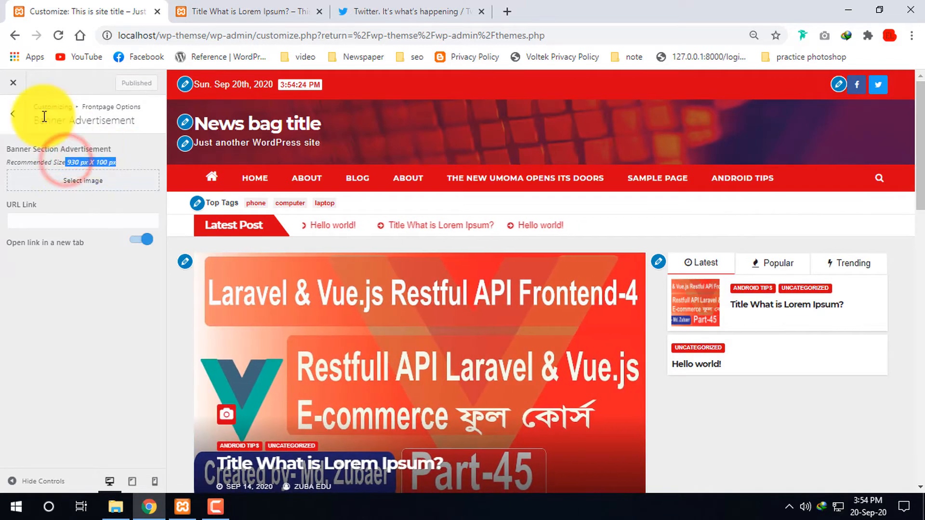
pyautogui.click(12, 121)
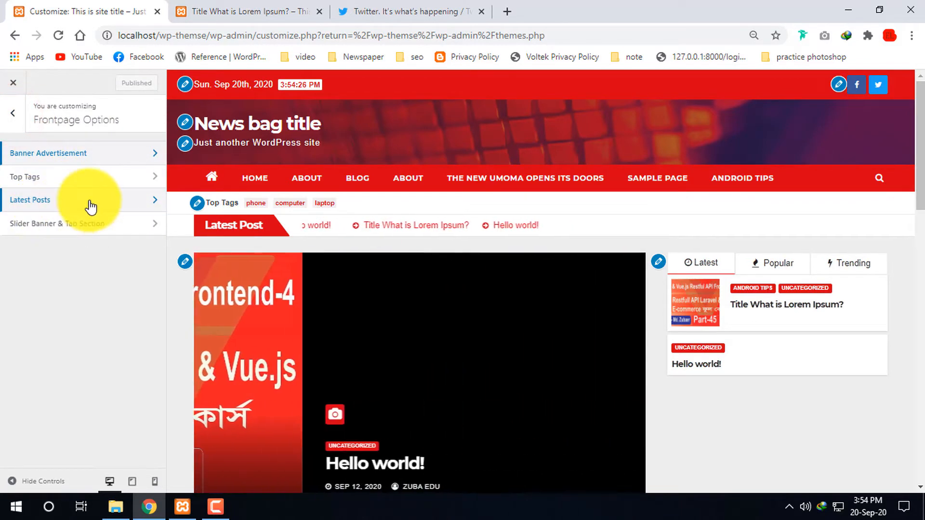
# Step: Review the Latest Posts settings and the Slider Banner & Tab Section settings of the front page
pyautogui.click(89, 199)
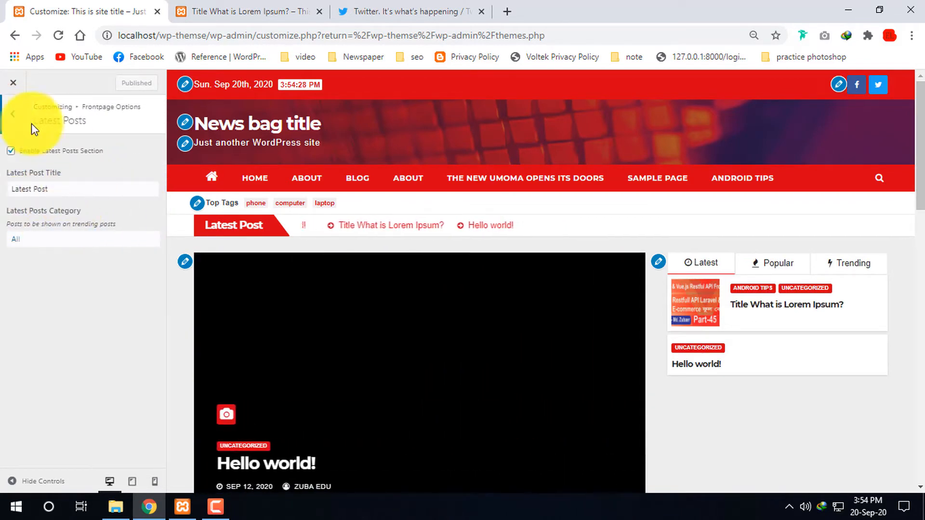
pyautogui.click(9, 118)
pyautogui.click(57, 231)
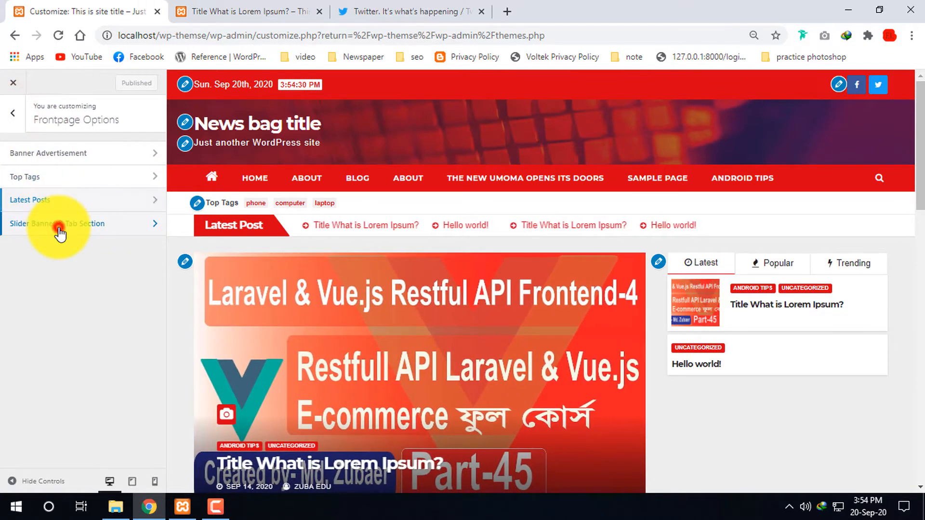
pyautogui.scroll(-1, 99, 265)
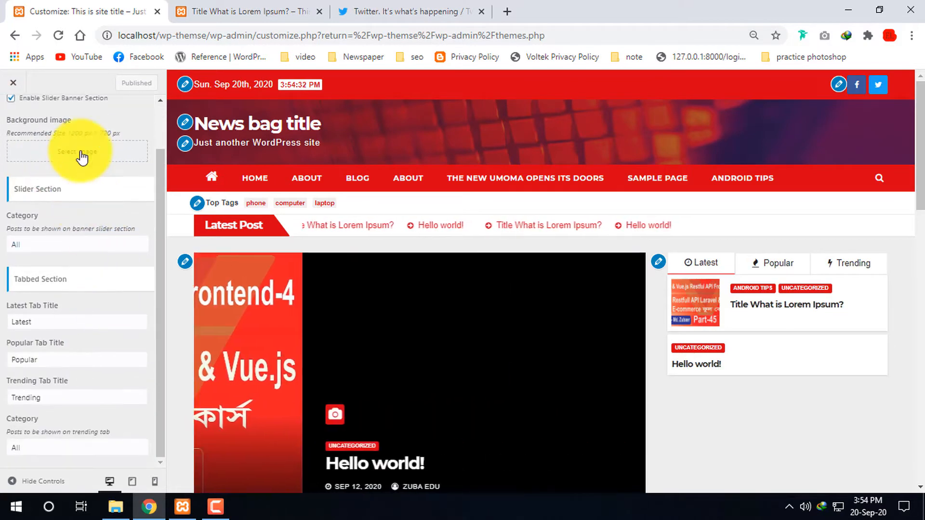
pyautogui.scroll(1, 88, 319)
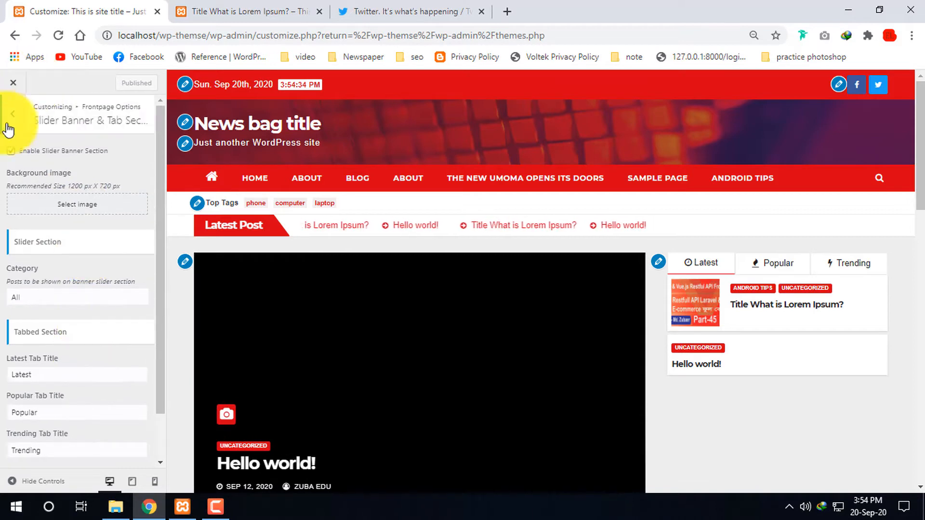
pyautogui.click(18, 118)
# Step: Open the Colors settings and set the header text color to the green #26a84b
pyautogui.click(9, 115)
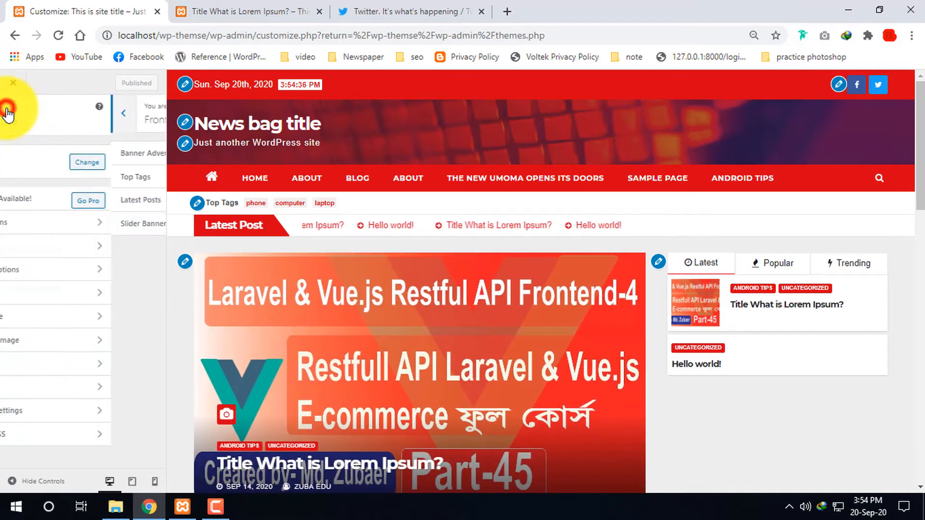
pyautogui.click(68, 294)
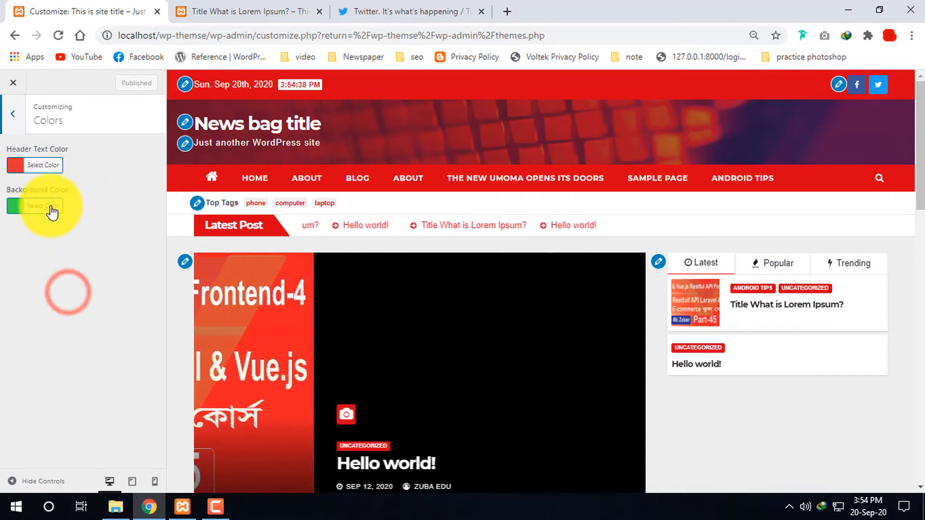
pyautogui.click(19, 166)
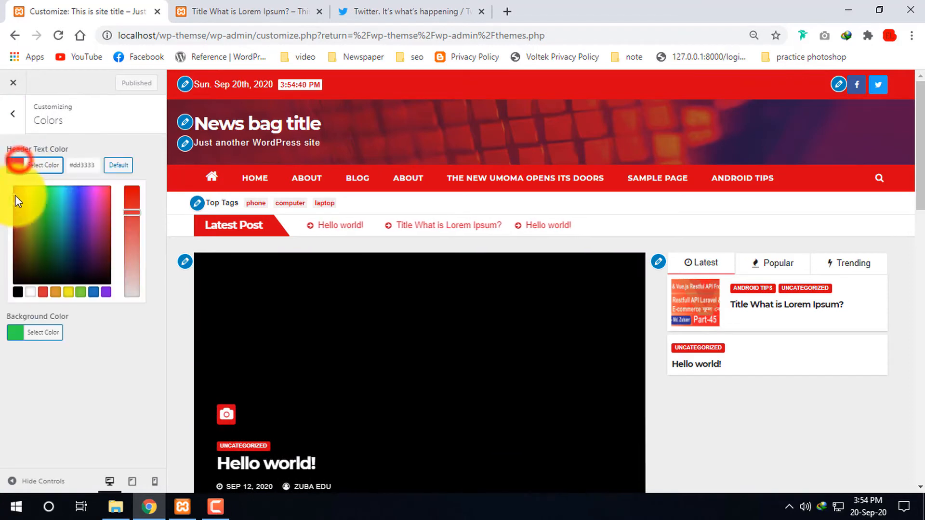
pyautogui.click(51, 221)
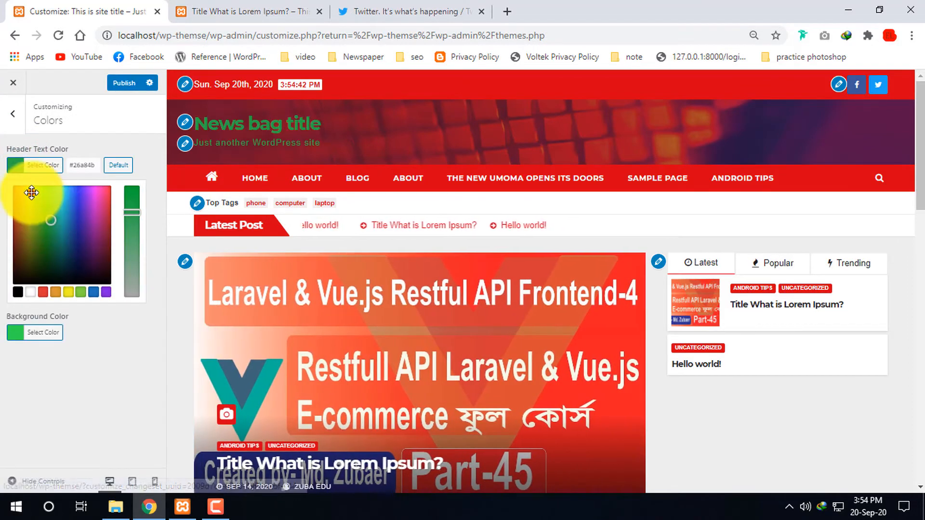
# Step: Try a dark blue header text color in the Colors settings
pyautogui.moveTo(31, 192); pyautogui.dragTo(105, 247)
pyautogui.click(128, 168)
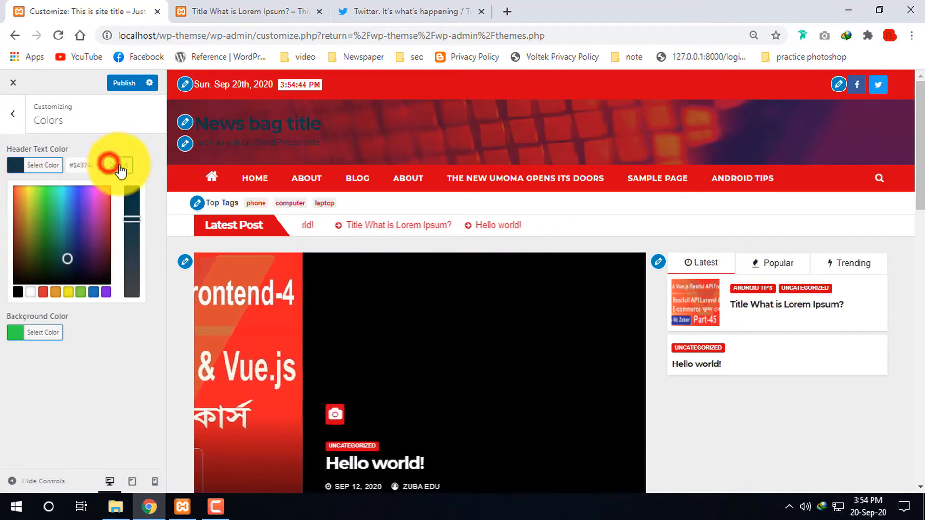
pyautogui.click(14, 115)
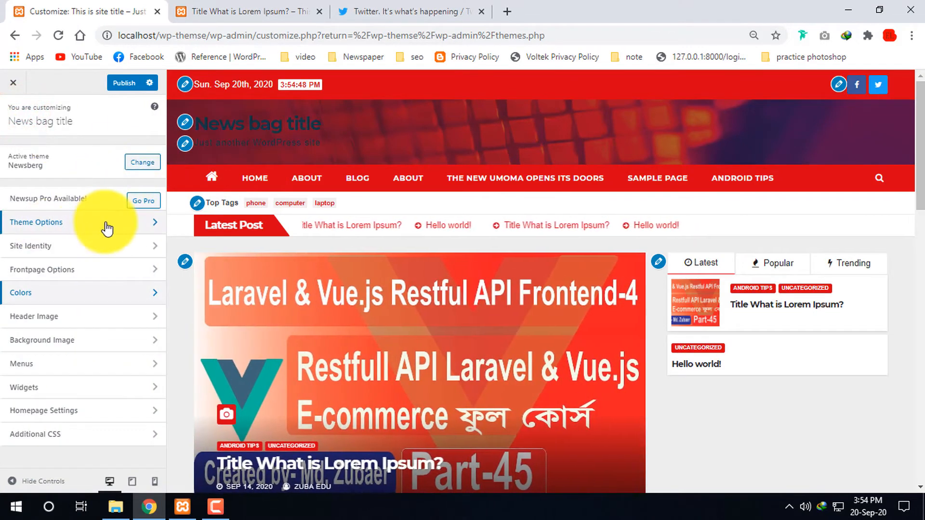
# Step: Hide the current header image, and reload the customizer to discard the unsaved changes
pyautogui.click(82, 316)
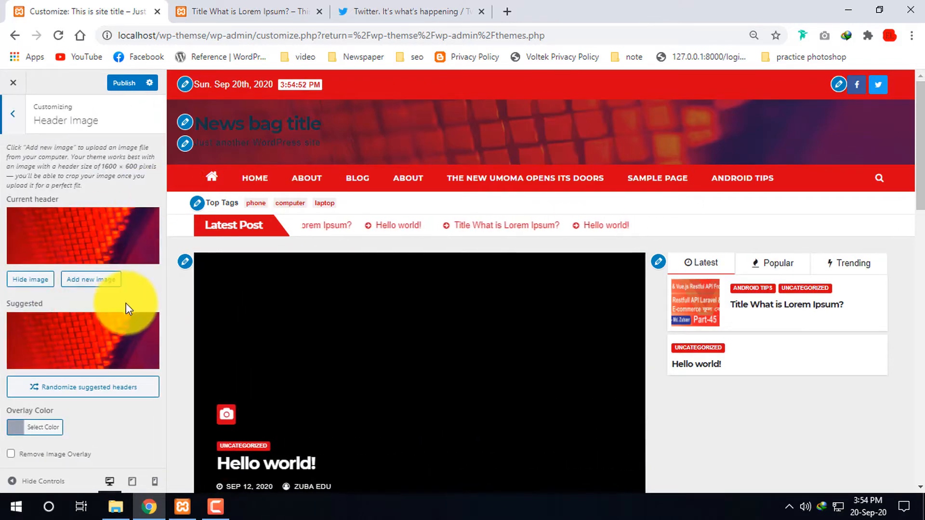
pyautogui.click(36, 284)
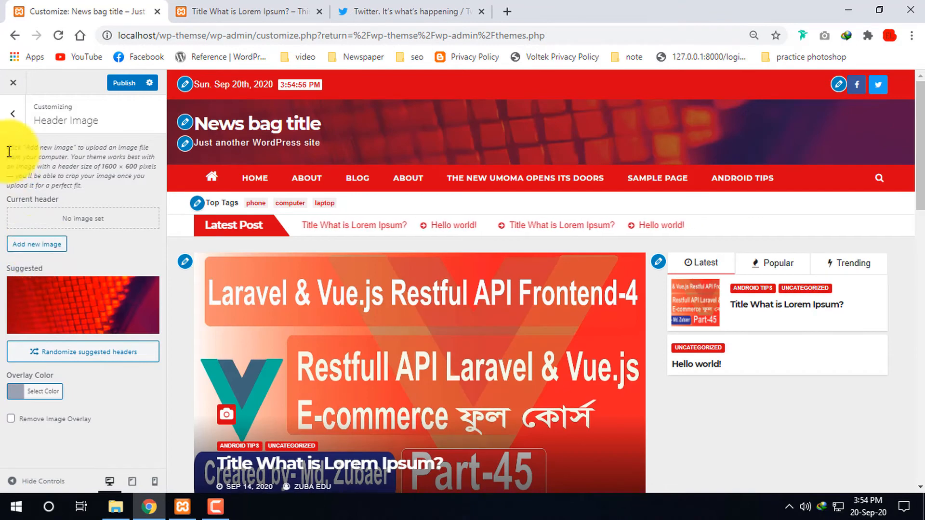
pyautogui.click(17, 114)
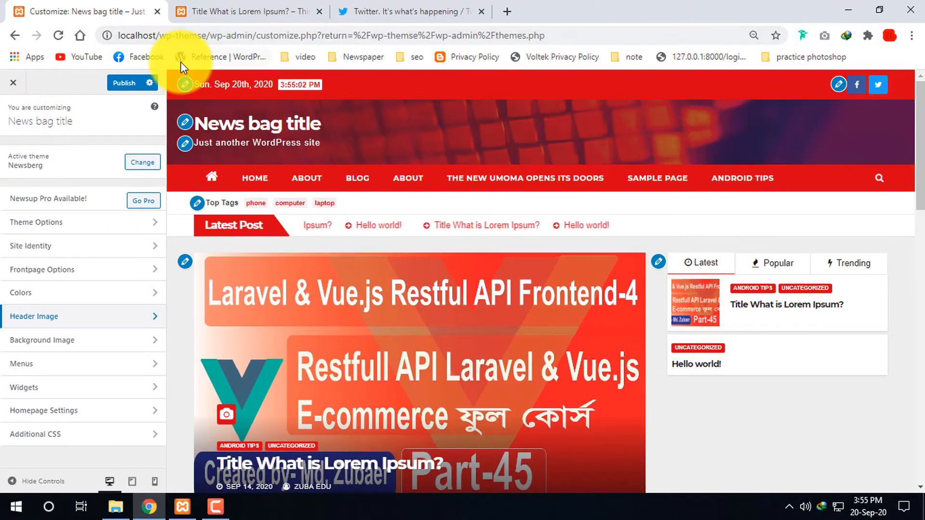
pyautogui.click(57, 35)
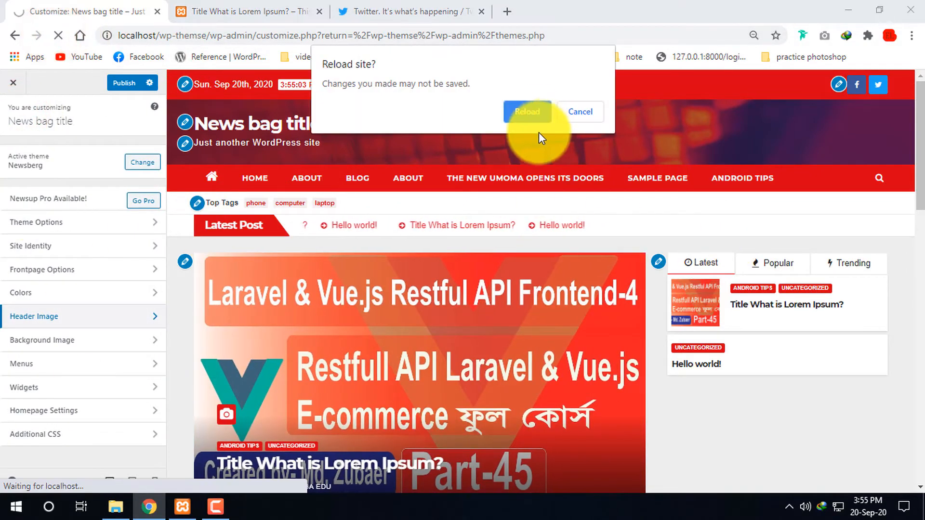
pyautogui.click(533, 107)
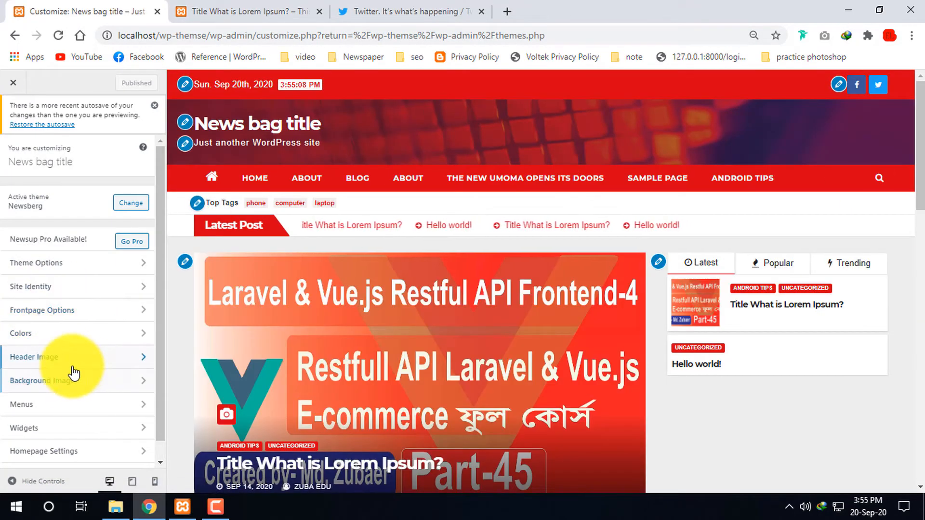
# Step: Check the Background Image settings and the list of menus available for the site
pyautogui.click(104, 380)
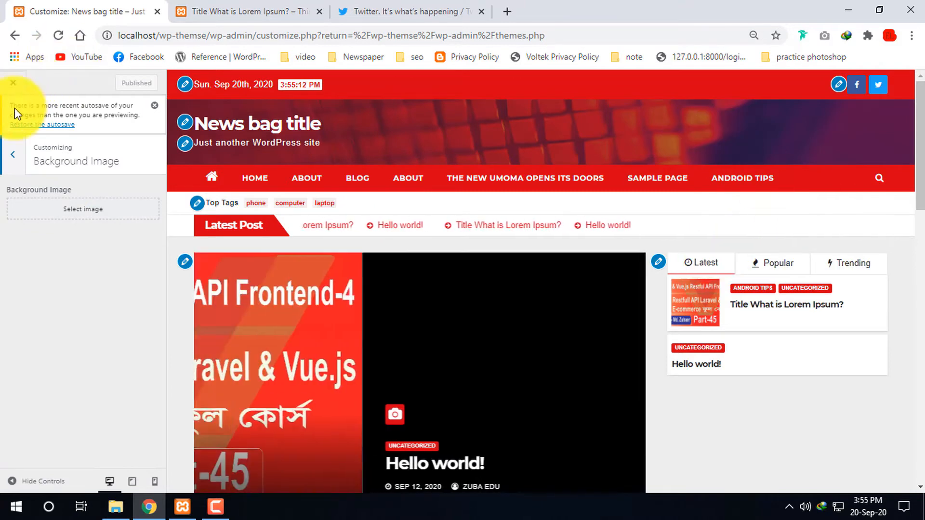
pyautogui.click(12, 157)
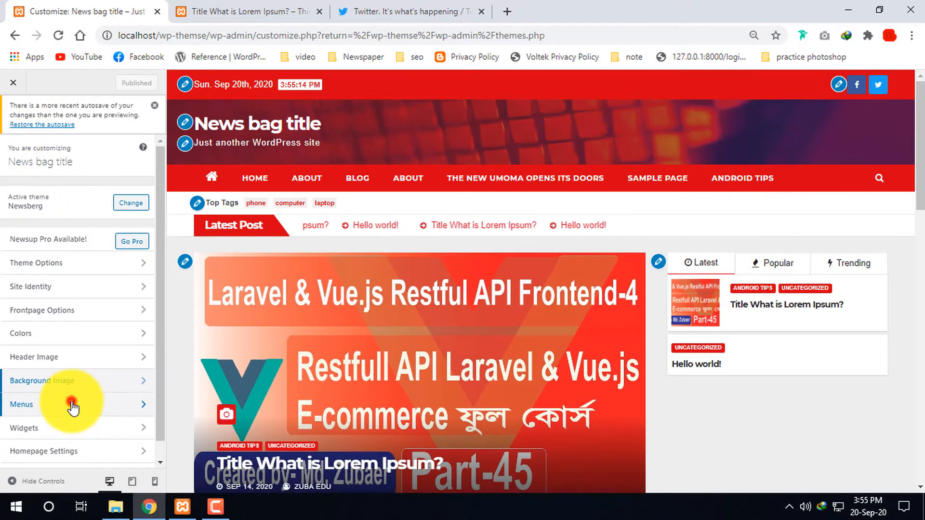
pyautogui.click(72, 407)
pyautogui.scroll(-2, 499, 183)
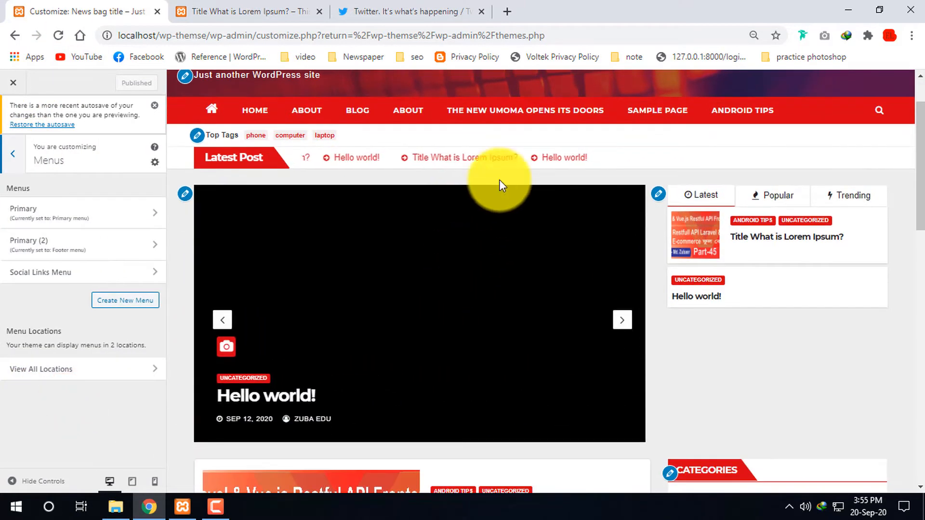
pyautogui.scroll(2, 704, 248)
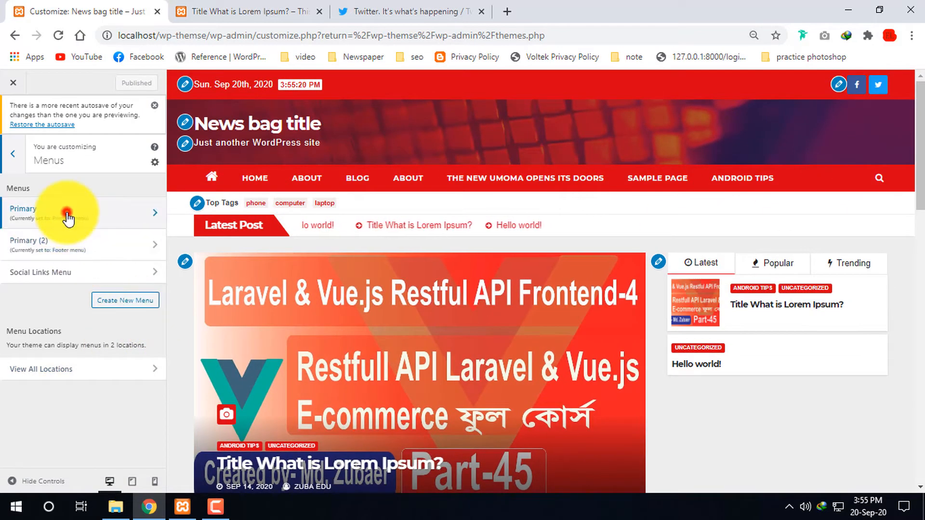
# Step: Add the Android Tips category as an item to the Primary menu
pyautogui.click(68, 217)
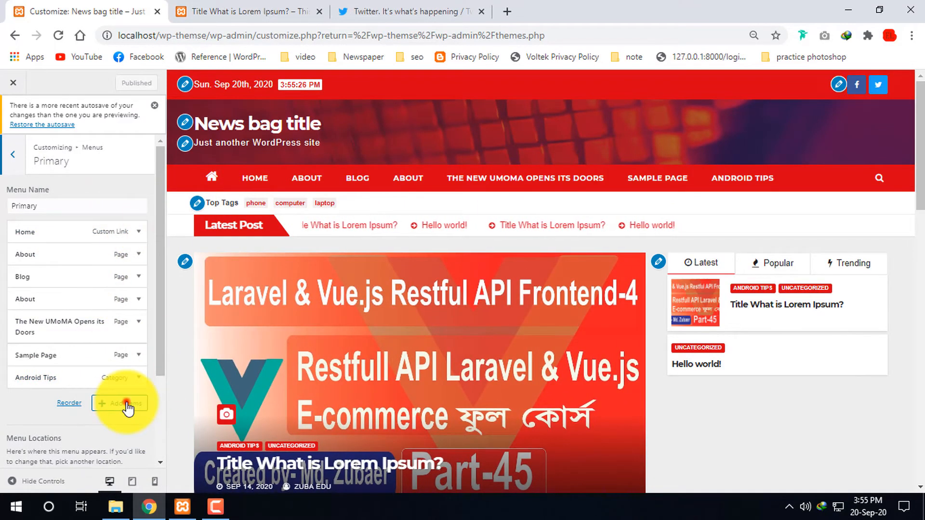
pyautogui.click(122, 404)
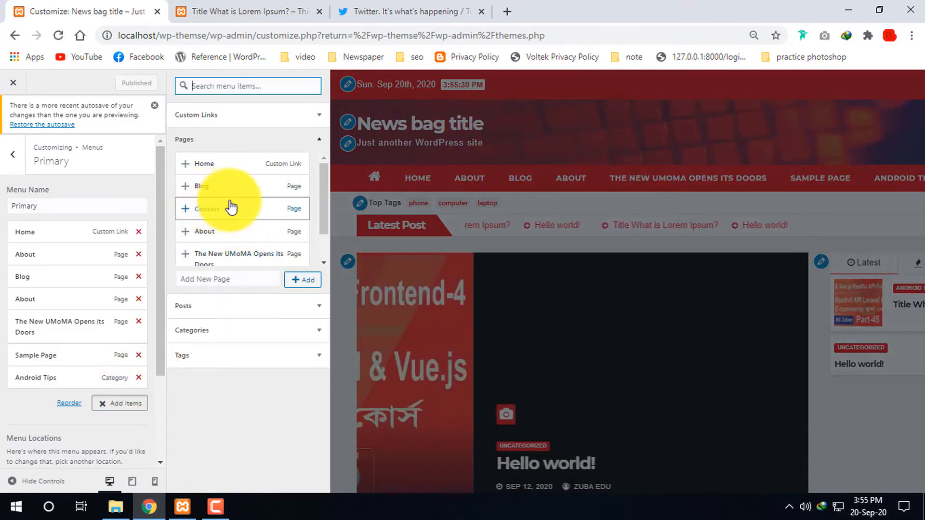
pyautogui.click(304, 305)
pyautogui.click(291, 268)
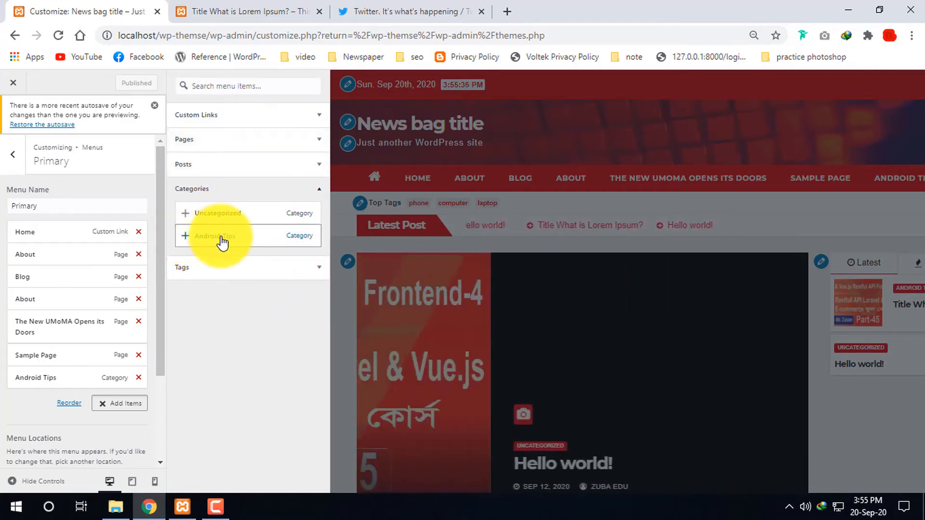
pyautogui.click(185, 236)
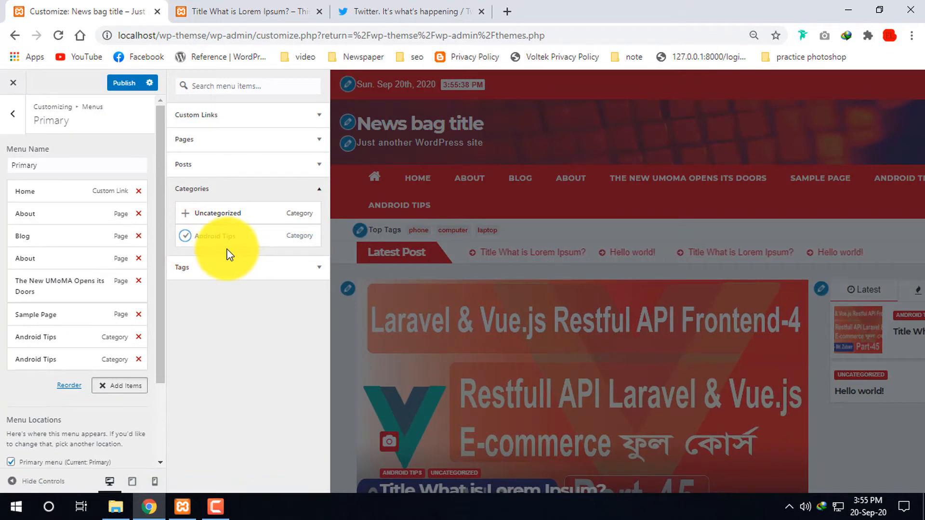
# Step: Remove the duplicate Android Tips item, Sample Page and the second About page from the Primary menu
pyautogui.click(137, 336)
pyautogui.click(142, 315)
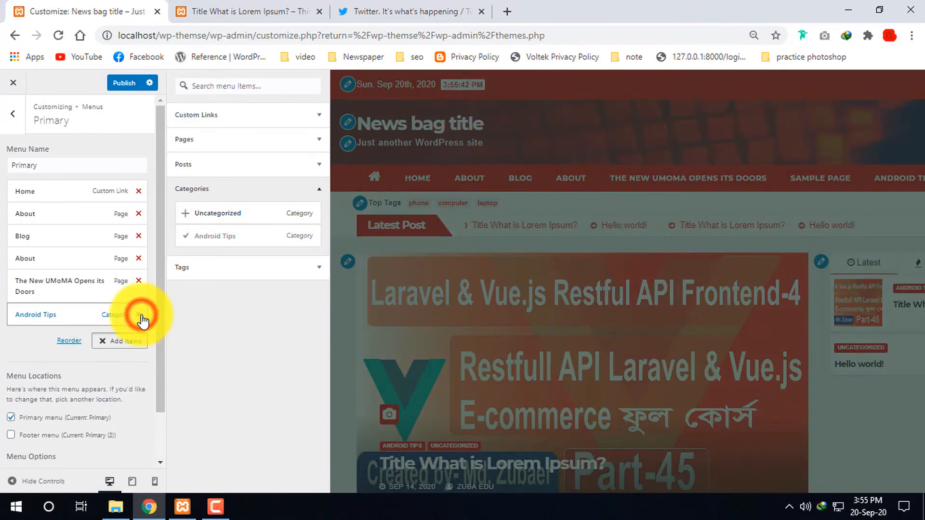
pyautogui.click(138, 259)
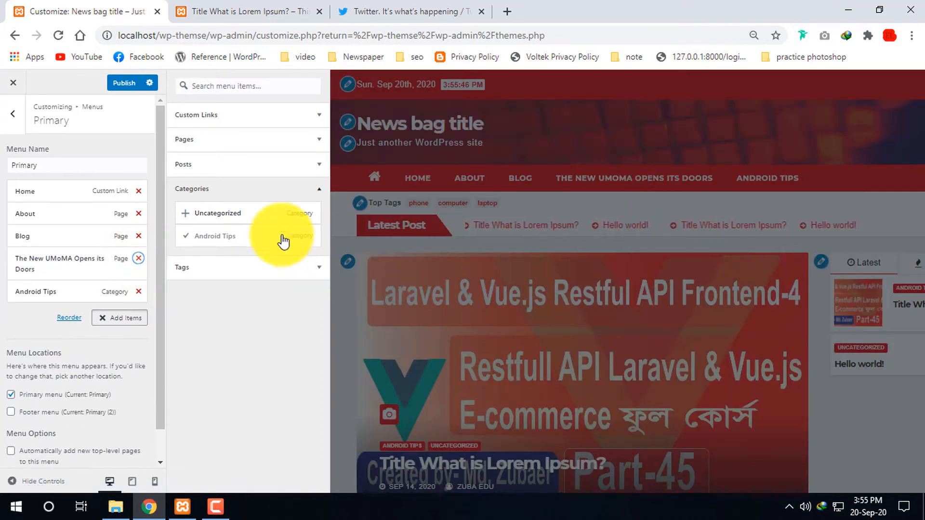
# Step: Add the Contact page to the Primary menu, place it directly after Blog, and publish the changes
pyautogui.click(233, 138)
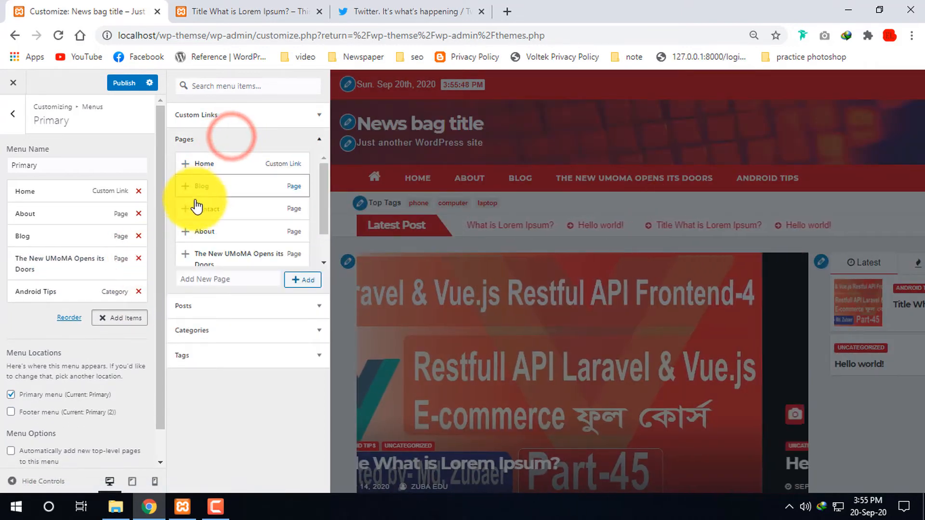
pyautogui.click(184, 210)
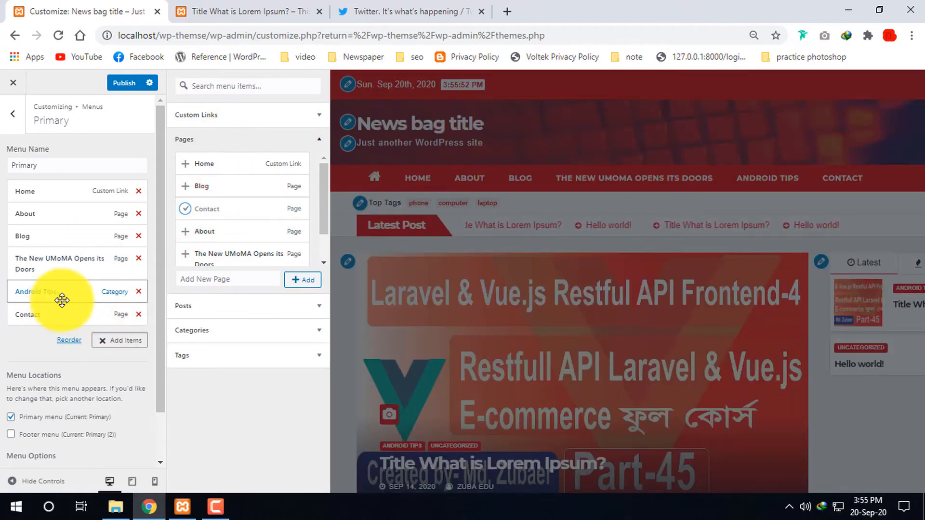
pyautogui.moveTo(45, 321); pyautogui.dragTo(46, 236)
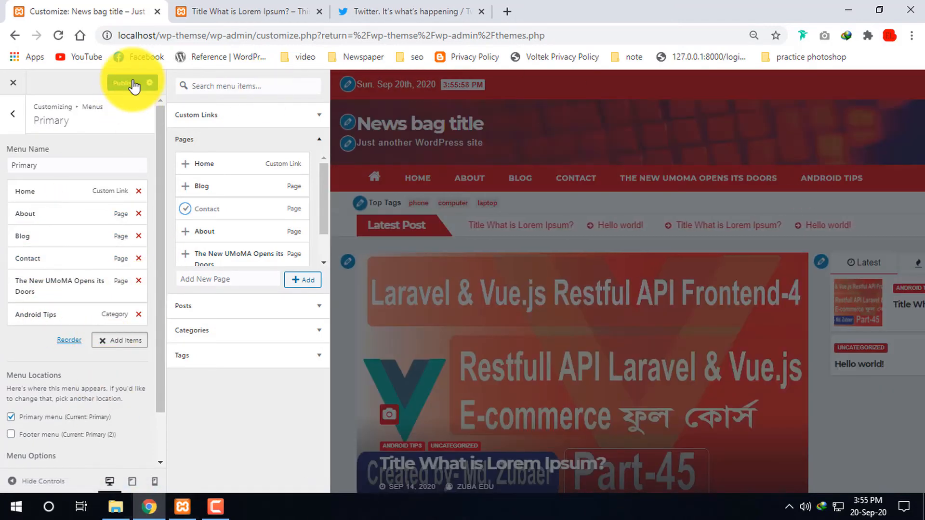
pyautogui.click(133, 85)
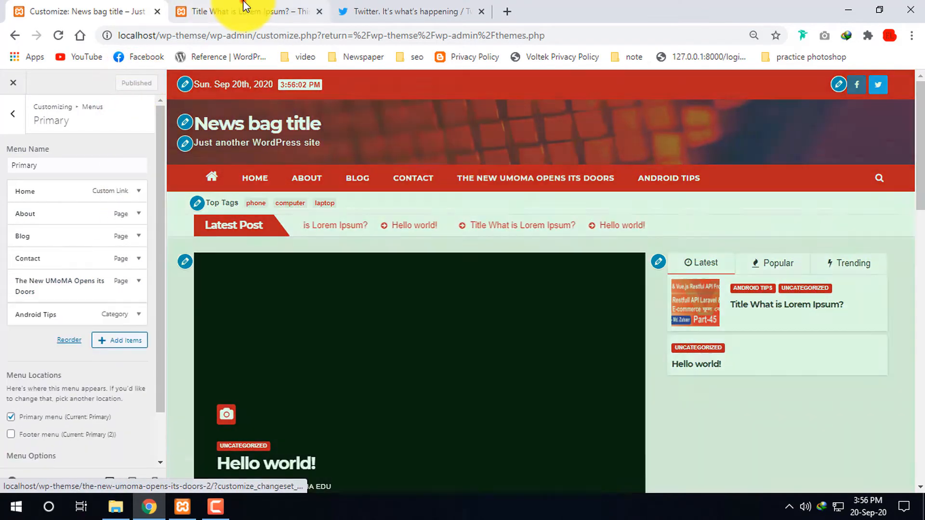
# Step: Refresh the open Lorem Ipsum post to check the published navigation menu, and return to the customizer
pyautogui.click(237, 10)
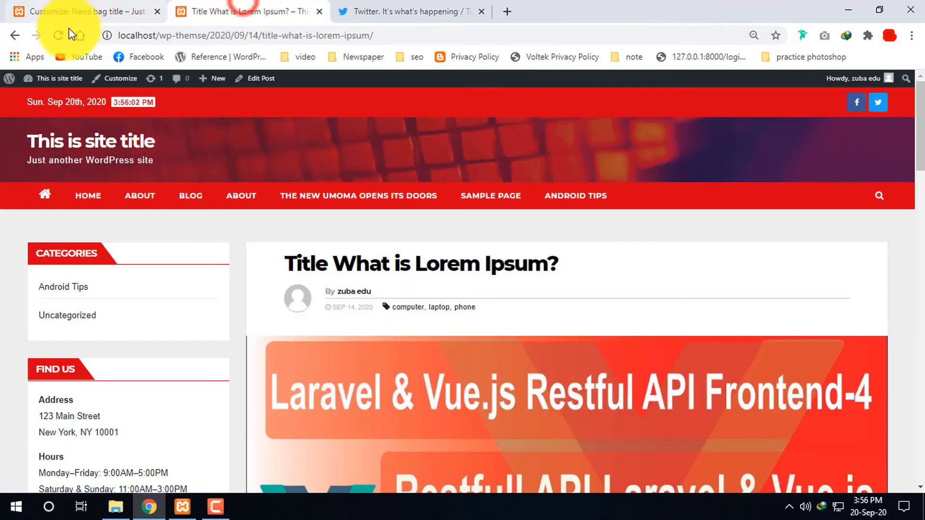
pyautogui.click(58, 35)
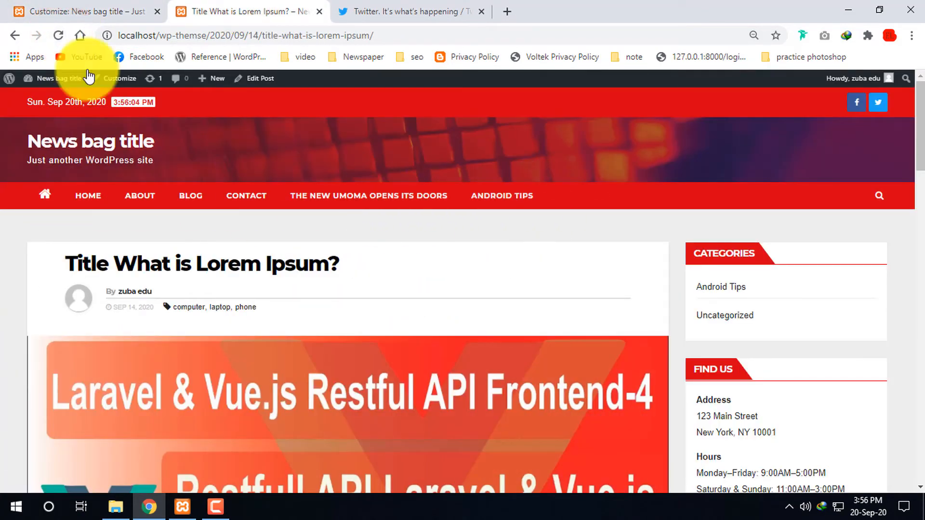
pyautogui.click(62, 11)
# Step: Review the items and menu location settings of the Primary and Primary (2) menus
pyautogui.scroll(-1, 120, 332)
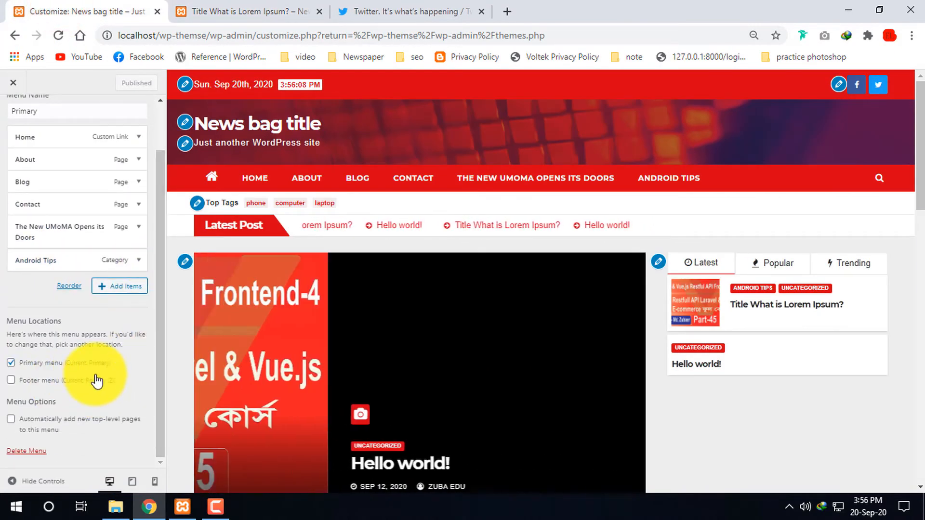
pyautogui.scroll(1, 115, 223)
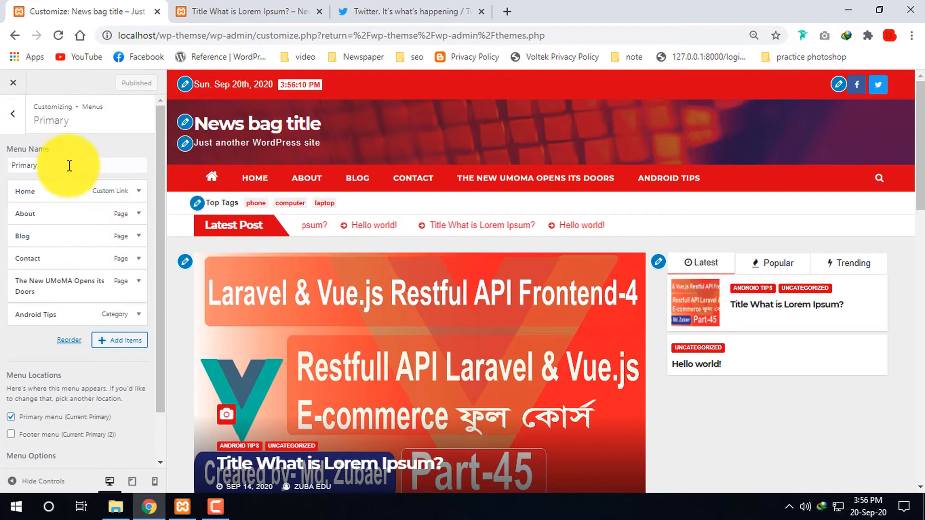
pyautogui.click(14, 113)
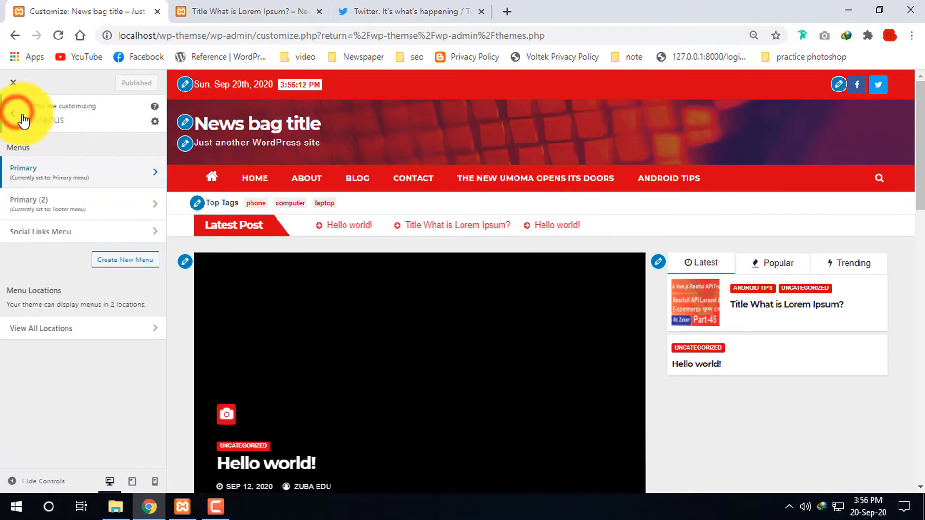
pyautogui.click(100, 206)
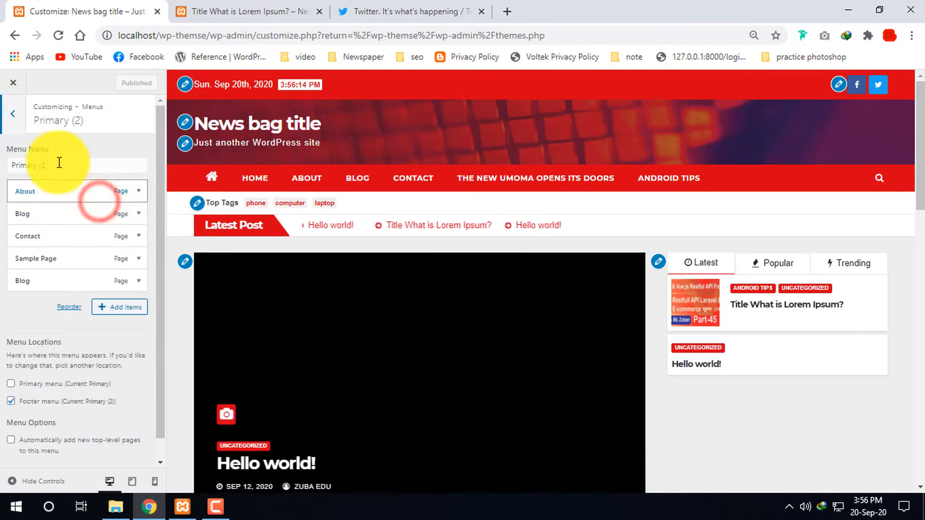
pyautogui.click(13, 113)
pyautogui.click(95, 170)
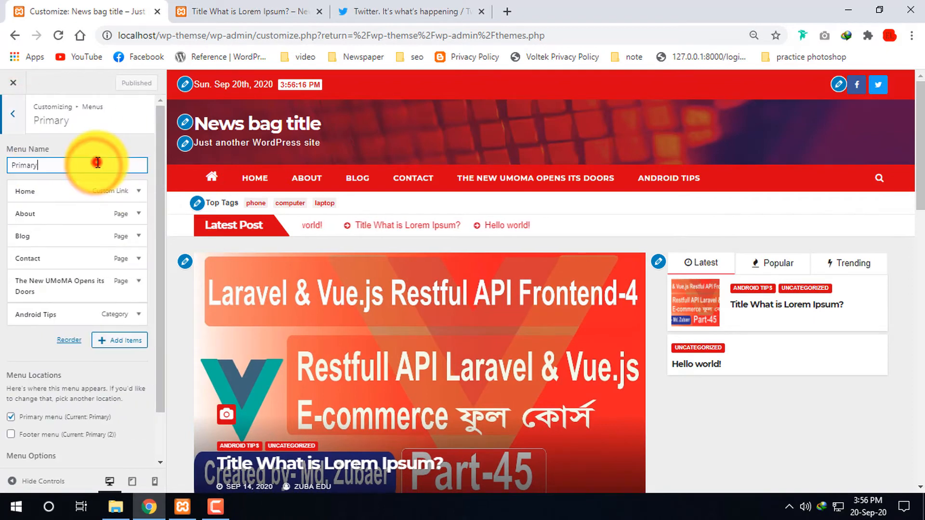
pyautogui.scroll(-2, 162, 378)
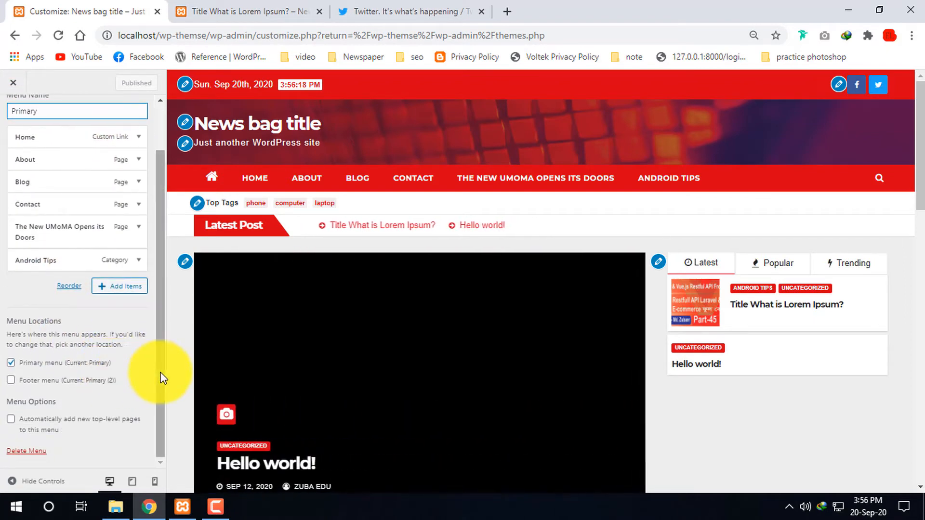
pyautogui.scroll(1, 72, 241)
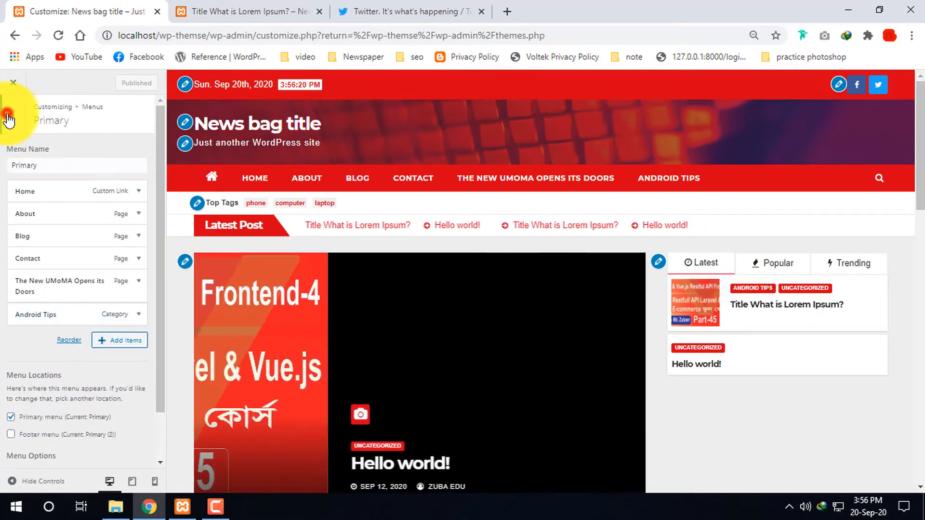
pyautogui.click(13, 112)
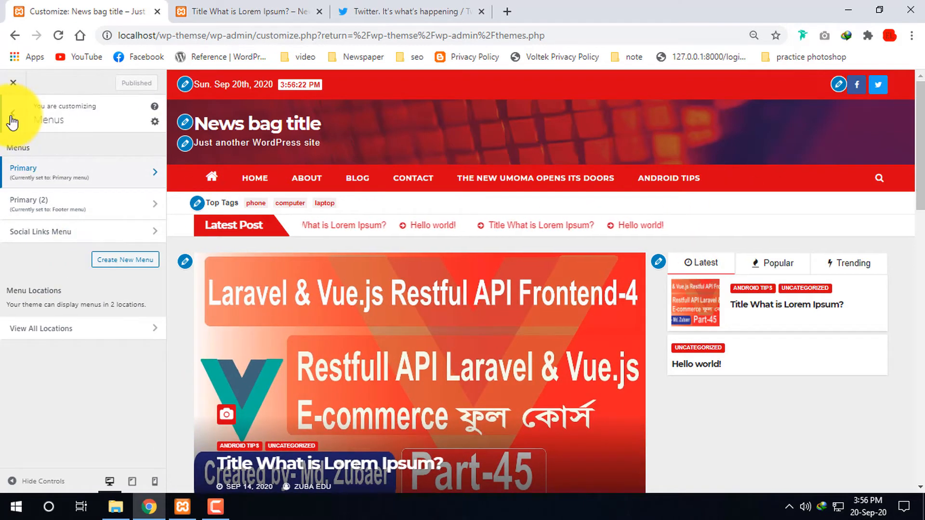
pyautogui.click(12, 116)
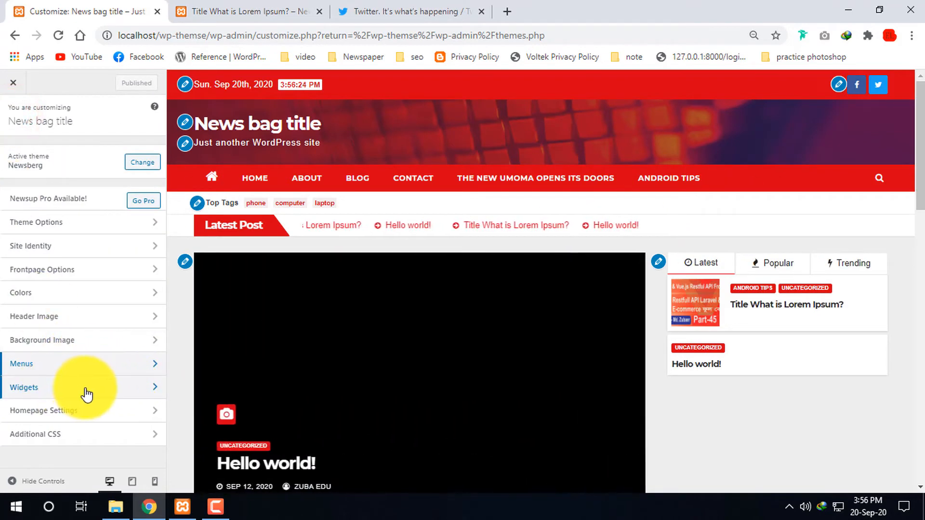
# Step: Open the Sidebar Widget Area and compare its widgets with the sidebar in the site preview
pyautogui.click(86, 388)
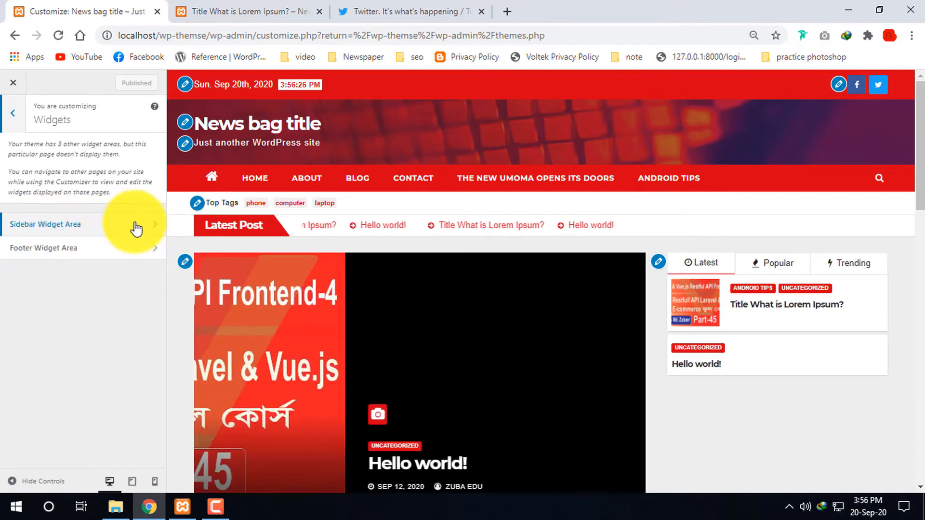
pyautogui.click(140, 225)
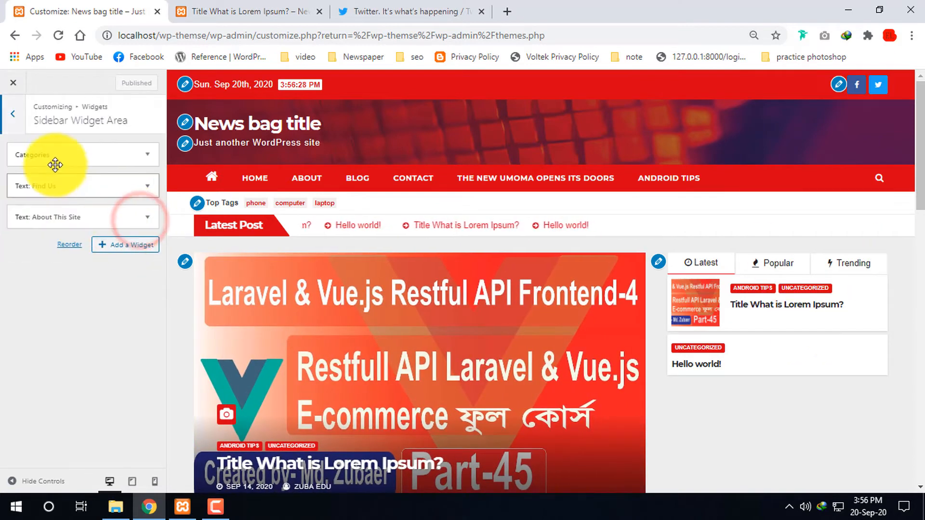
pyautogui.scroll(-5, 785, 328)
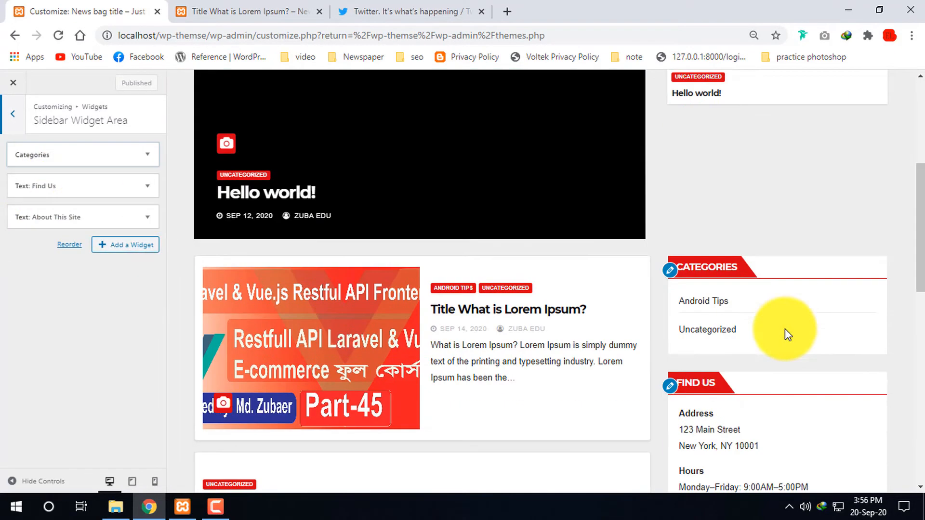
# Step: Add a Pages widget to the Sidebar Widget Area and check its page list in the site preview
pyautogui.scroll(-4, 751, 394)
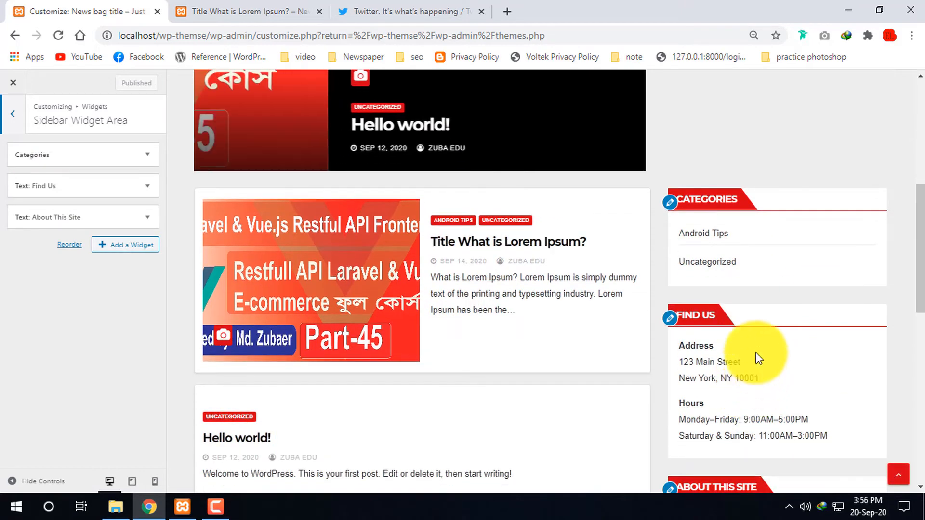
pyautogui.click(128, 245)
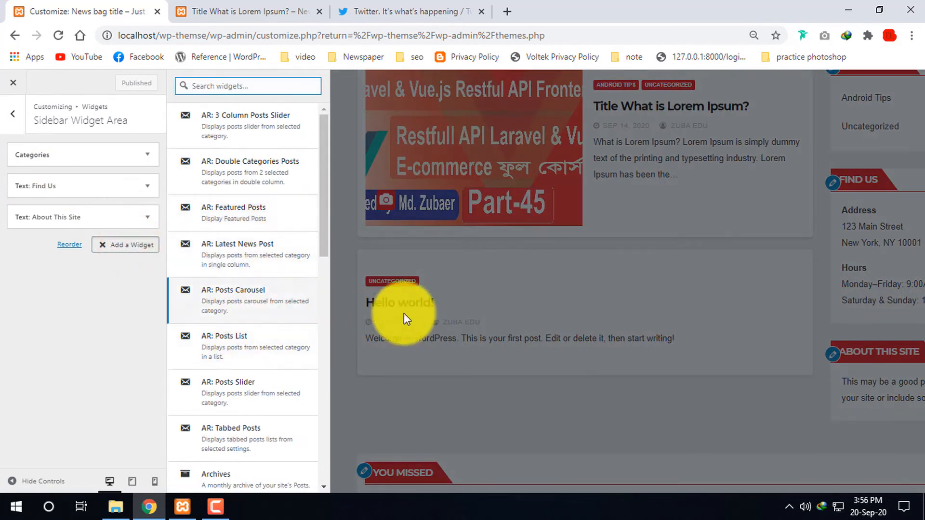
pyautogui.scroll(-5, 305, 381)
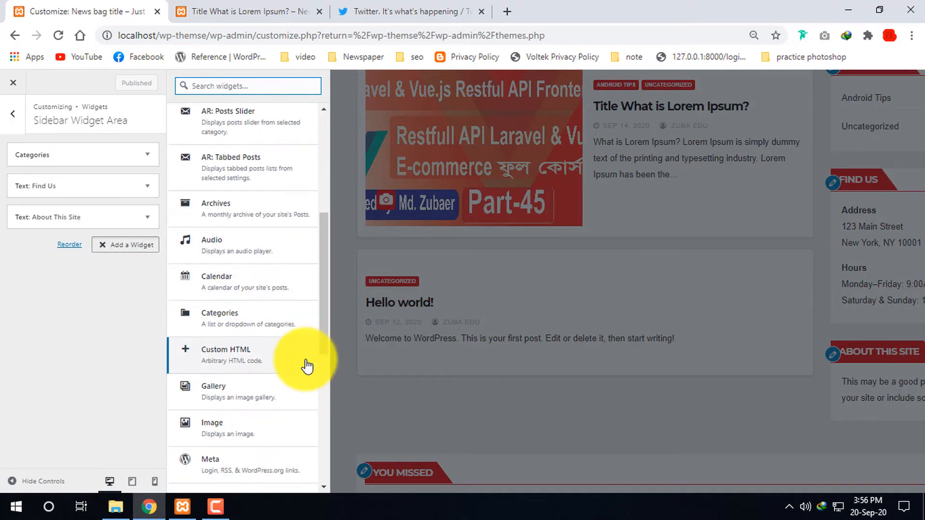
pyautogui.scroll(-3, 309, 363)
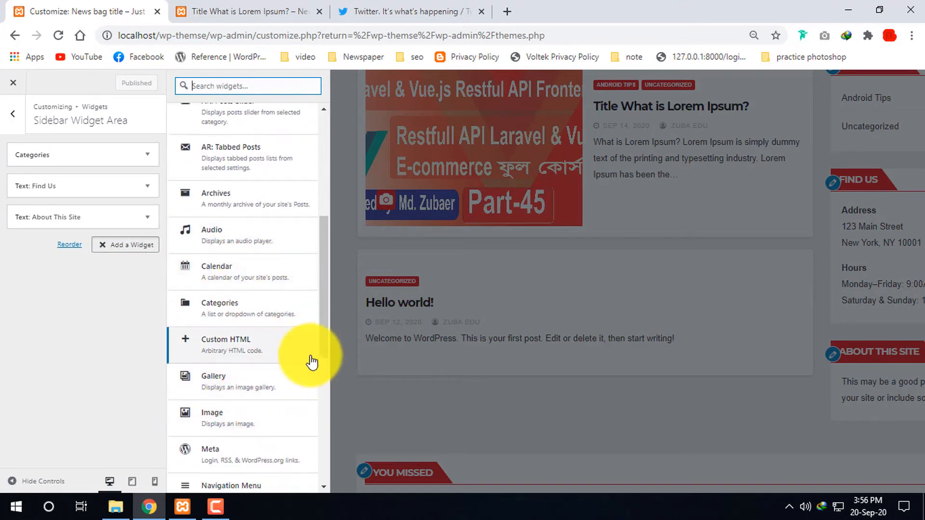
pyautogui.scroll(-4, 289, 376)
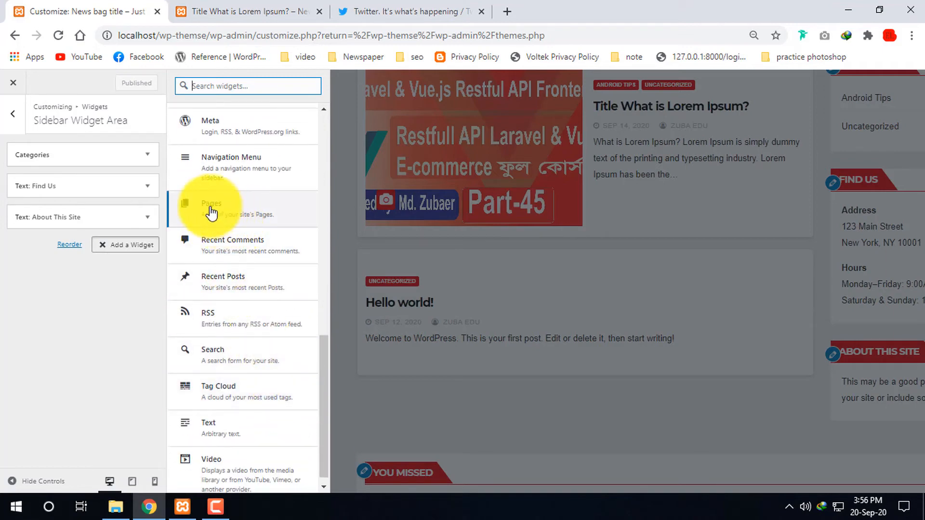
pyautogui.click(210, 206)
pyautogui.moveTo(209, 212); pyautogui.dragTo(62, 182)
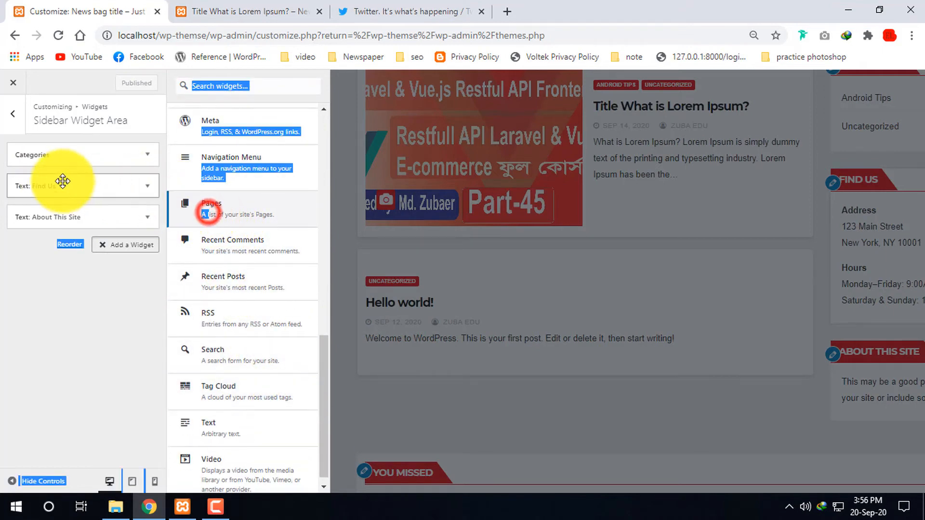
pyautogui.click(209, 200)
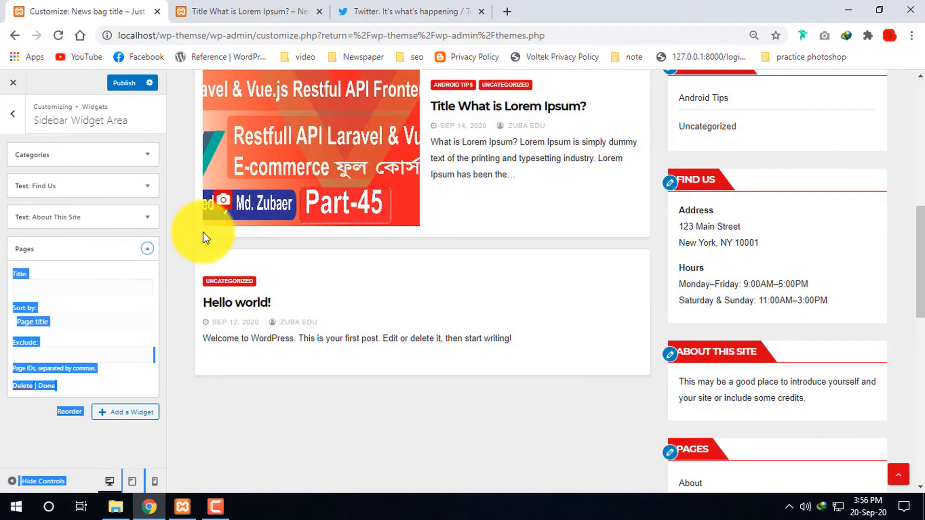
pyautogui.click(90, 242)
pyautogui.scroll(-4, 736, 368)
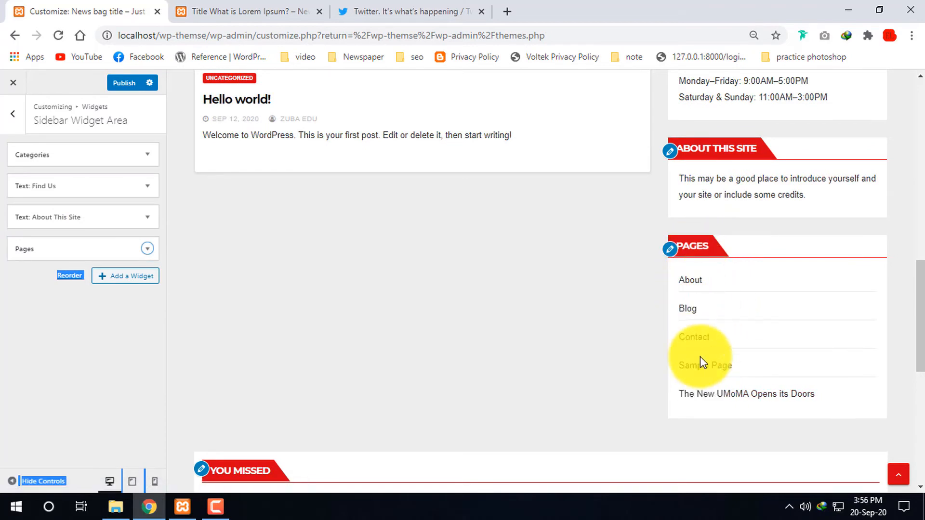
# Step: Add a Search widget below Pages in the Sidebar Widget Area and check it in the site preview
pyautogui.click(121, 279)
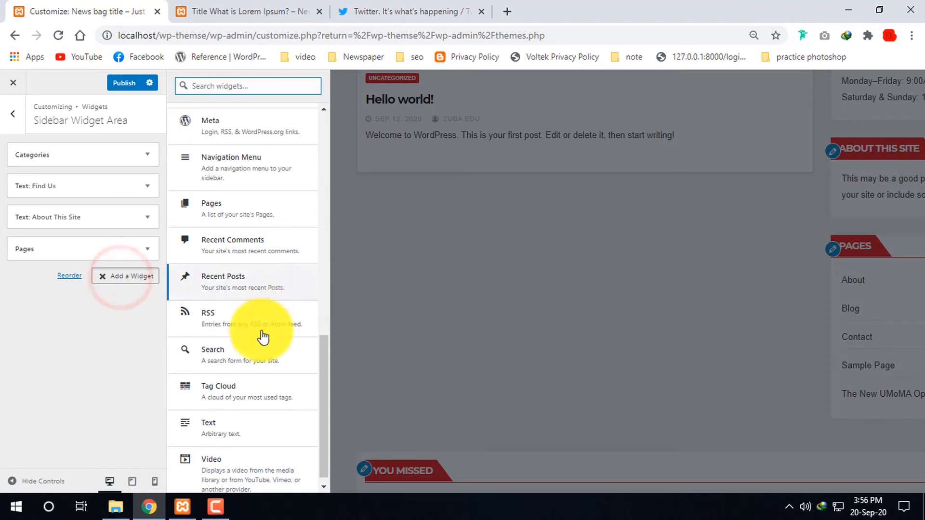
pyautogui.click(216, 346)
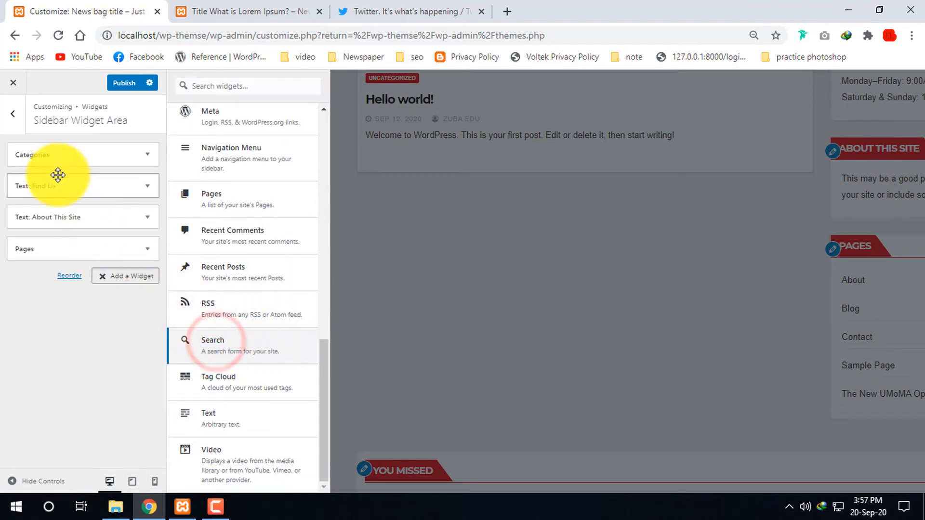
pyautogui.click(199, 339)
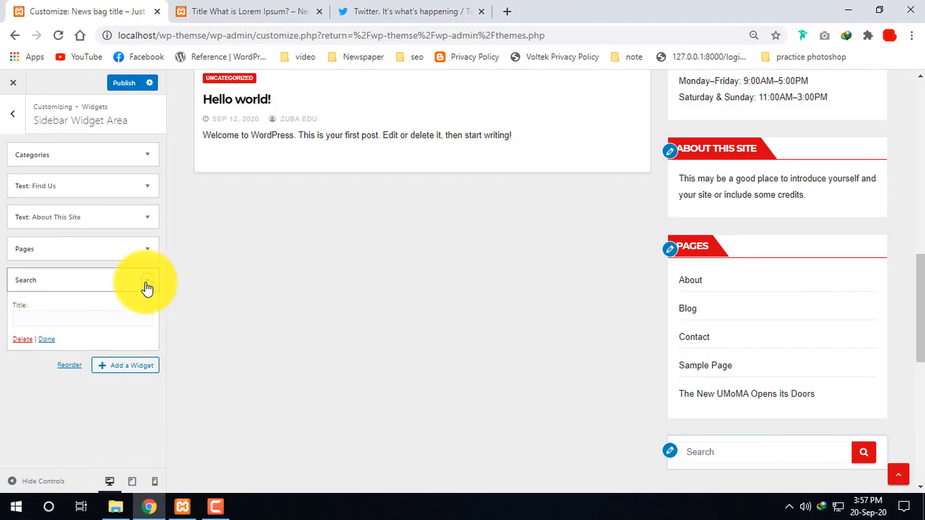
pyautogui.click(147, 280)
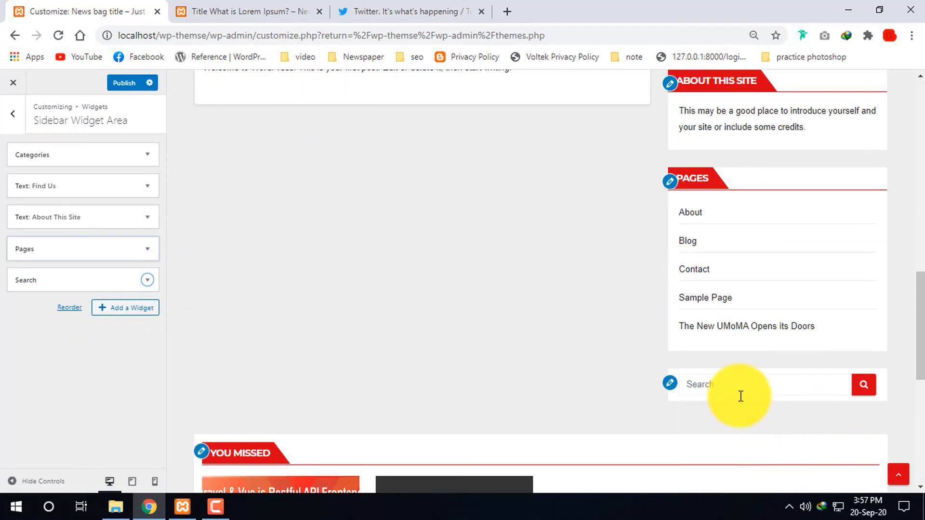
pyautogui.click(772, 387)
pyautogui.click(563, 382)
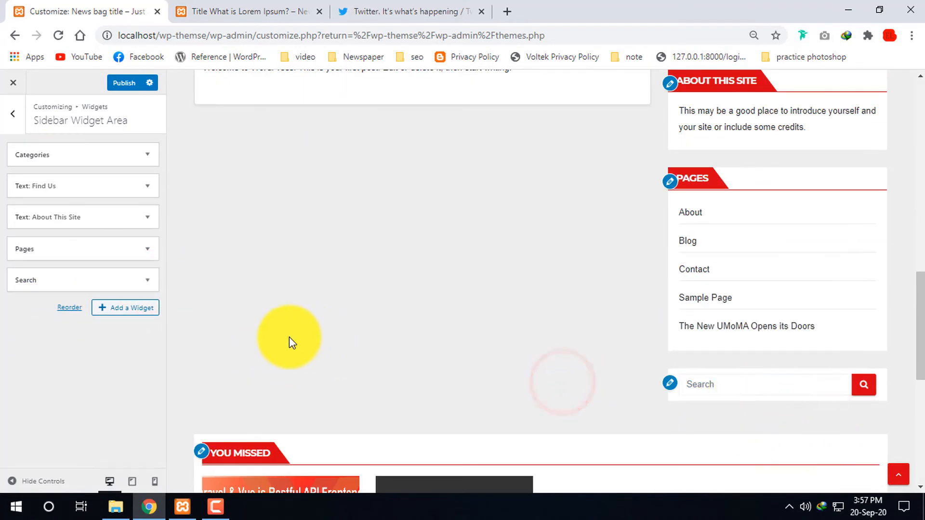
pyautogui.scroll(2, 289, 337)
# Step: Look through the other available sidebar widgets without adding one, and publish the sidebar changes
pyautogui.click(130, 308)
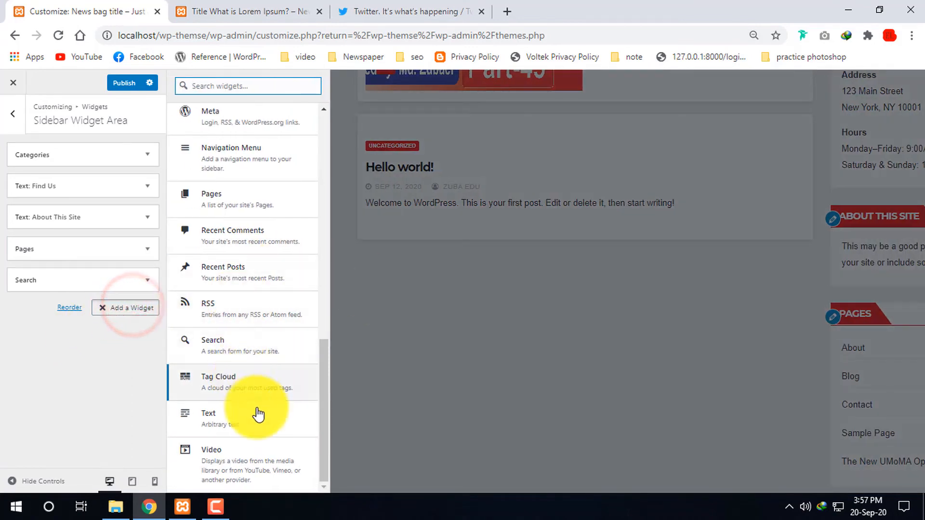
pyautogui.scroll(5, 231, 289)
pyautogui.scroll(7, 217, 159)
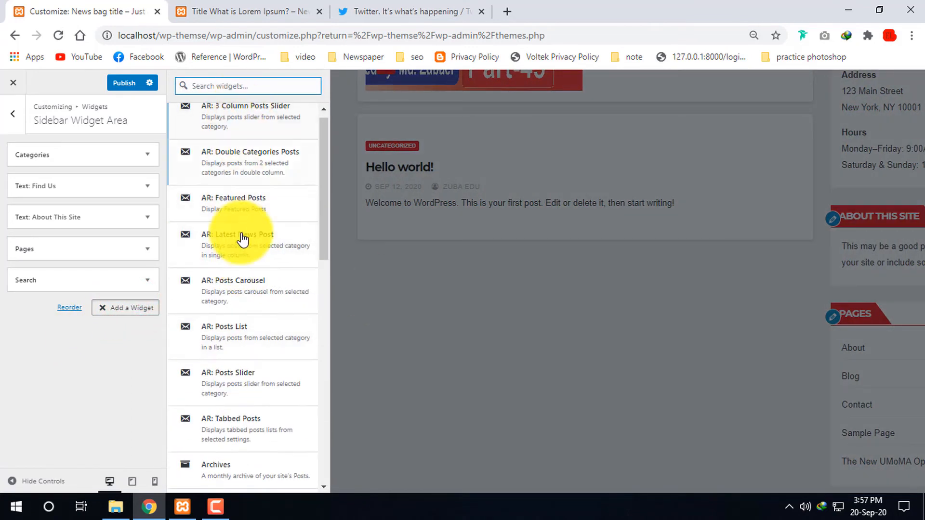
pyautogui.click(563, 366)
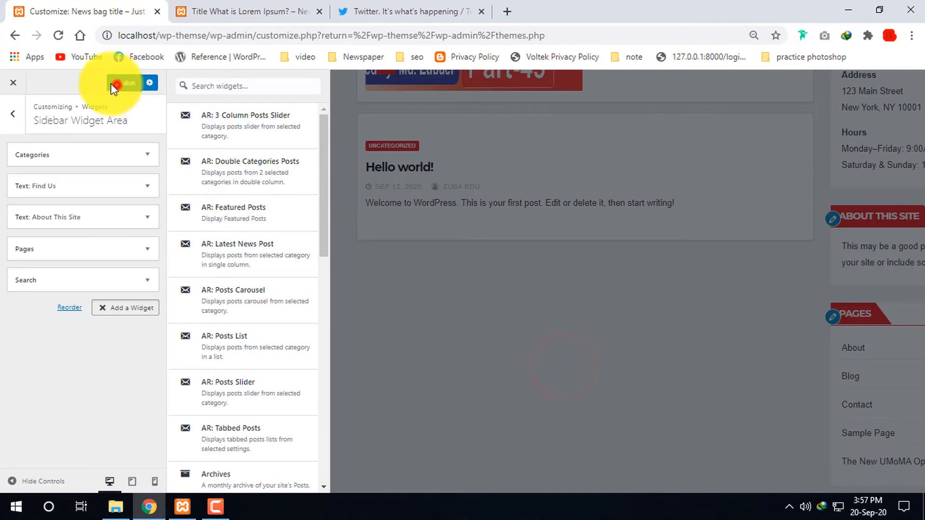
pyautogui.click(113, 84)
# Step: Open the Footer Widget Area, add a second Archives widget after Search, and check the footer preview
pyautogui.click(12, 114)
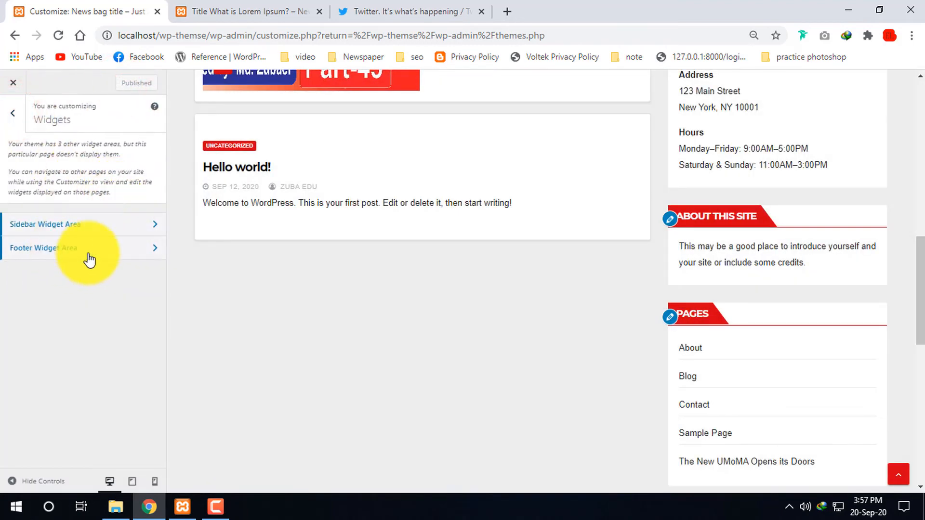
pyautogui.click(125, 247)
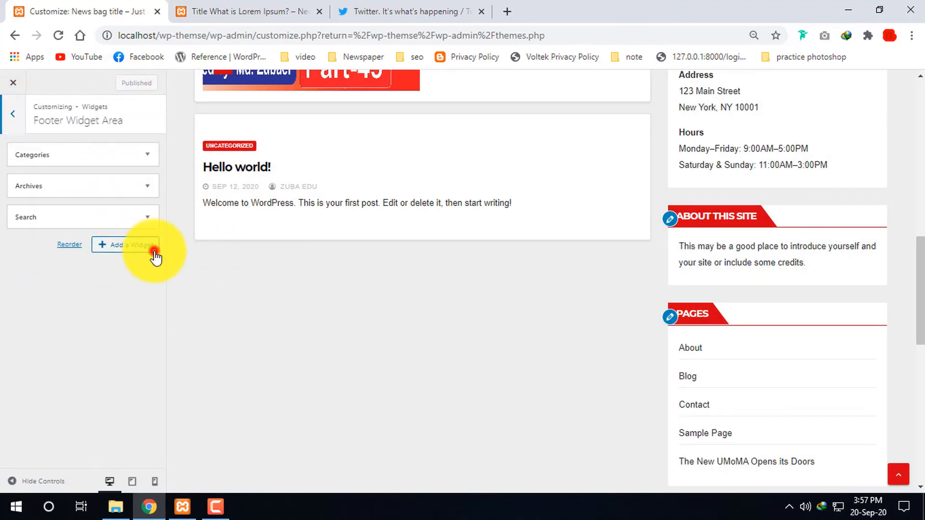
pyautogui.click(155, 258)
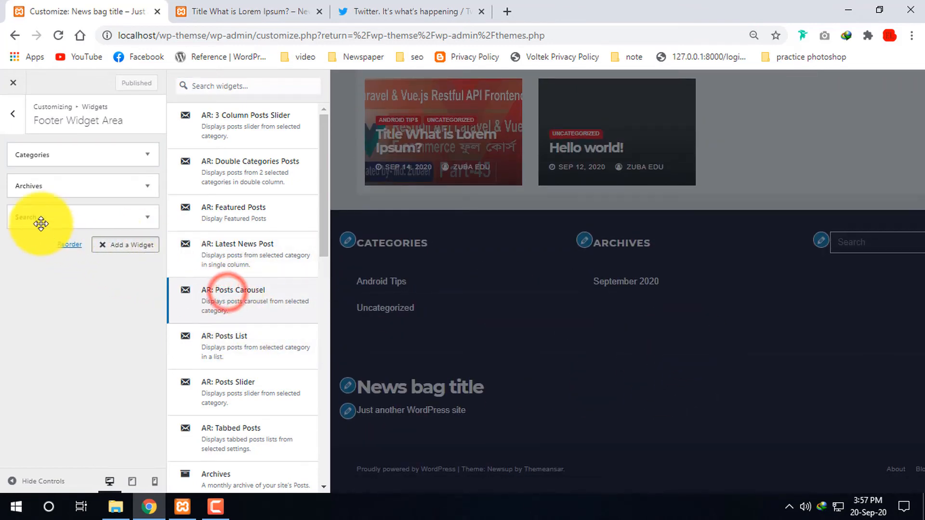
pyautogui.scroll(-4, 295, 352)
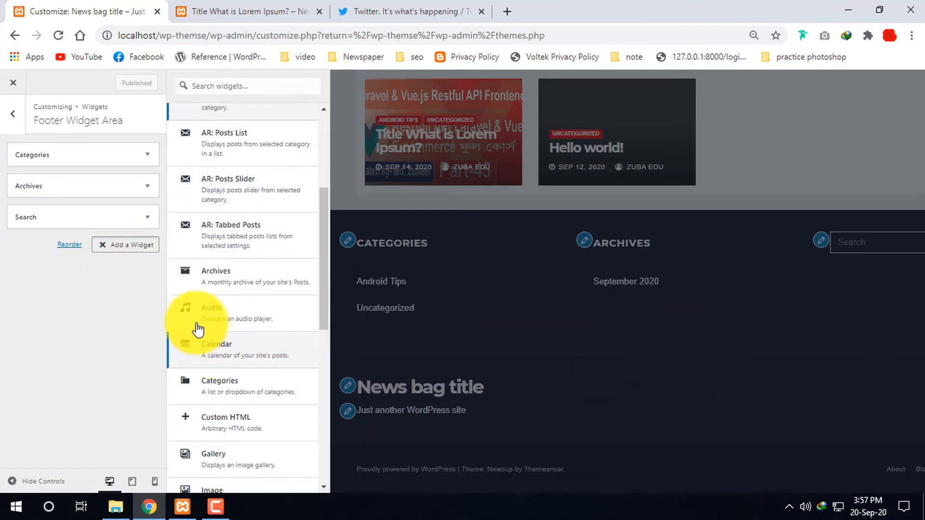
pyautogui.scroll(-3, 284, 327)
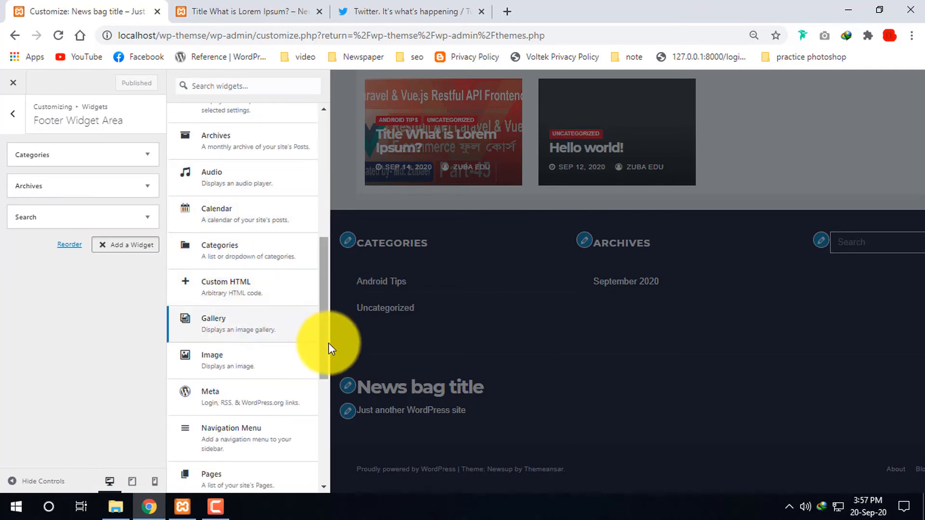
pyautogui.click(188, 138)
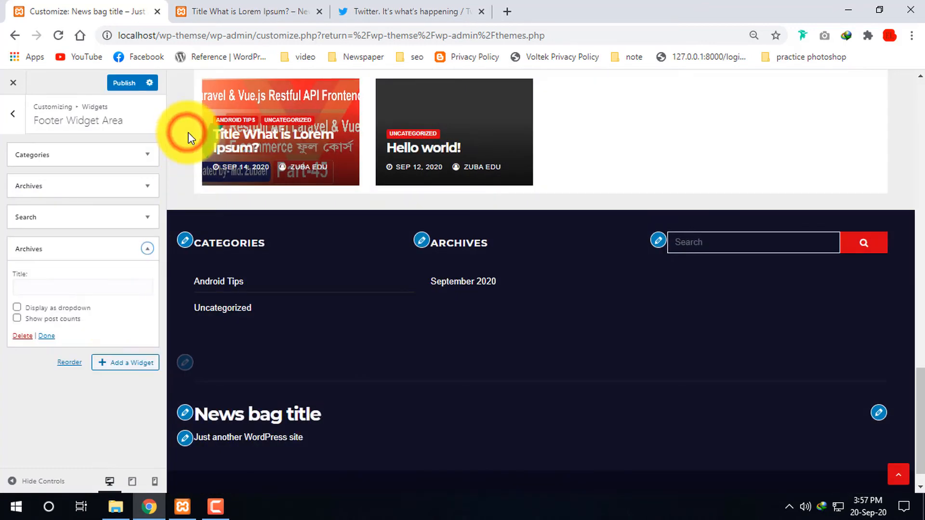
pyautogui.click(147, 249)
pyautogui.scroll(-2, 479, 363)
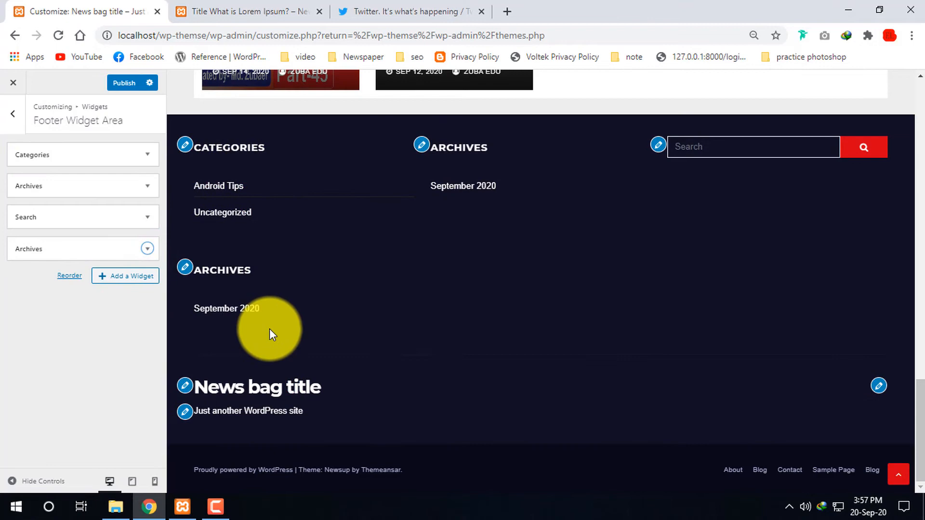
pyautogui.click(229, 274)
pyautogui.click(463, 276)
pyautogui.click(512, 299)
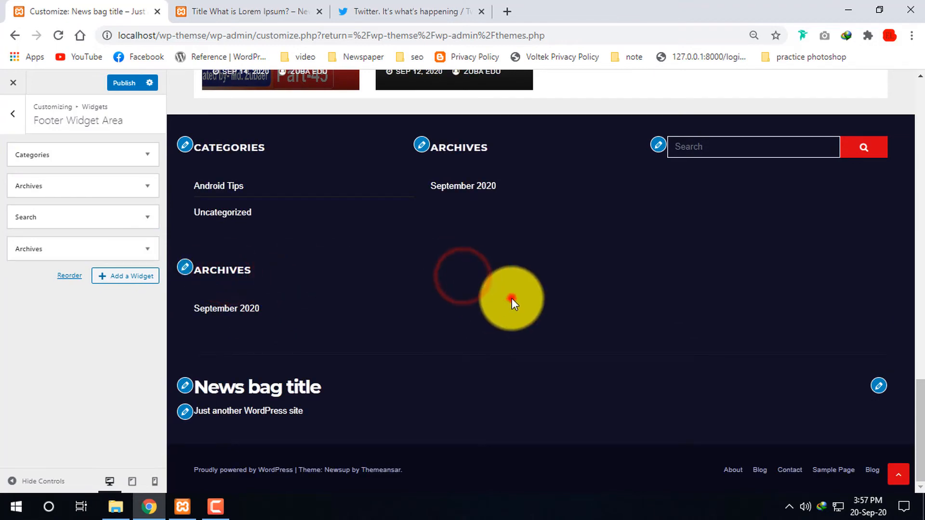
# Step: Add a Gallery widget at the end of the Footer Widget Area
pyautogui.click(128, 274)
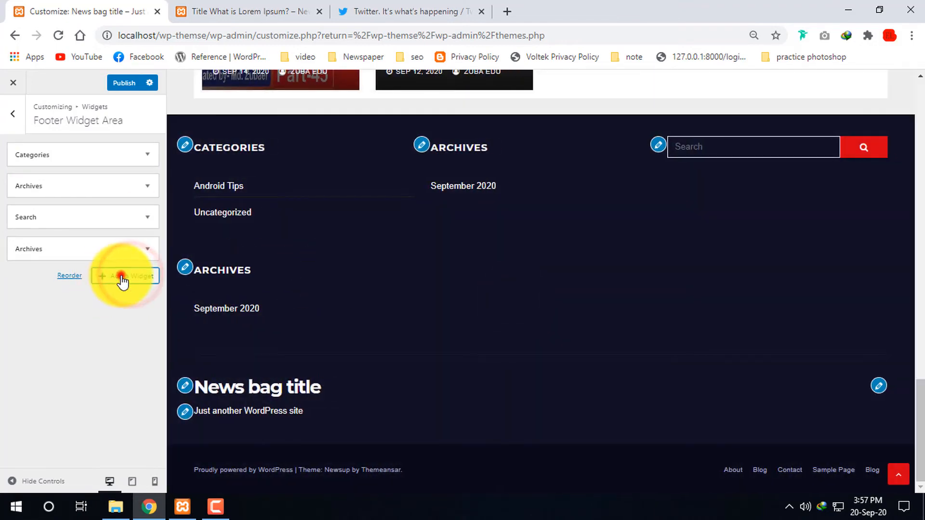
pyautogui.click(235, 325)
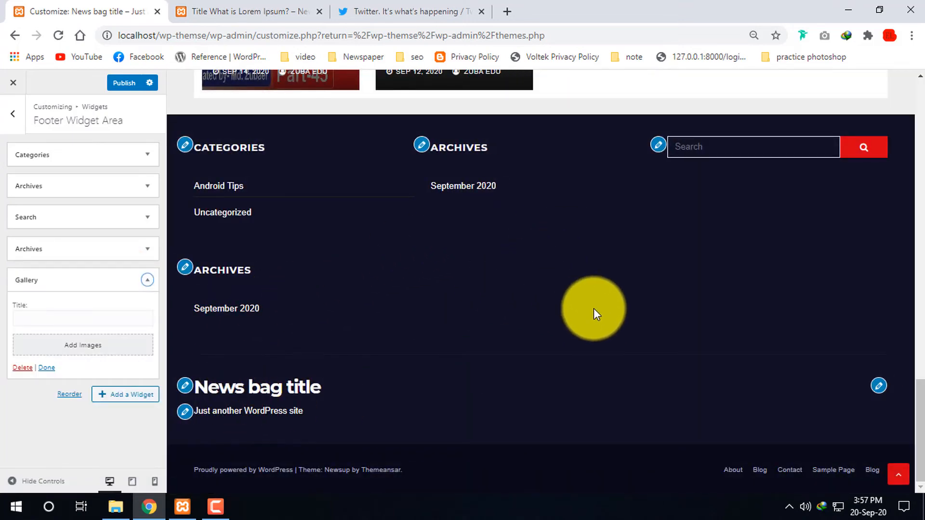
pyautogui.scroll(4, 550, 294)
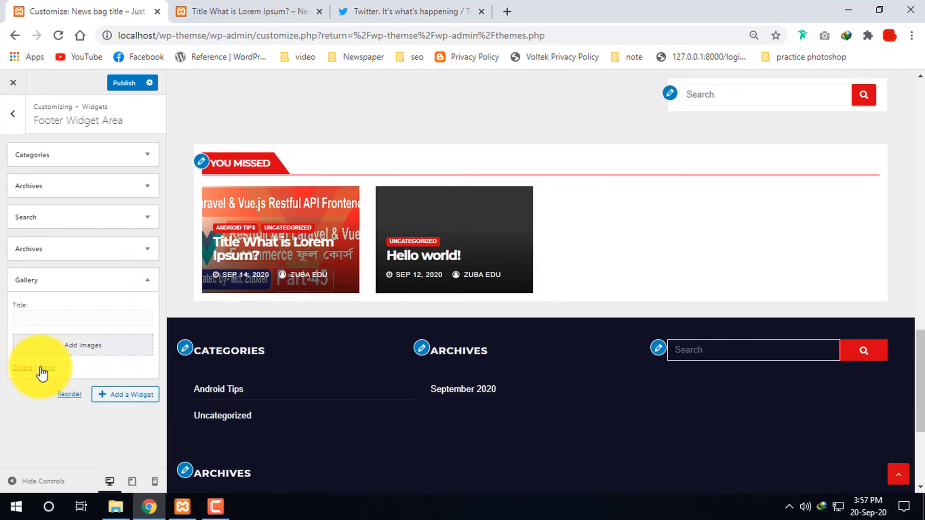
# Step: Delete the Gallery widget and the last Archives widget from the Footer Widget Area
pyautogui.click(22, 368)
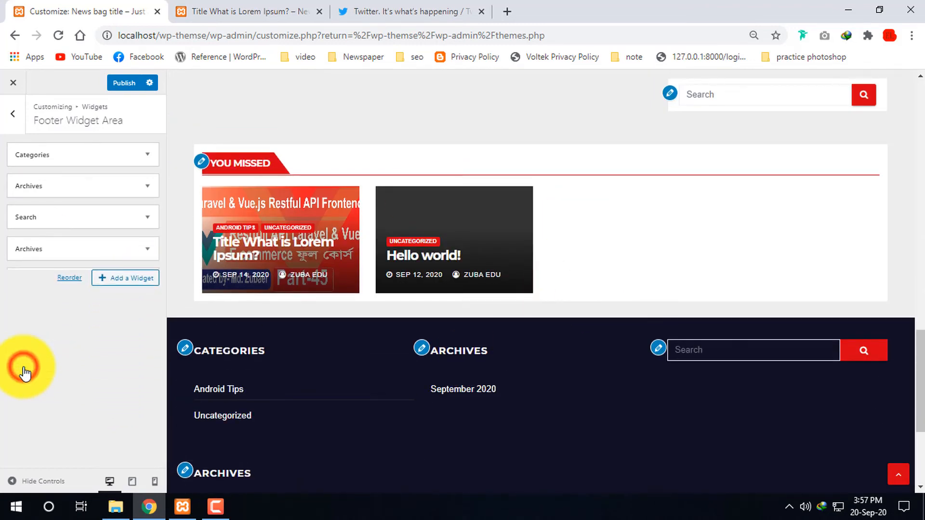
pyautogui.click(68, 251)
pyautogui.click(22, 336)
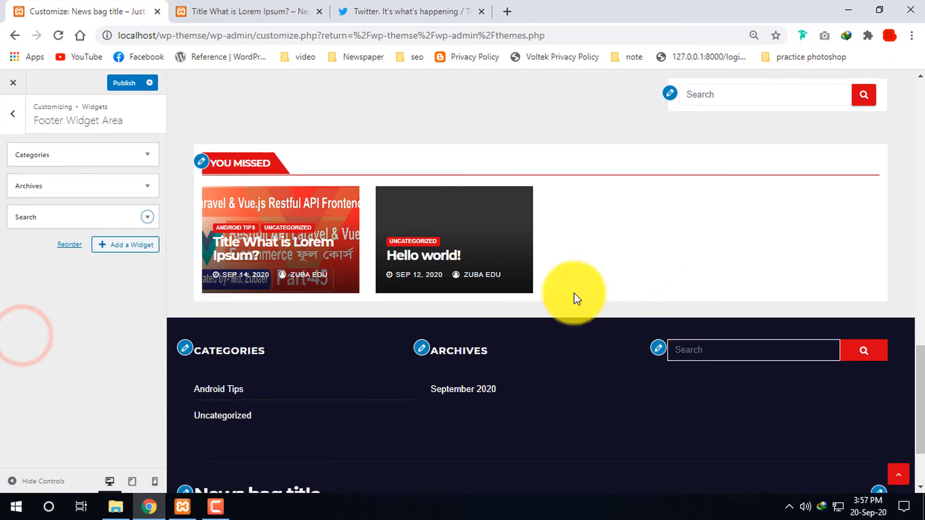
pyautogui.scroll(-3, 578, 308)
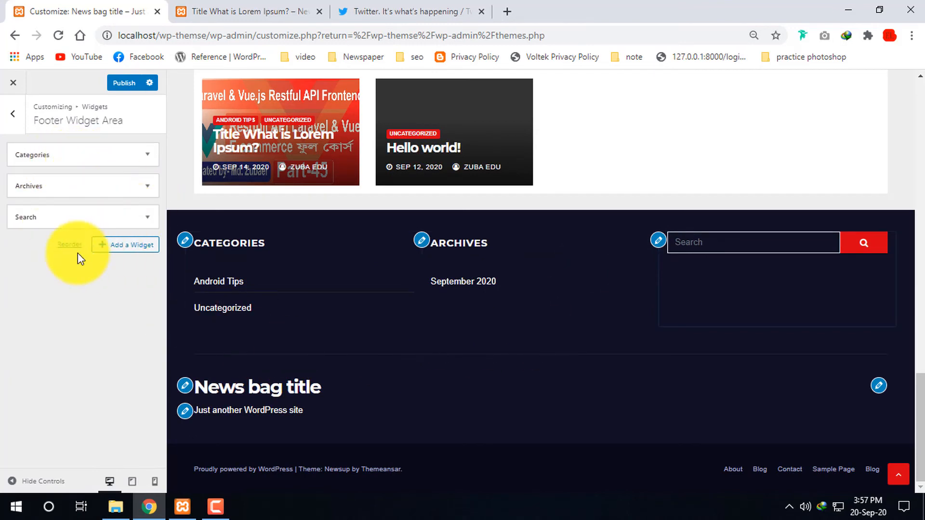
# Step: Leave the widget settings and review the Homepage Settings and Additional CSS sections
pyautogui.click(14, 115)
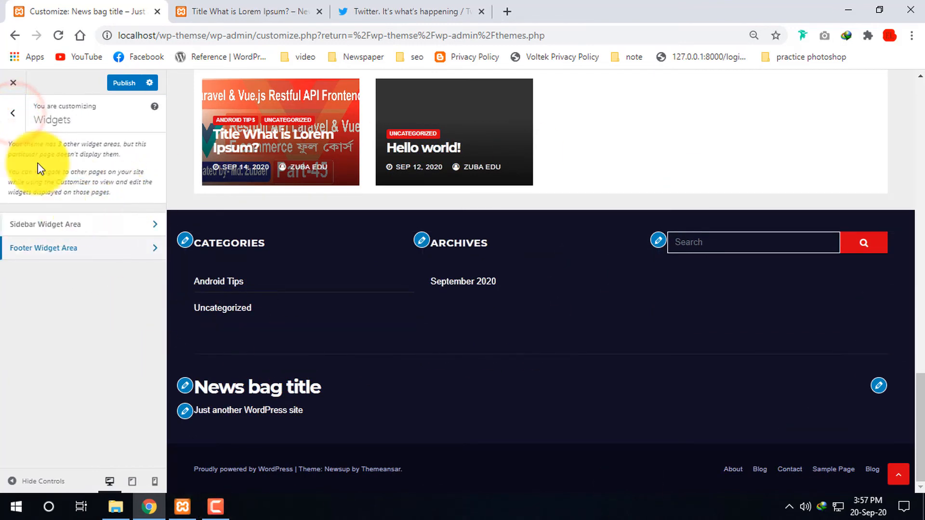
pyautogui.click(15, 117)
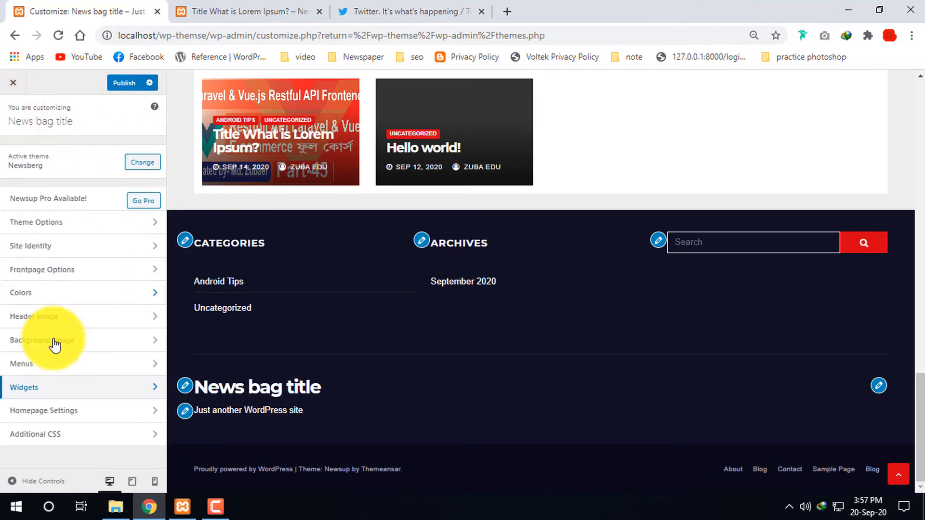
pyautogui.click(109, 411)
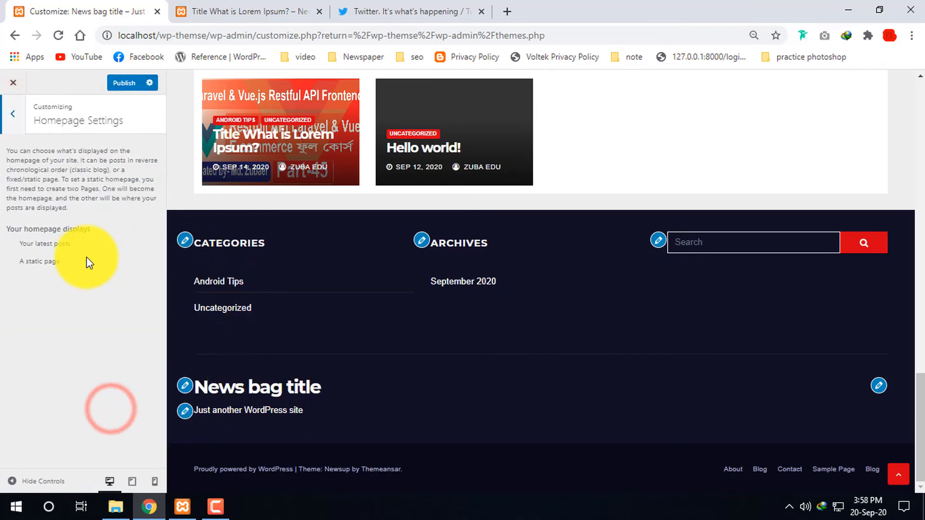
pyautogui.click(14, 117)
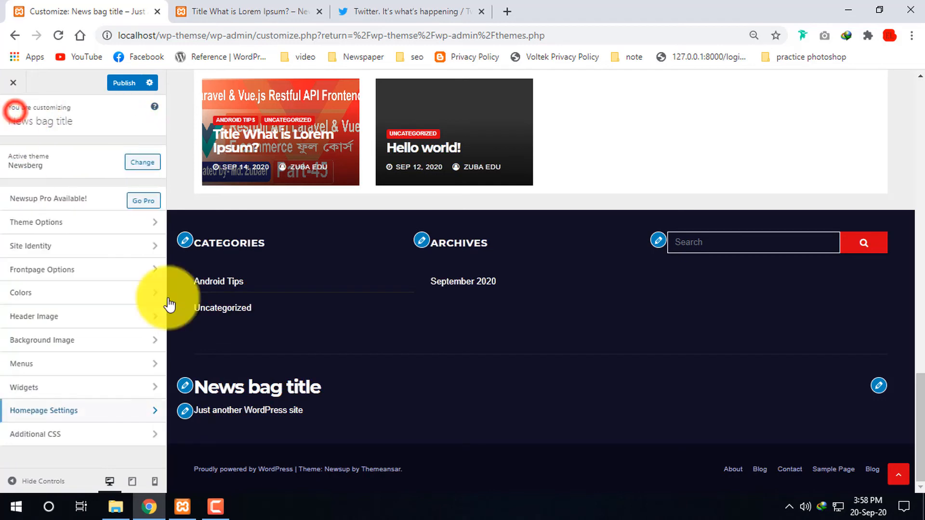
pyautogui.click(96, 435)
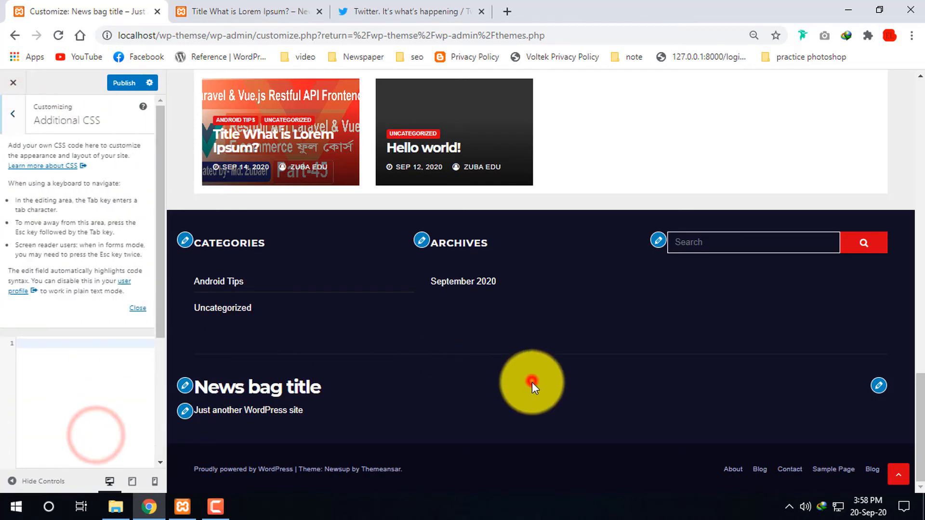
# Step: Leave the Additional CSS section and check the site's home page in the preview
pyautogui.click(13, 113)
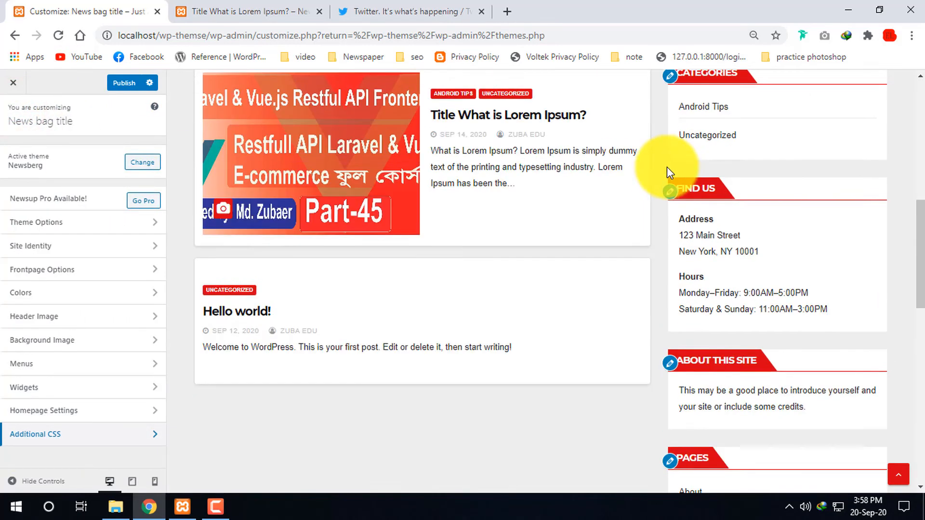
pyautogui.scroll(10, 667, 167)
pyautogui.click(250, 184)
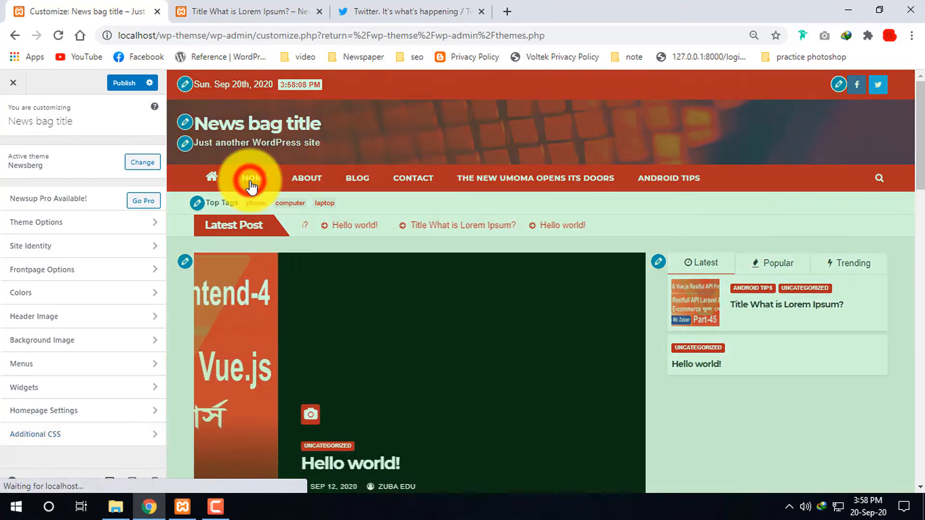
pyautogui.scroll(-10, 485, 324)
pyautogui.scroll(5, 470, 305)
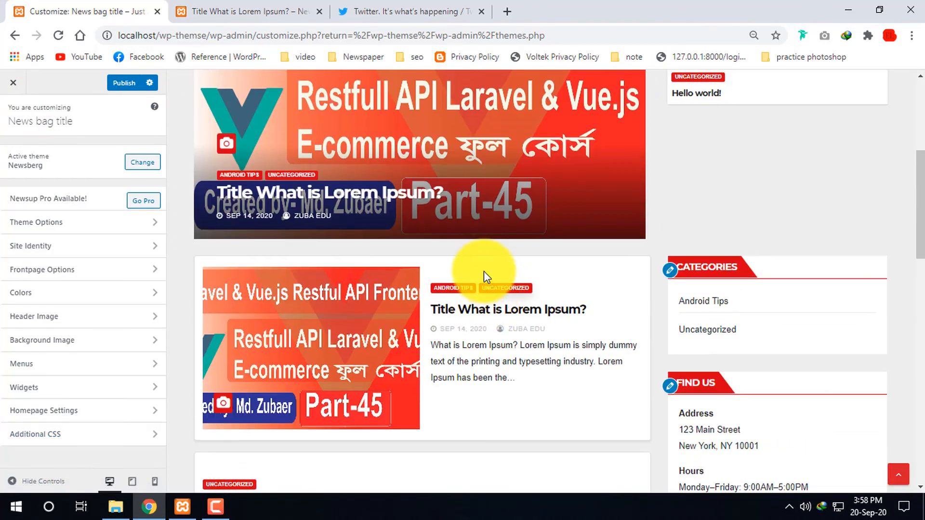
# Step: Open the post "Title What is Lorem Ipsum?" in the preview and review it from its content down to the footer
pyautogui.click(501, 310)
pyautogui.scroll(-6, 487, 311)
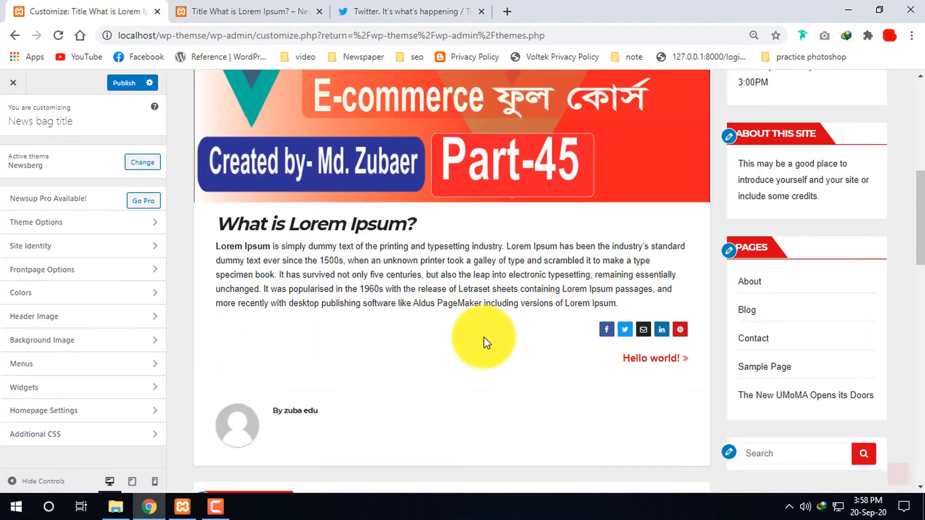
pyautogui.scroll(-1, 488, 318)
pyautogui.scroll(2, 593, 280)
pyautogui.scroll(-6, 595, 286)
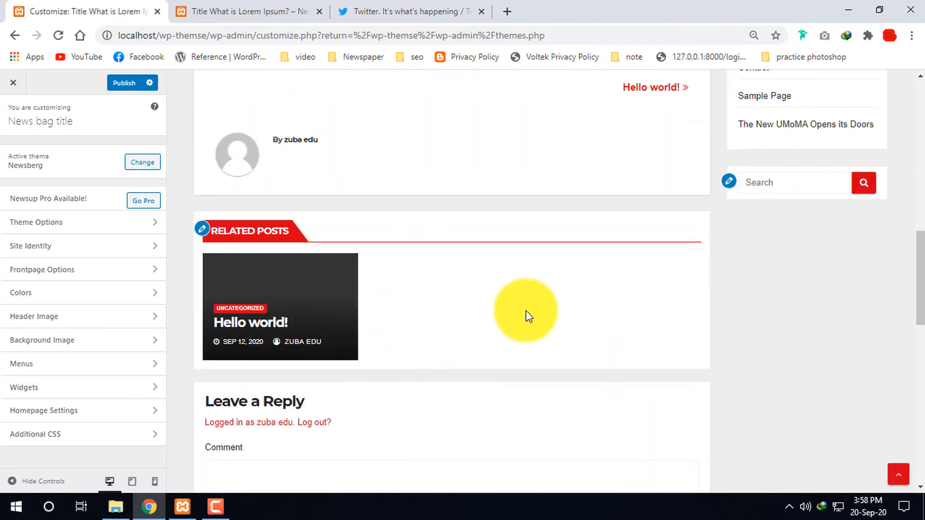
pyautogui.scroll(-7, 274, 118)
pyautogui.click(299, 243)
pyautogui.scroll(-6, 403, 314)
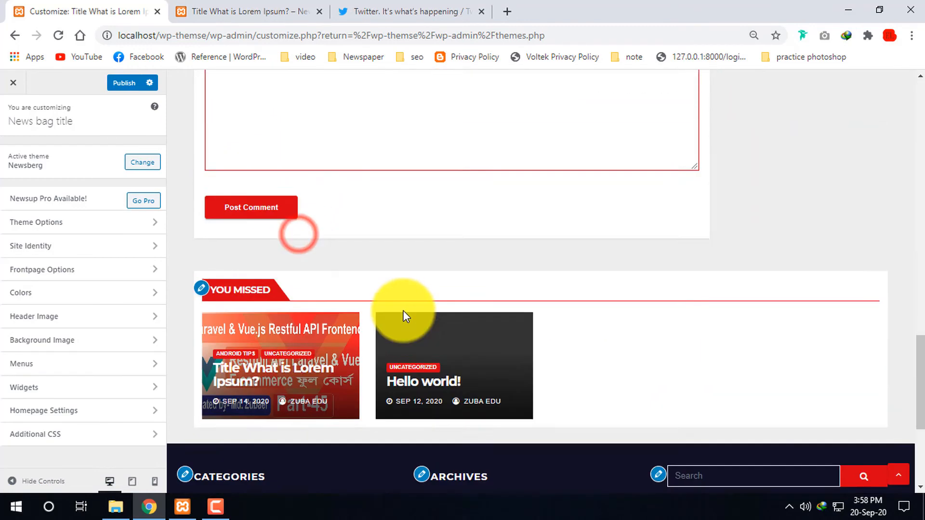
pyautogui.scroll(4, 845, 376)
pyautogui.scroll(-5, 721, 324)
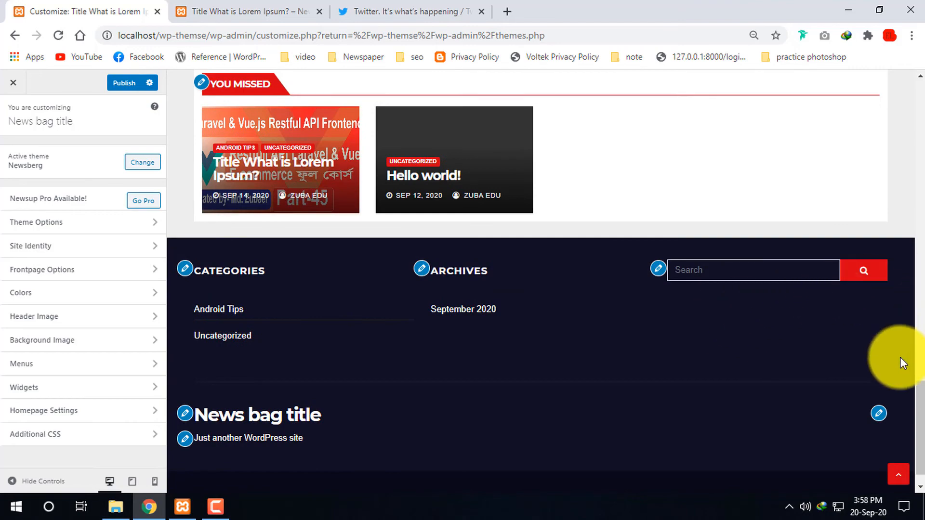
pyautogui.moveTo(918, 402); pyautogui.dragTo(909, 58)
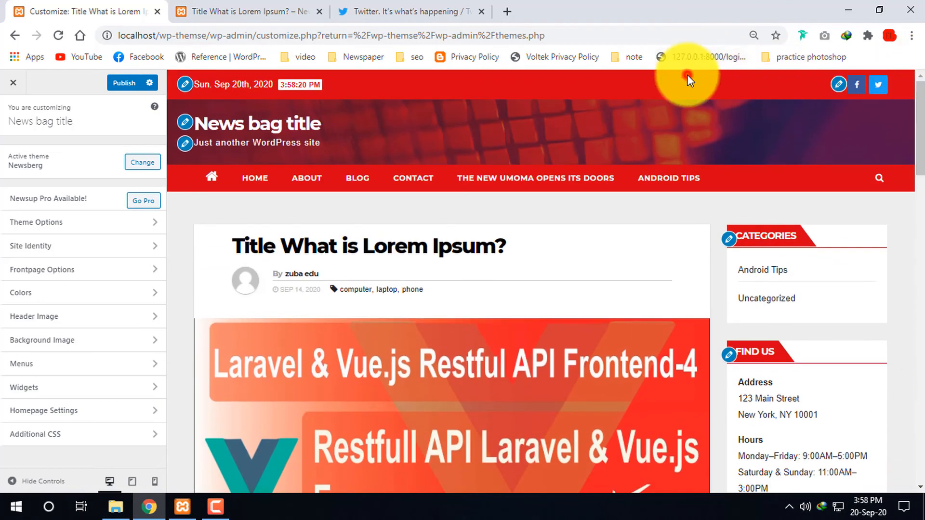
# Step: Close the theme customizer and return to the Themes page
pyautogui.click(4, 76)
pyautogui.click(539, 123)
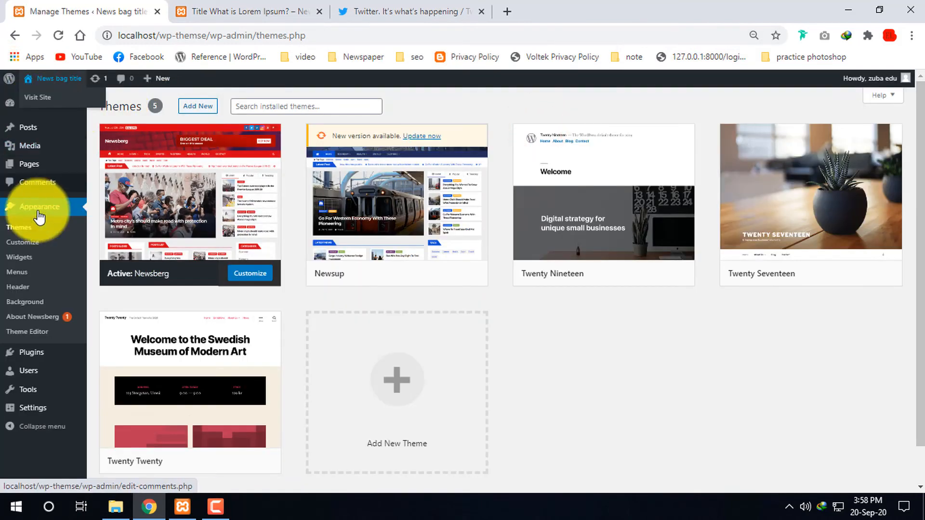
pyautogui.moveTo(39, 131)
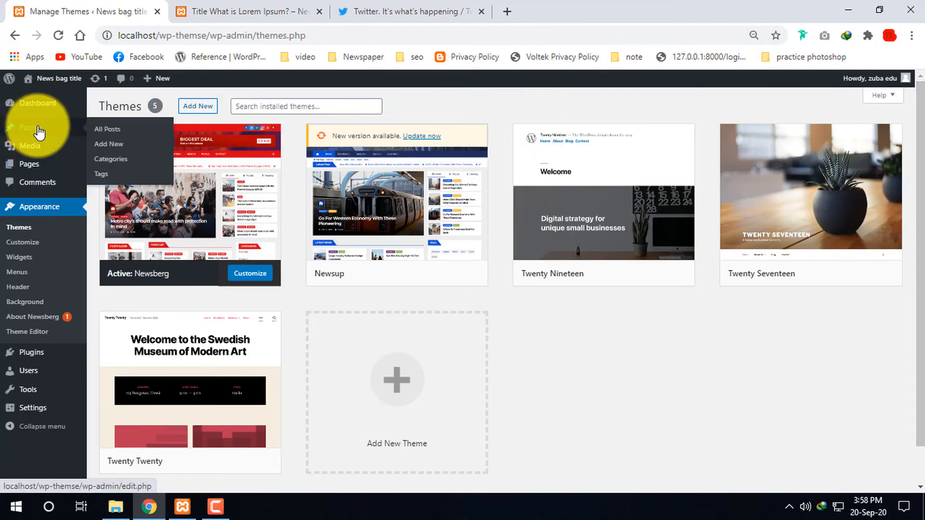
pyautogui.click(215, 507)
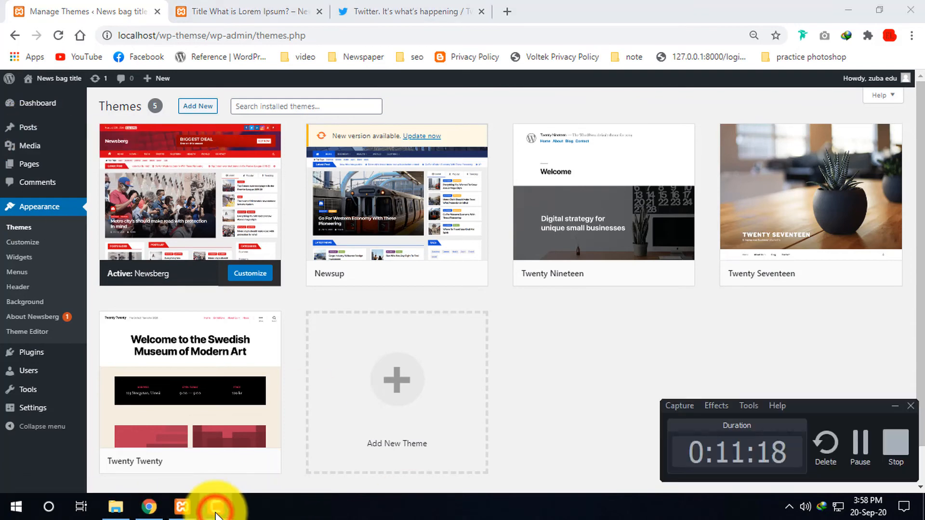
pyautogui.click(216, 511)
# Step: Review the Posts area of the admin, covering the post list, the new-post editor and the categories
pyautogui.moveTo(27, 133)
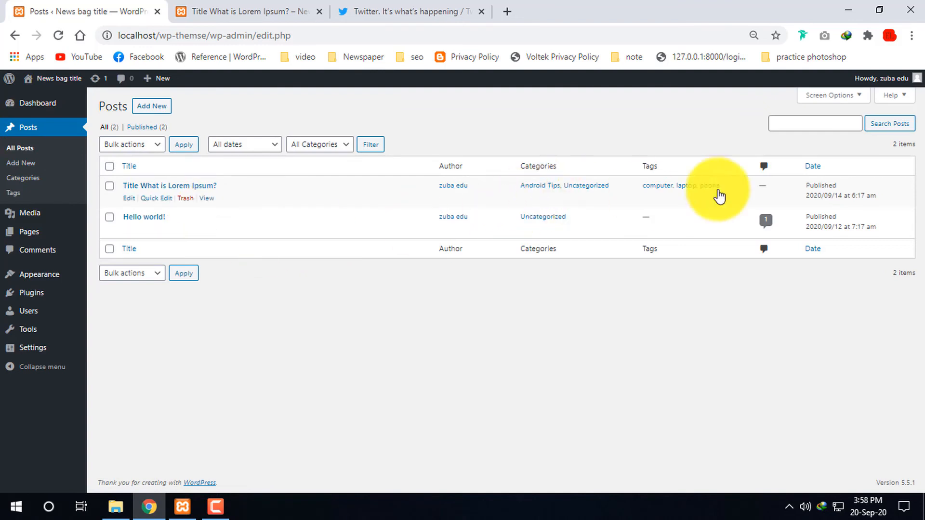
pyautogui.click(22, 163)
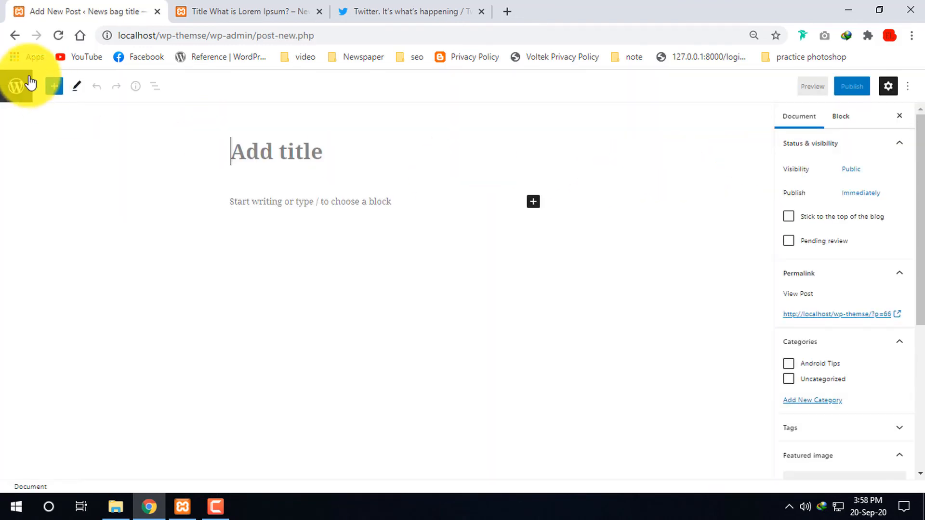
pyautogui.click(16, 36)
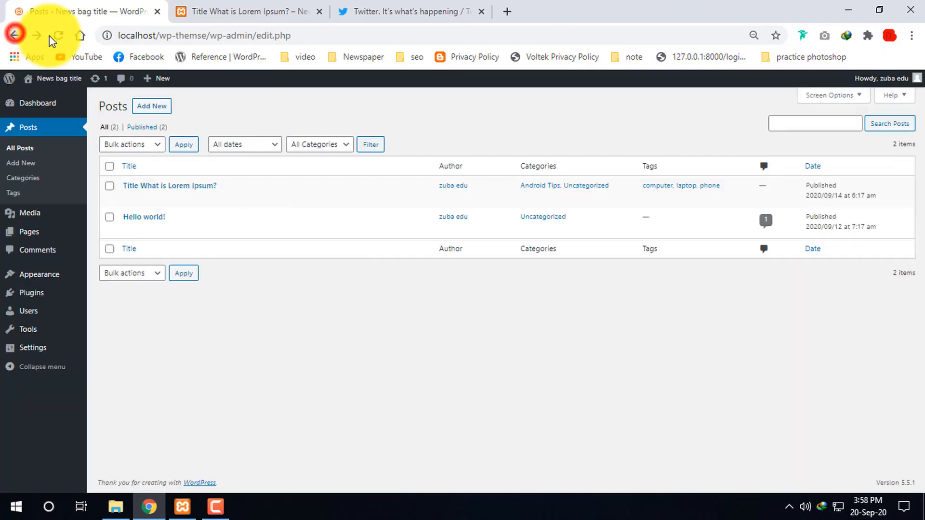
pyautogui.click(28, 182)
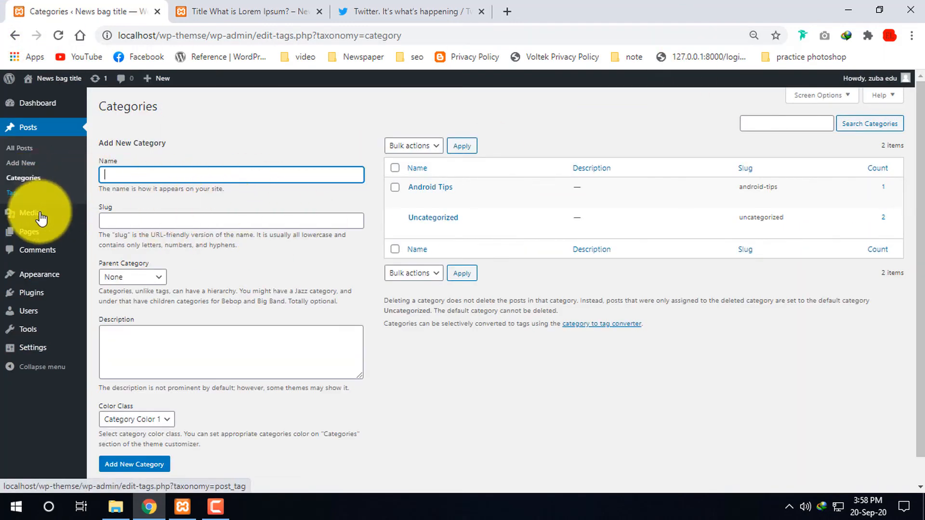
# Step: Look over the admin screens for pages, comments, installed themes, plugins and users
pyautogui.moveTo(31, 236)
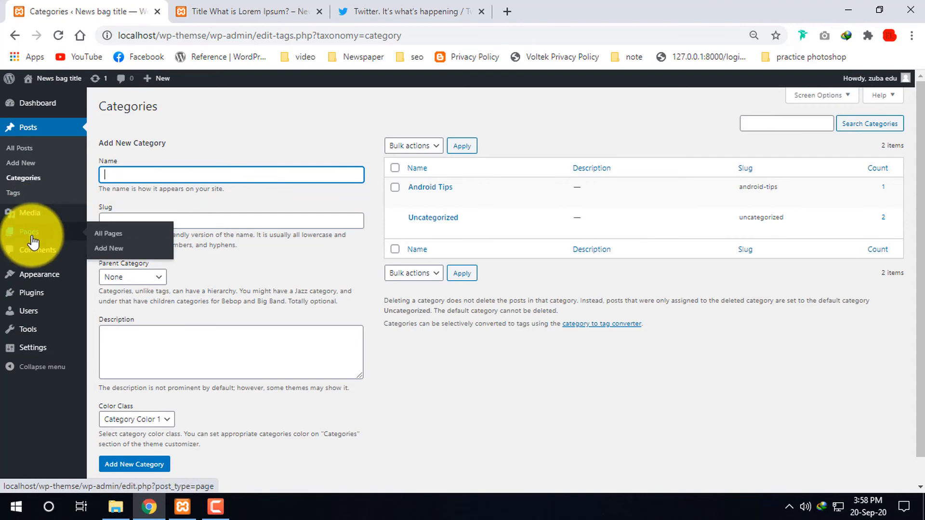
pyautogui.click(116, 237)
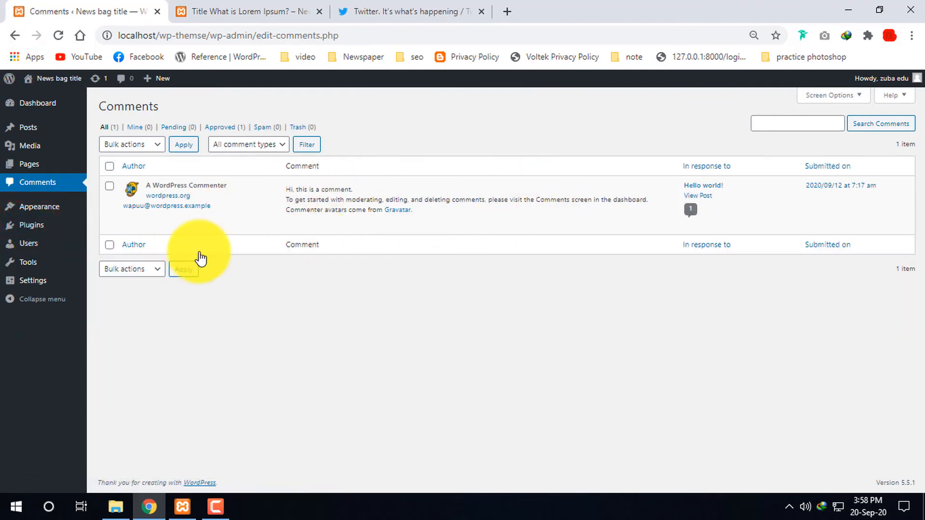
pyautogui.click(39, 206)
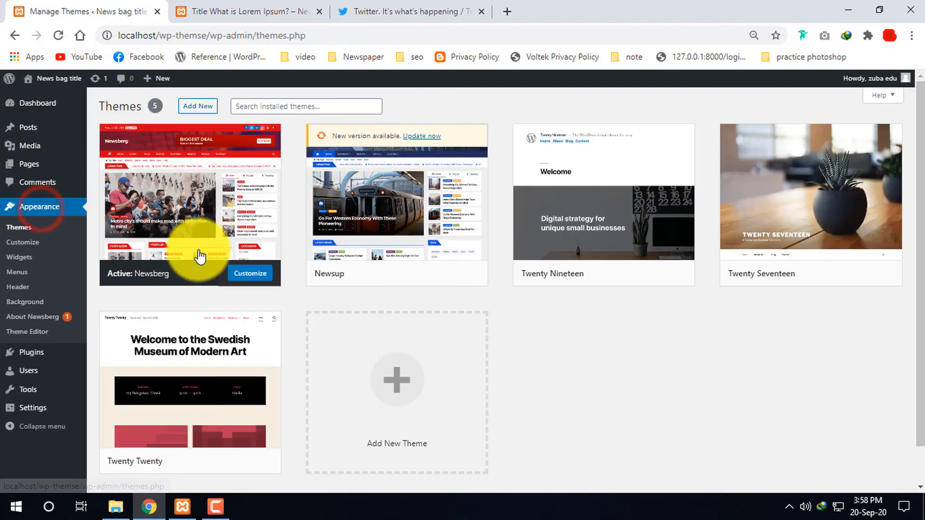
pyautogui.scroll(-1, 161, 320)
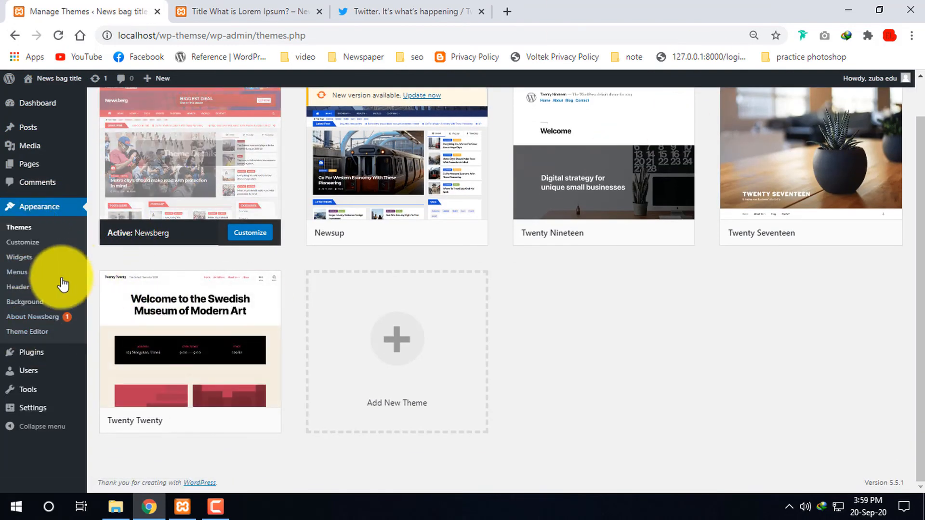
pyautogui.click(21, 357)
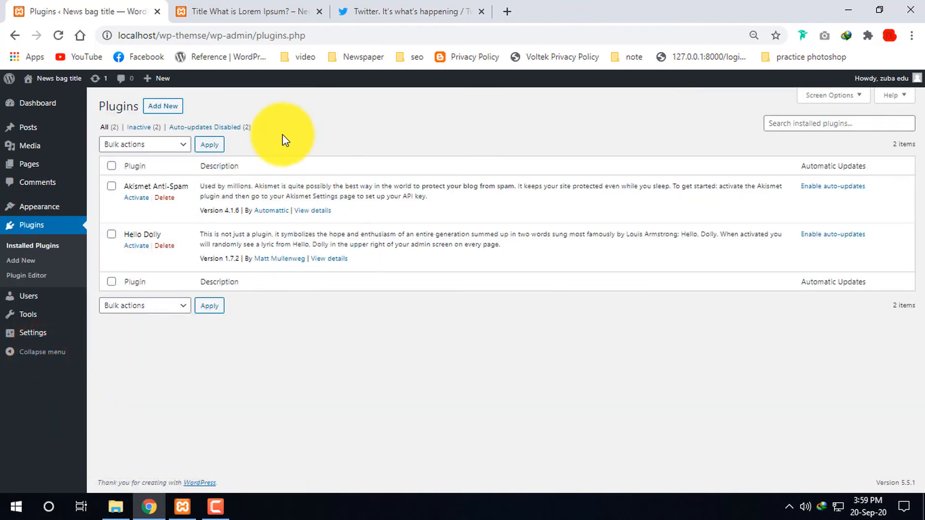
pyautogui.click(29, 302)
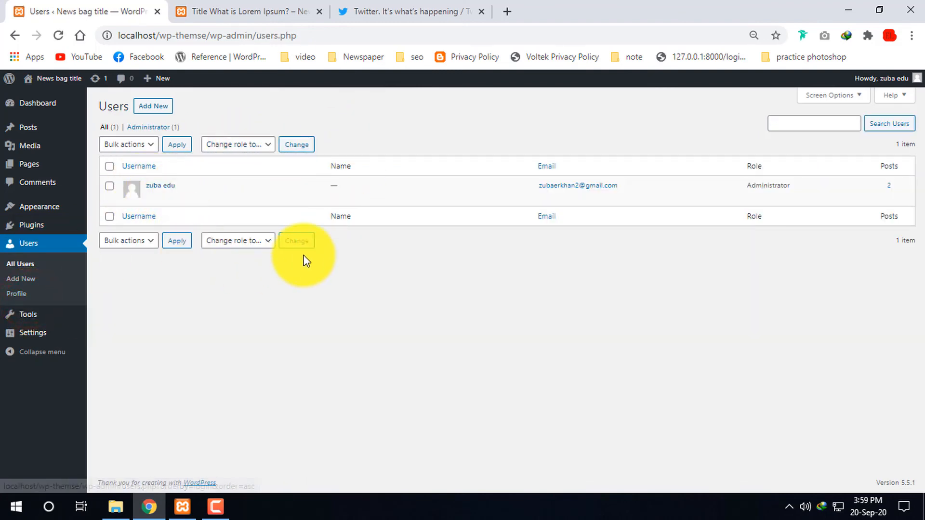
# Step: Review the site's General and Discussion settings, then return to General Settings
pyautogui.click(31, 339)
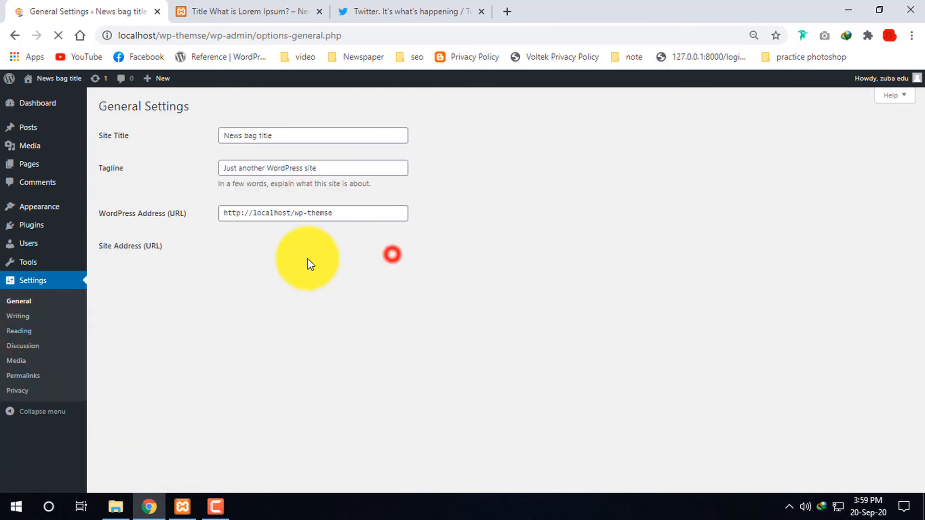
pyautogui.click(26, 352)
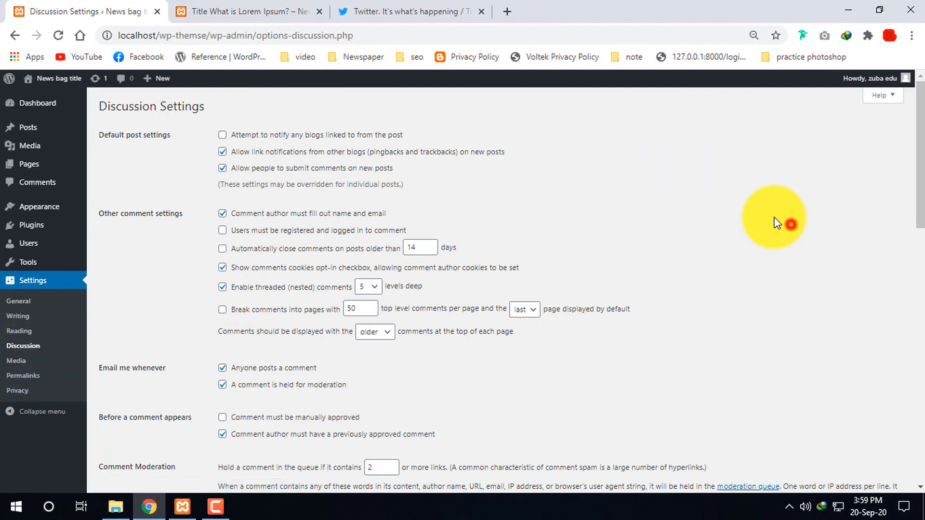
pyautogui.click(539, 99)
pyautogui.click(15, 35)
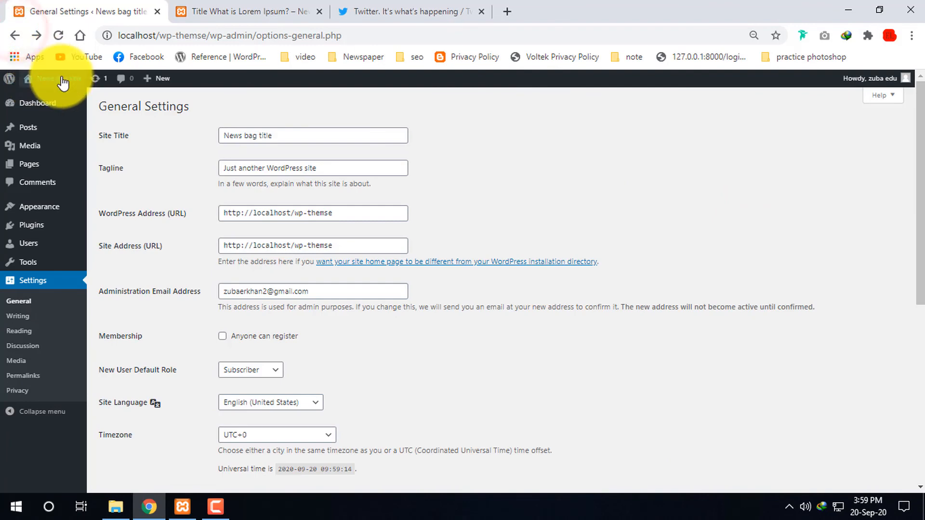
# Step: Visit the live News bag title home page from the admin area
pyautogui.click(9, 82)
pyautogui.click(53, 79)
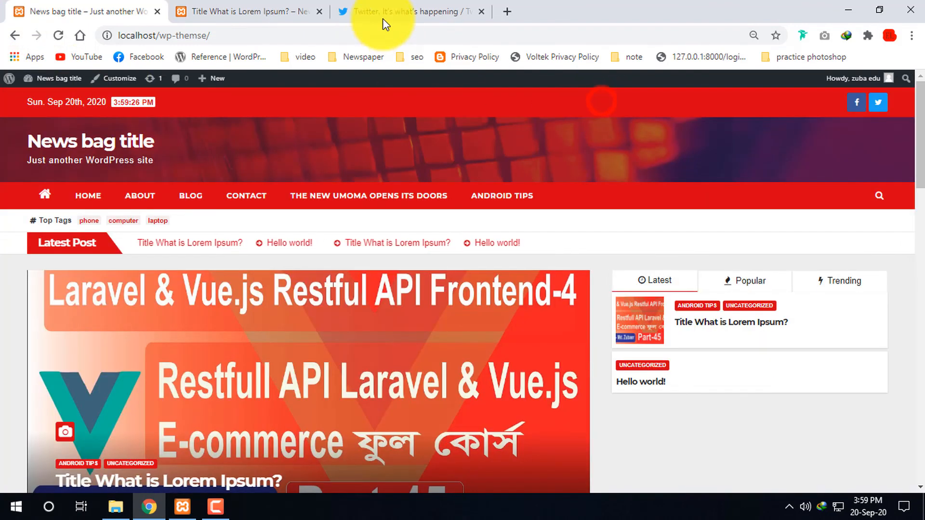
pyautogui.click(507, 11)
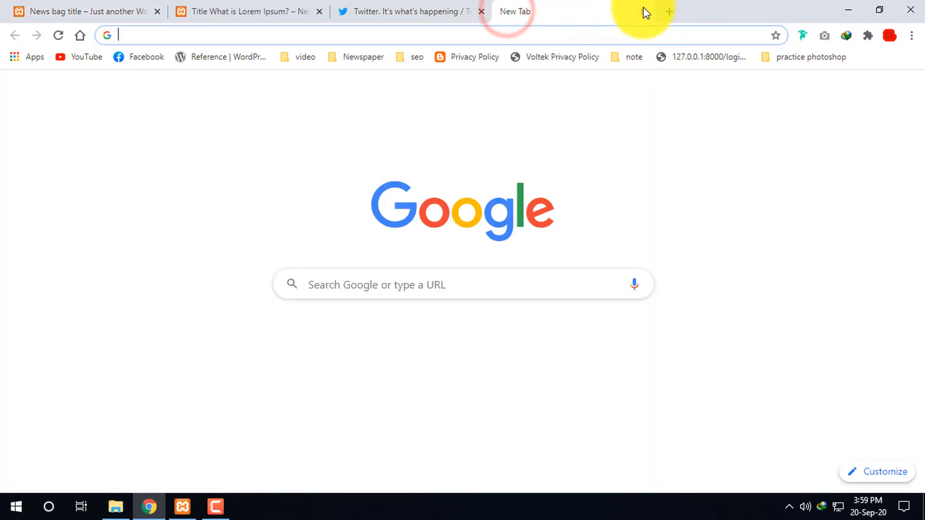
pyautogui.click(643, 11)
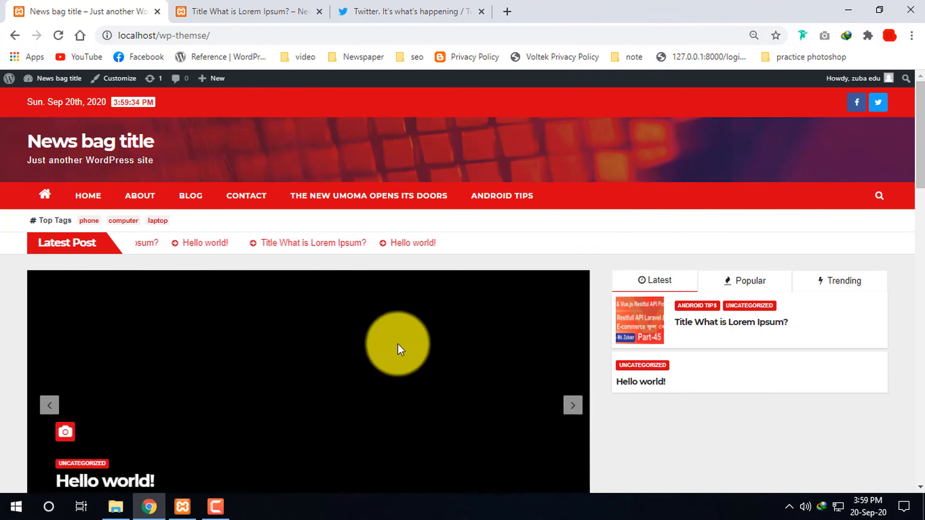
pyautogui.click(216, 507)
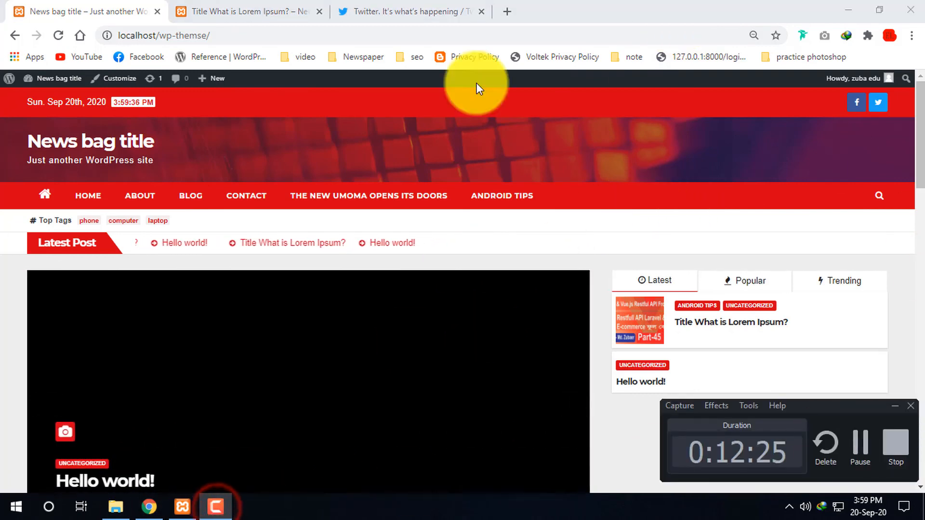
# Step: Go to YouTube in a new tab, search for "zuba edu" and open the Zuba Edu Bangla Tutorial channel
pyautogui.click(506, 12)
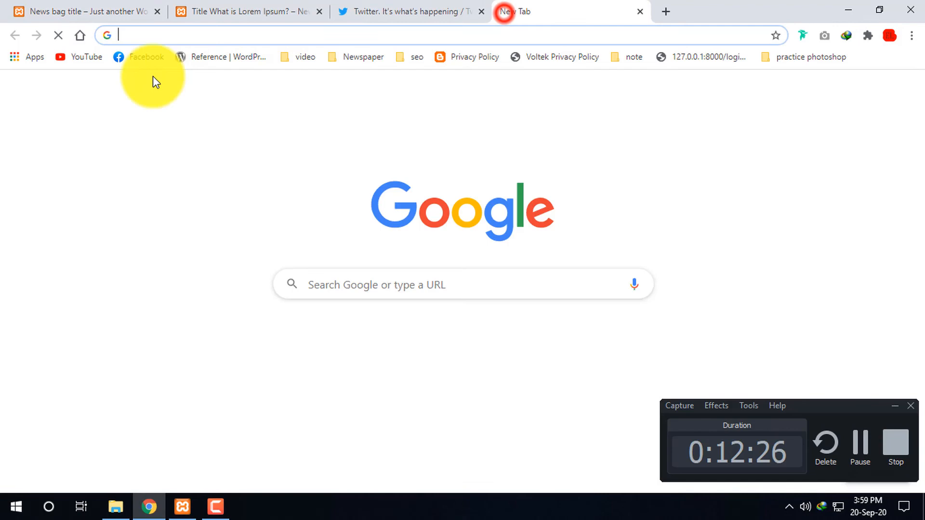
pyautogui.click(85, 57)
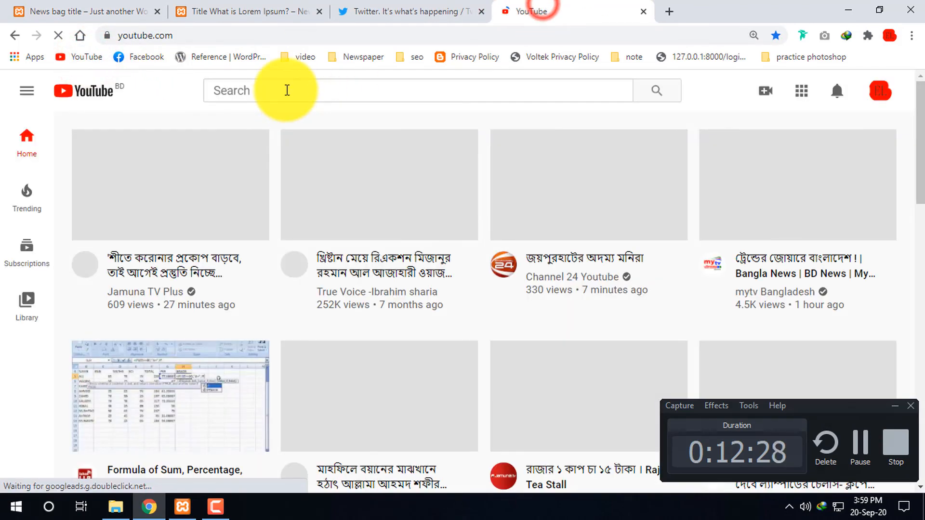
pyautogui.click(287, 90)
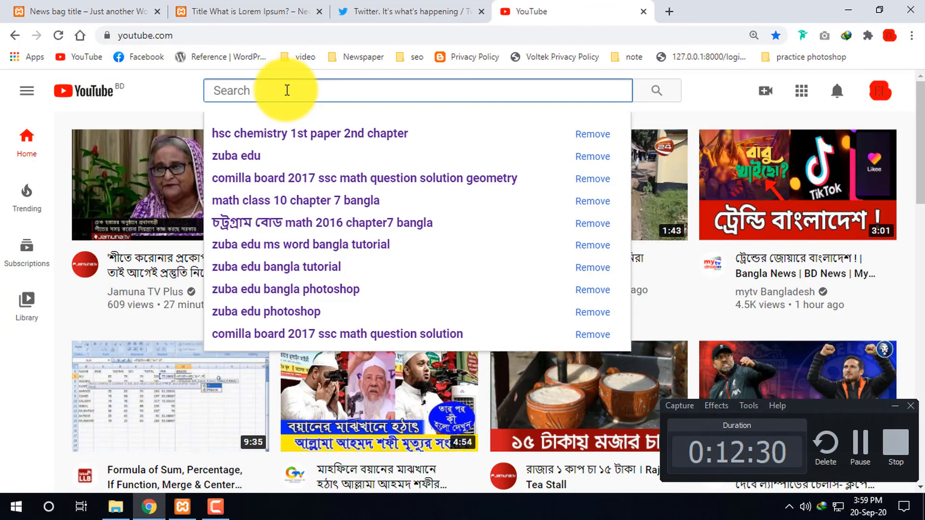
pyautogui.click(249, 156)
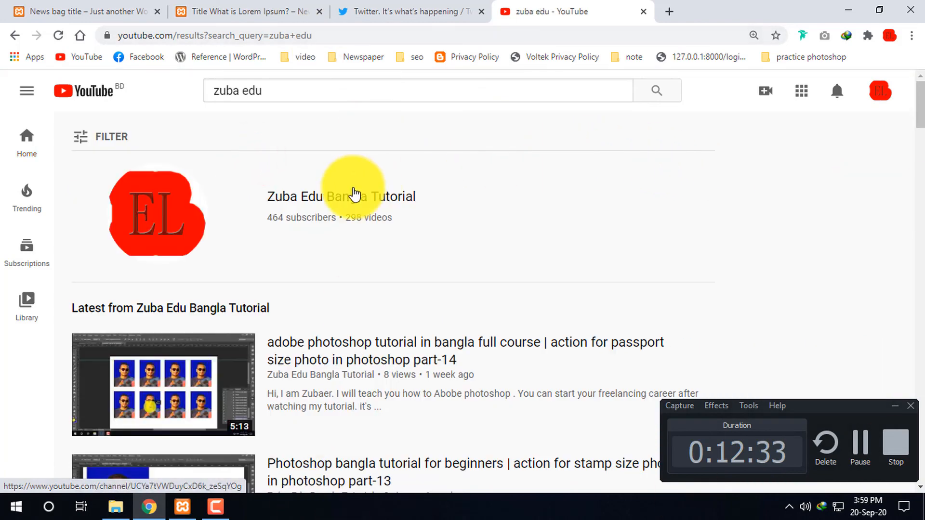
pyautogui.click(332, 198)
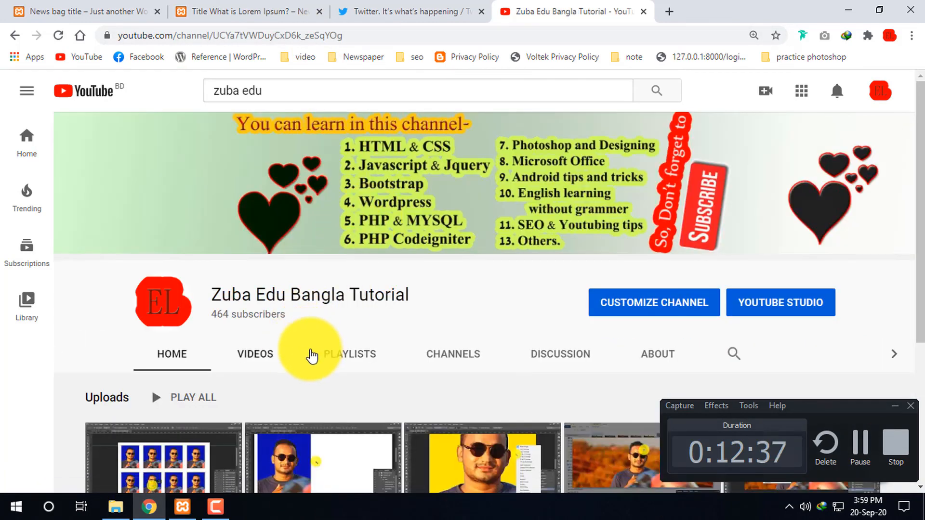
# Step: Open the channel's playlists and browse the created playlists
pyautogui.click(354, 355)
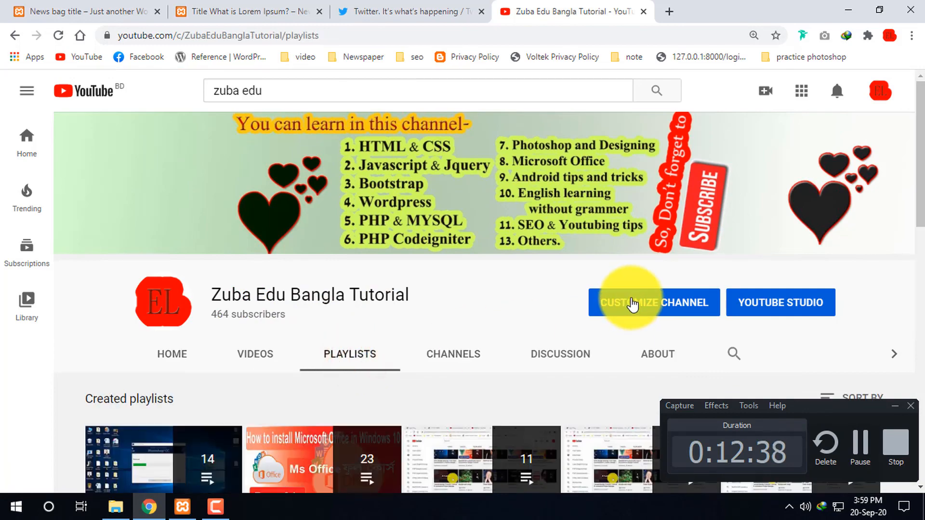
pyautogui.scroll(-5, 424, 339)
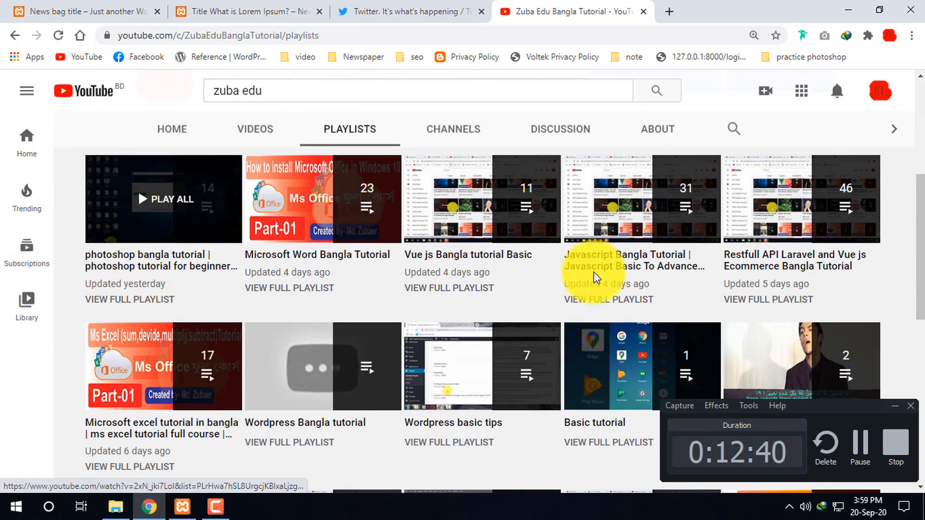
pyautogui.scroll(-10, 896, 244)
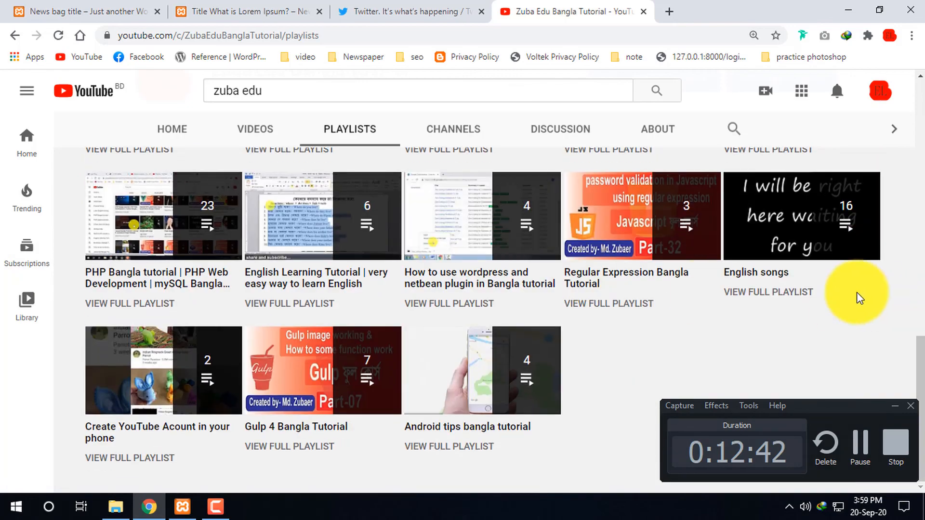
pyautogui.scroll(15, 562, 302)
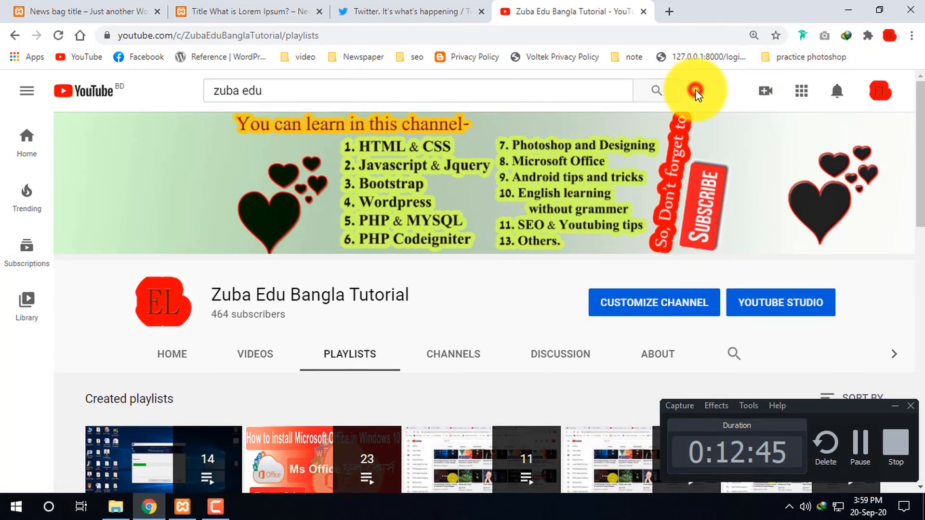
pyautogui.scroll(-5, 440, 295)
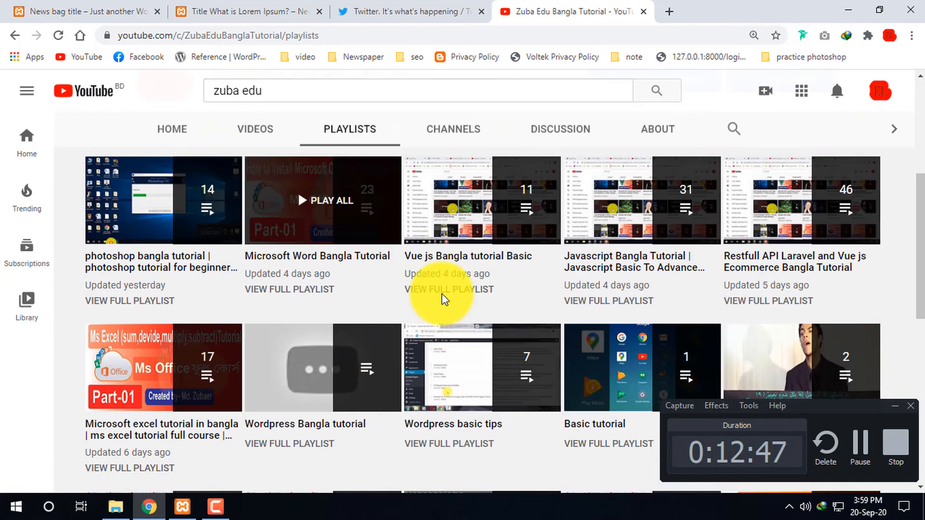